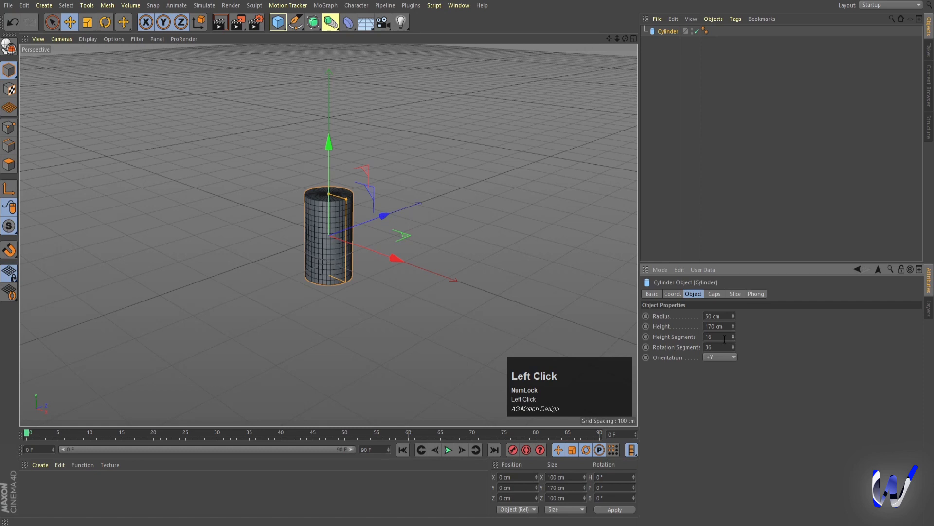
Set the cylinder's height segments to 20.
scroll(718, 337, up, 3)
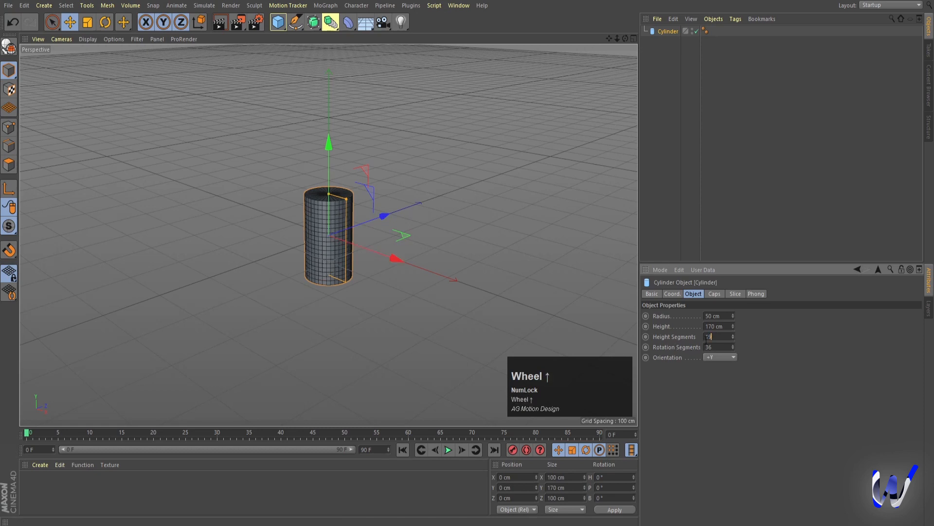
click(707, 336)
text(20)
click(737, 221)
scroll(293, 191, up, 4)
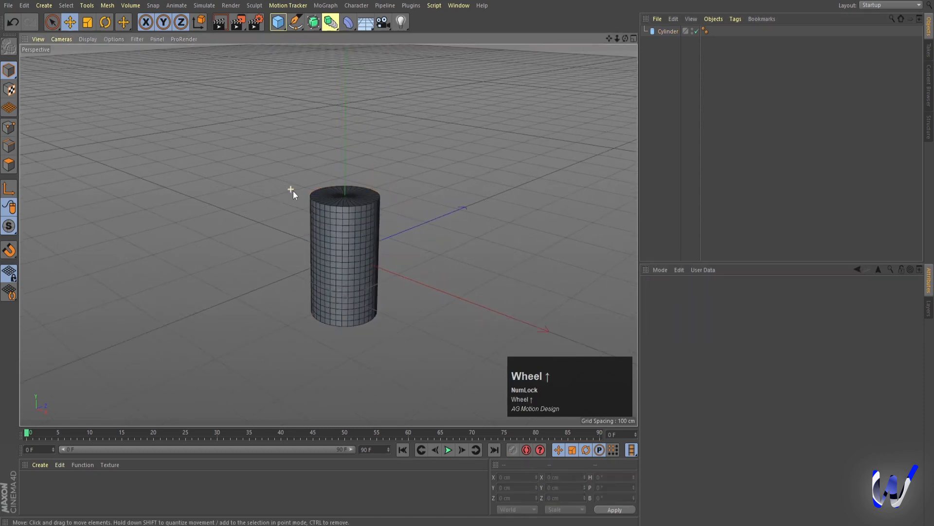
alt+middle_drag(408, 246, 398, 210)
Make the cylinder editable and optimize all of its points.
click(664, 32)
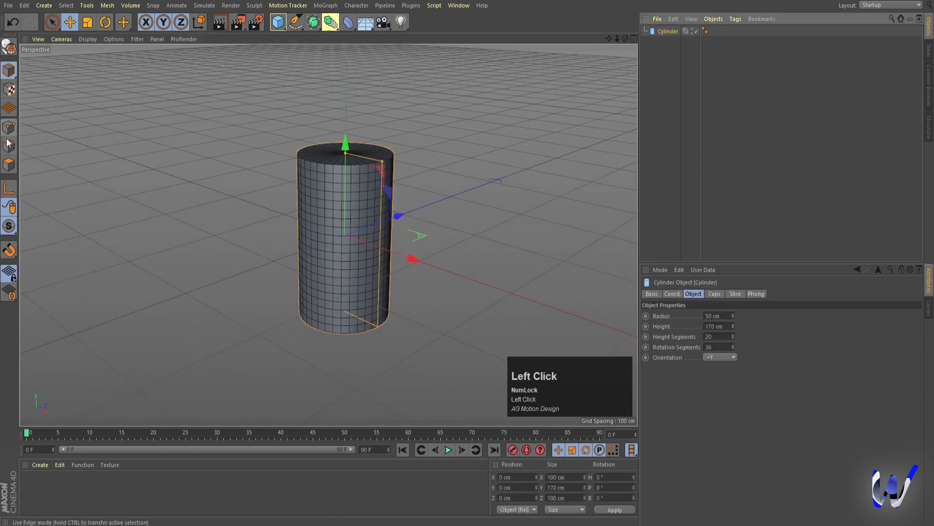
key(c)
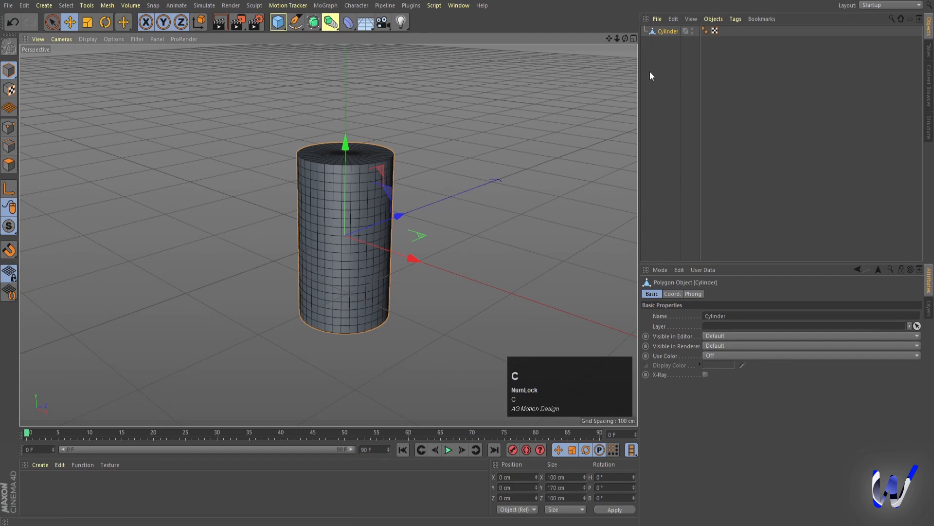
click(9, 130)
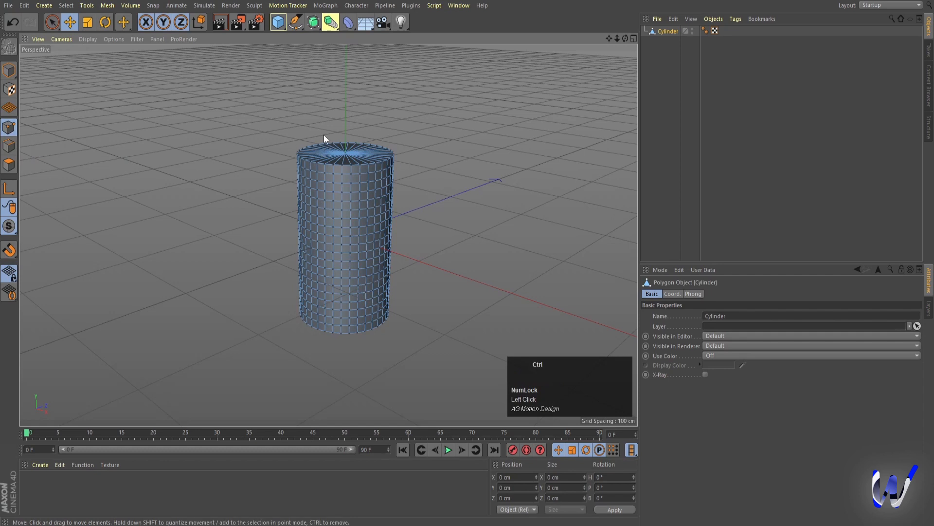
key(ctrl+a)
right_click(211, 114)
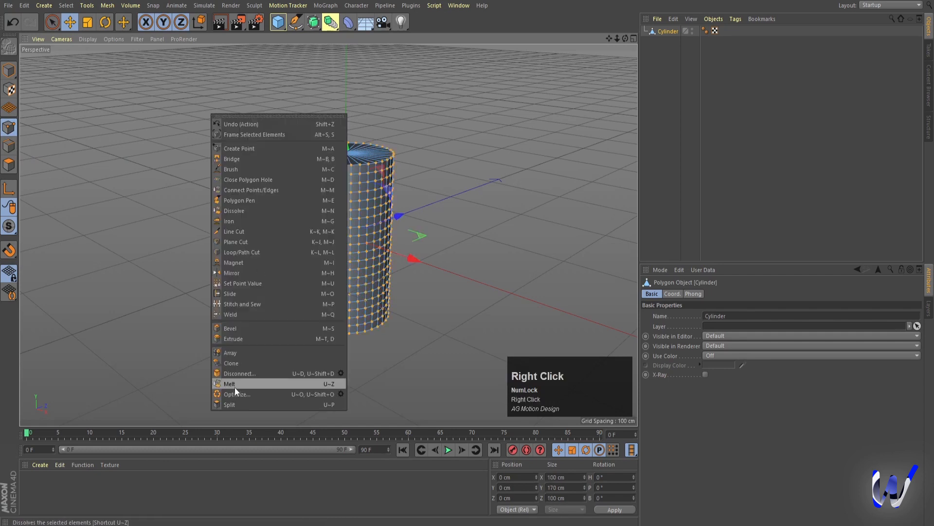
click(236, 395)
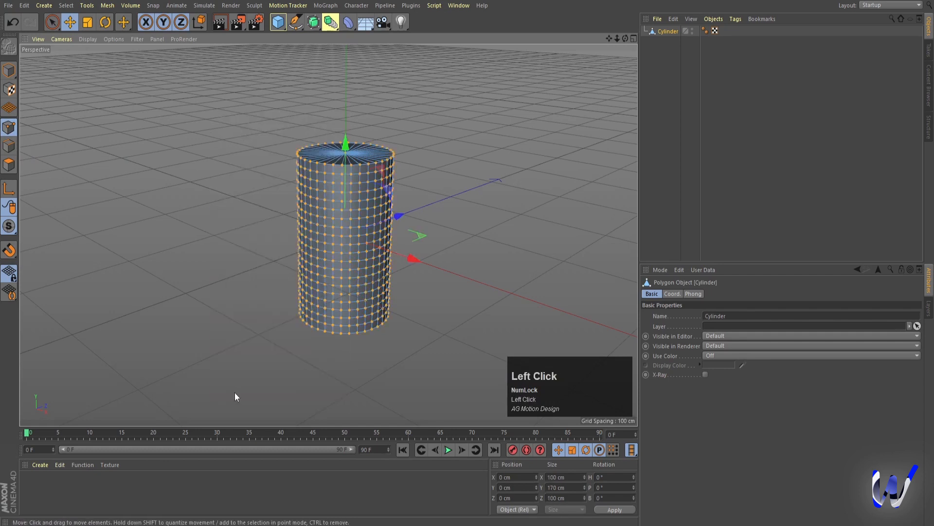
Select the outer edge loops of the cylinder's top and bottom caps with Loop Selection.
click(12, 147)
scroll(19, 135, up, 1)
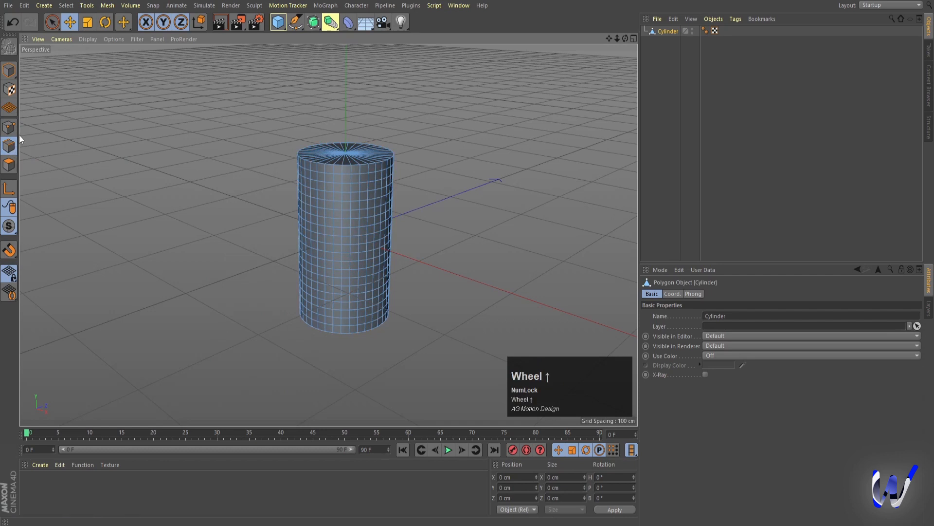
key(u)
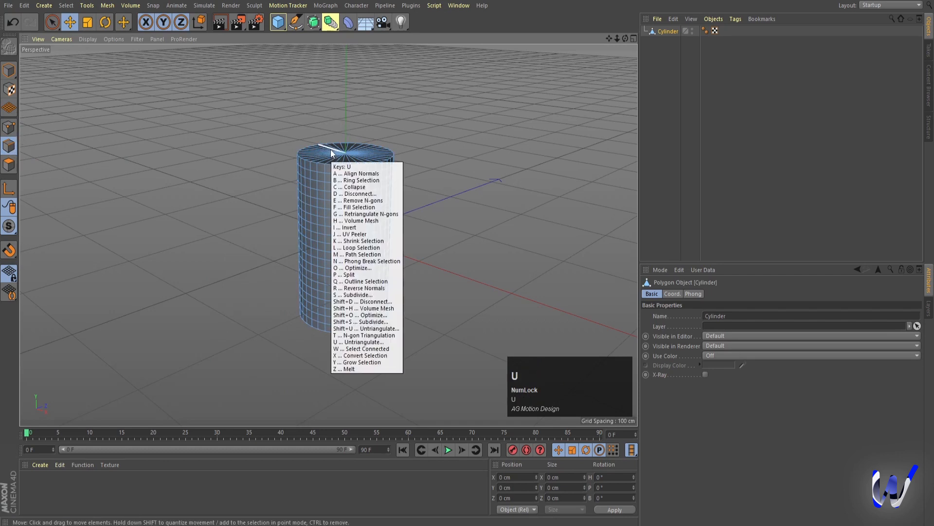
key(l)
shift+click(337, 165)
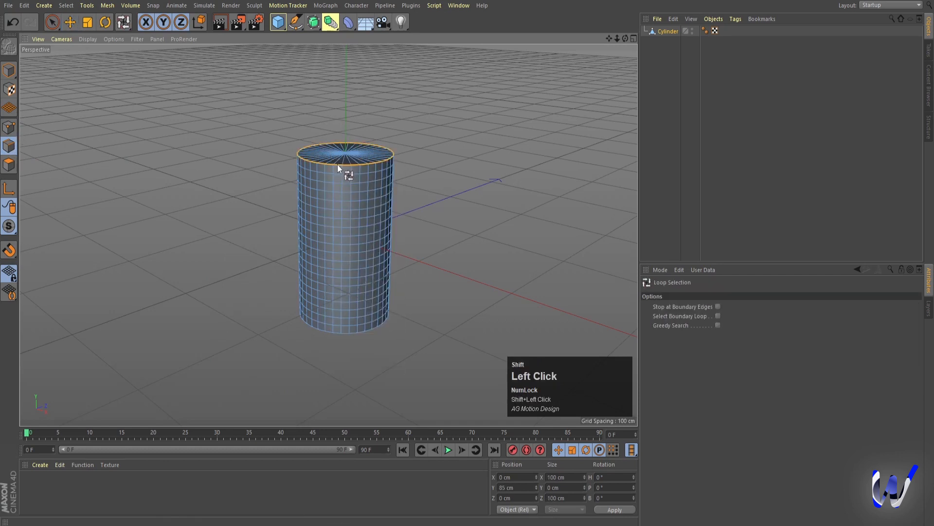
alt+drag(352, 370, 339, 337)
shift+click(339, 339)
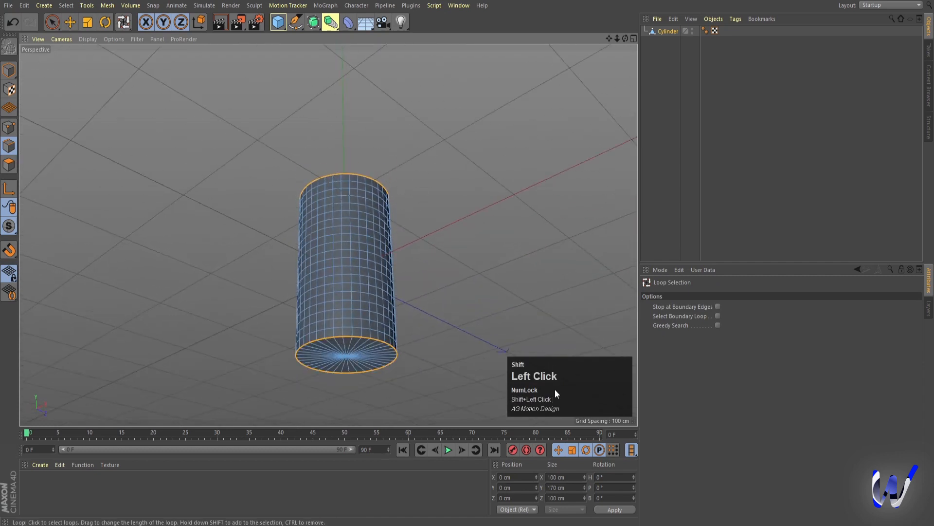
Bevel the two selected rim loops with an offset of about 5.7 cm.
right_click(459, 135)
click(481, 358)
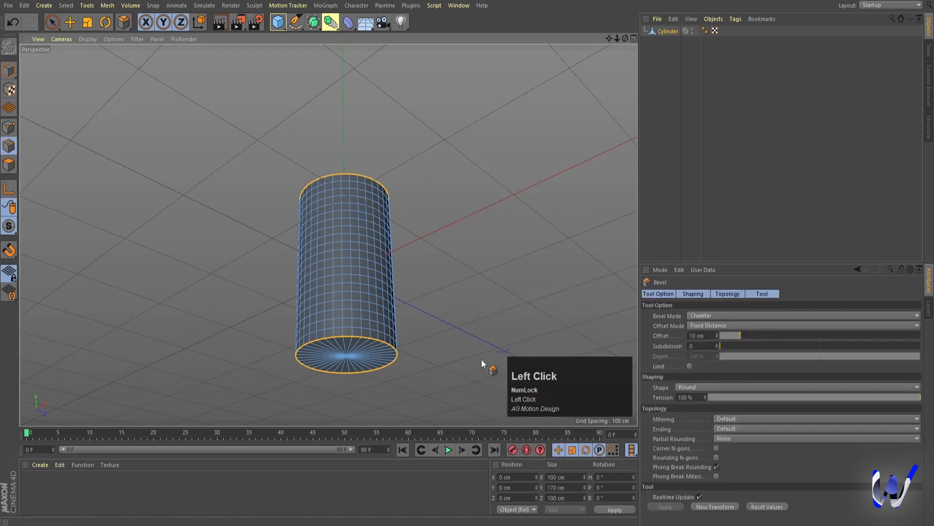
drag(477, 250, 489, 249)
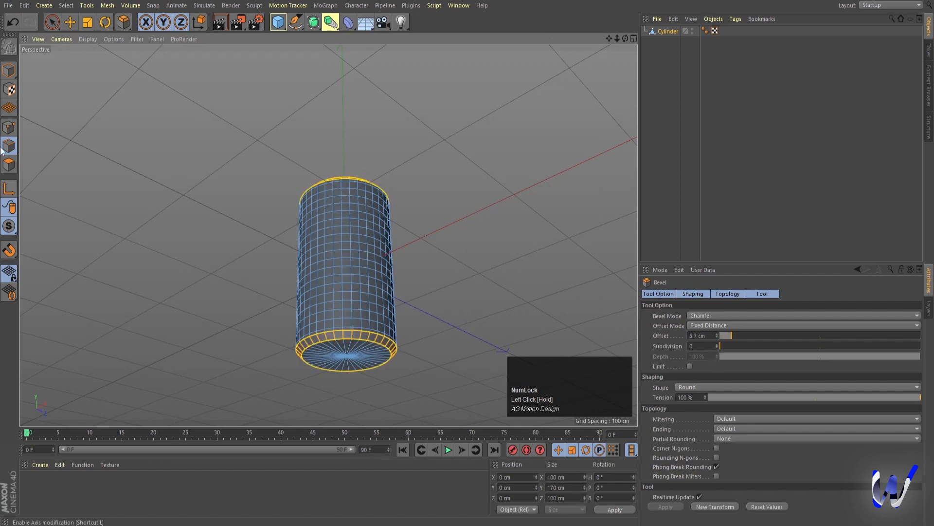
Add a Bulge deformer as a child of the cylinder, fitted to its parent, with a strength of 27 %.
click(9, 70)
alt+drag(306, 199, 324, 45)
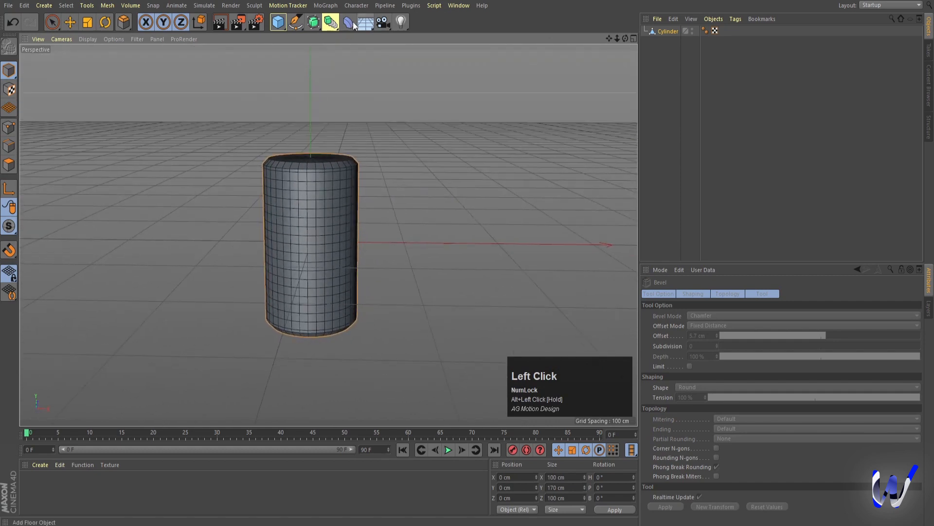
click(347, 23)
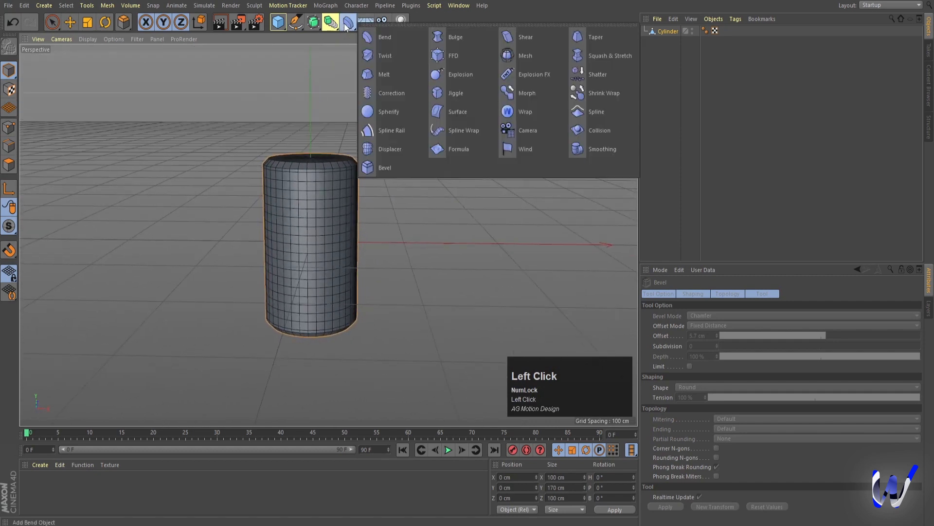
click(463, 37)
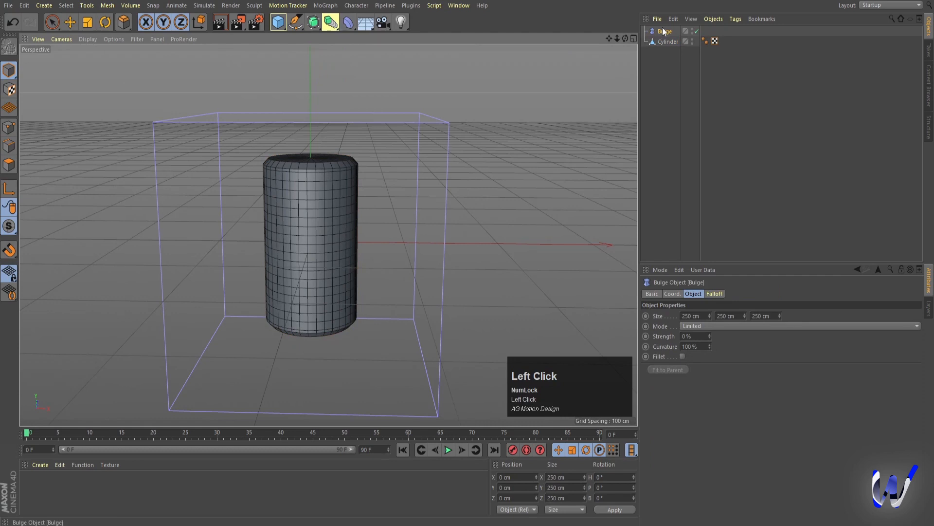
drag(665, 31, 668, 40)
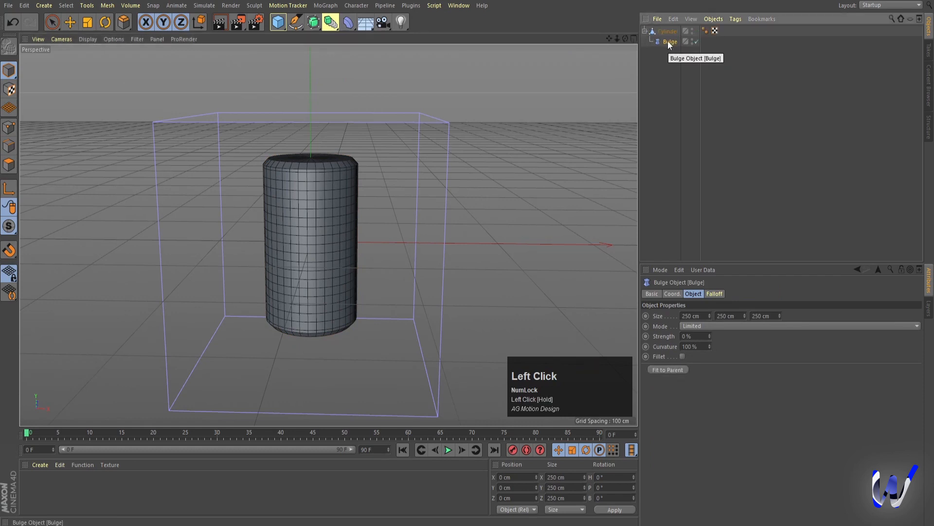
click(666, 370)
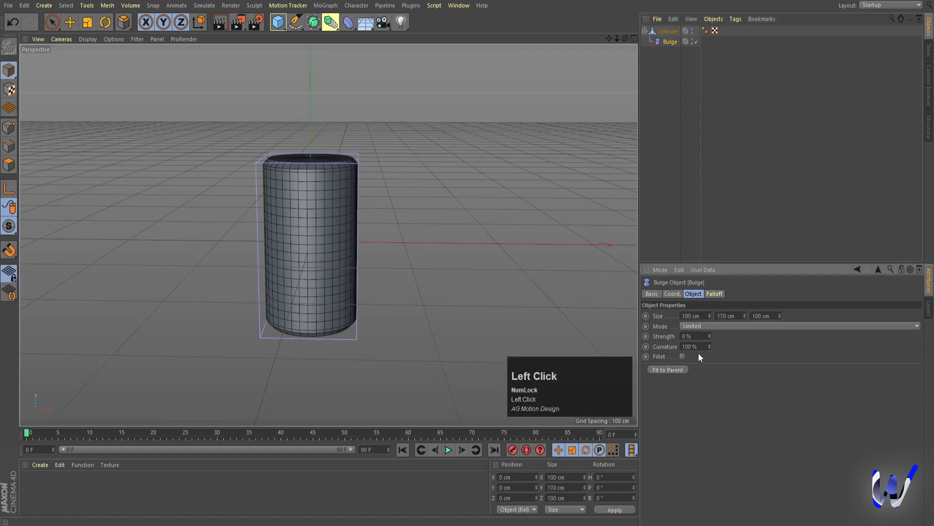
drag(710, 334, 710, 318)
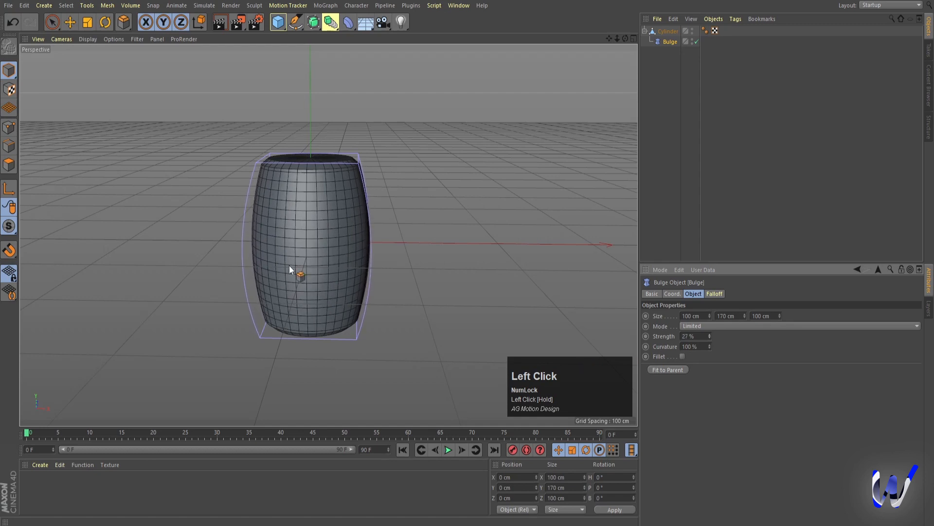
Show the cylinder in the front view and disable its Bulge deformer.
click(667, 31)
middle_click(421, 230)
middle_click(478, 301)
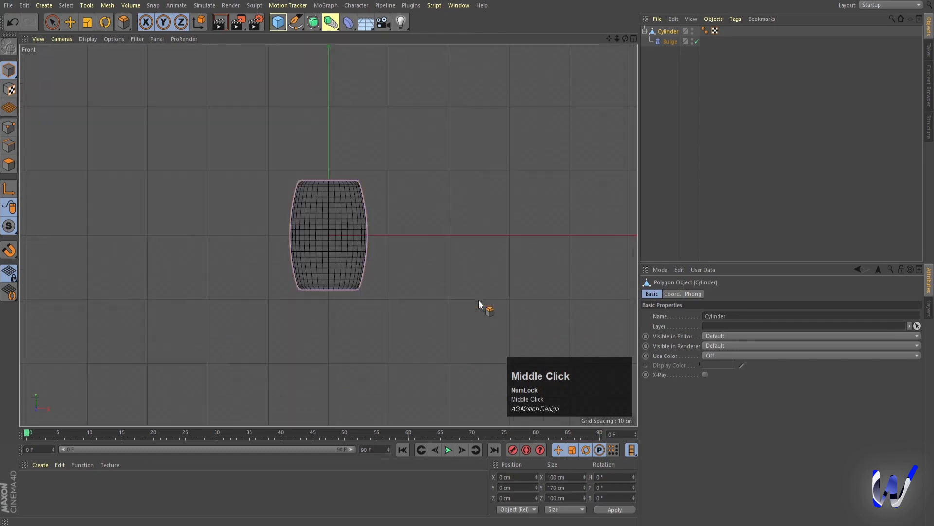
click(697, 41)
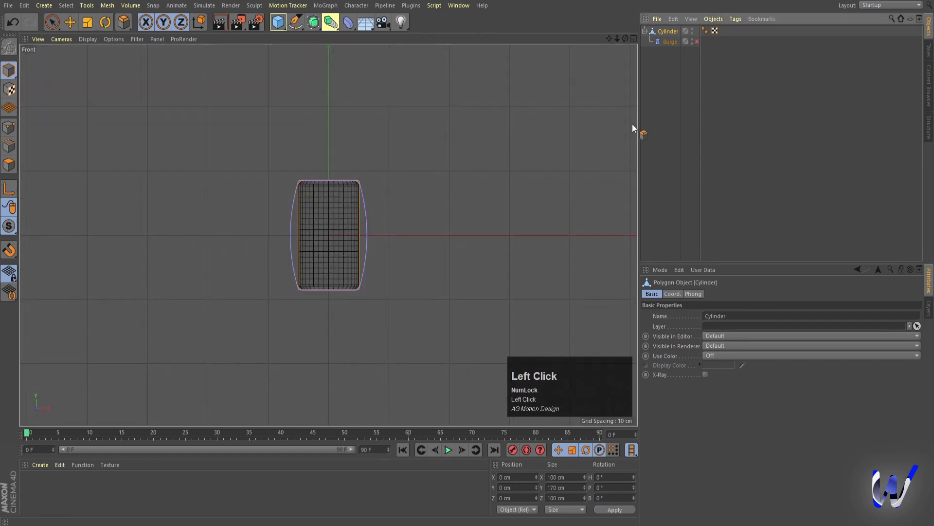
Select a block of polygons six wide and five high on the middle of the cylinder's front with Live Selection.
click(52, 22)
alt+scroll(330, 229, up, 5)
click(14, 168)
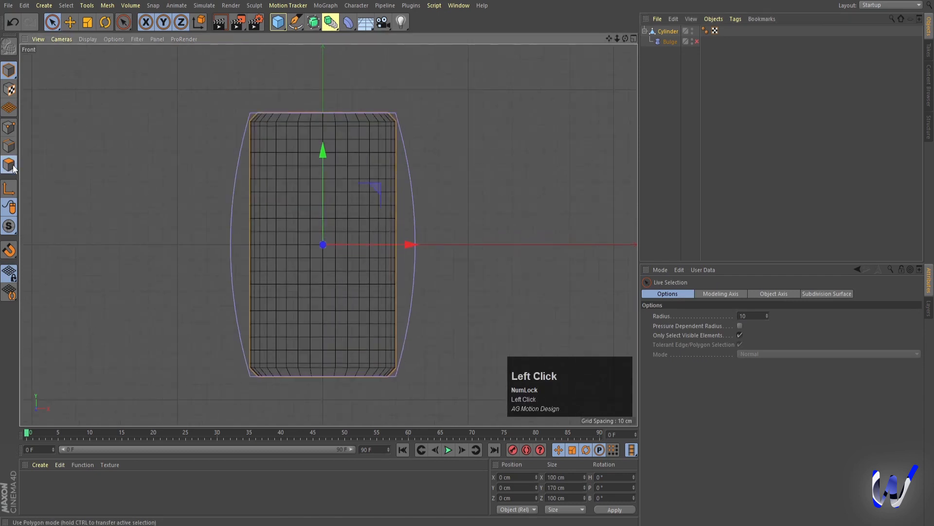
click(292, 212)
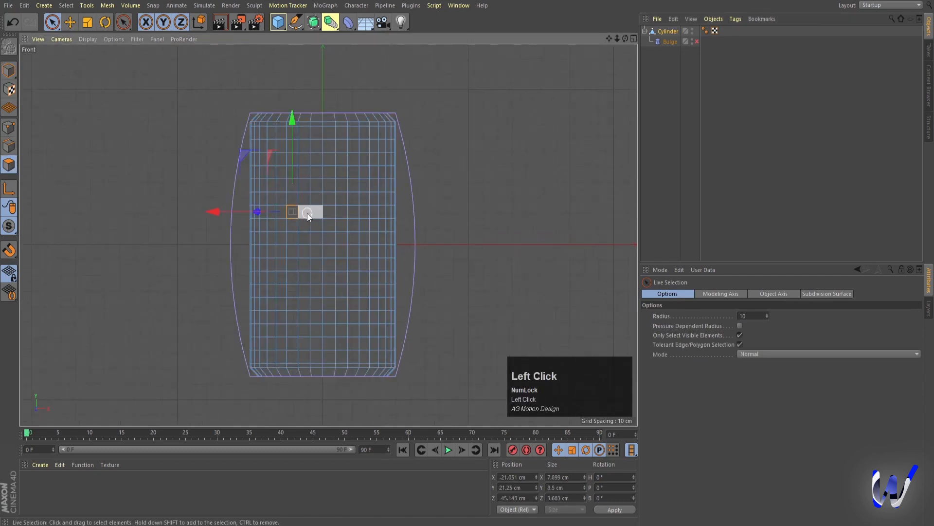
shift+drag(305, 214, 331, 222)
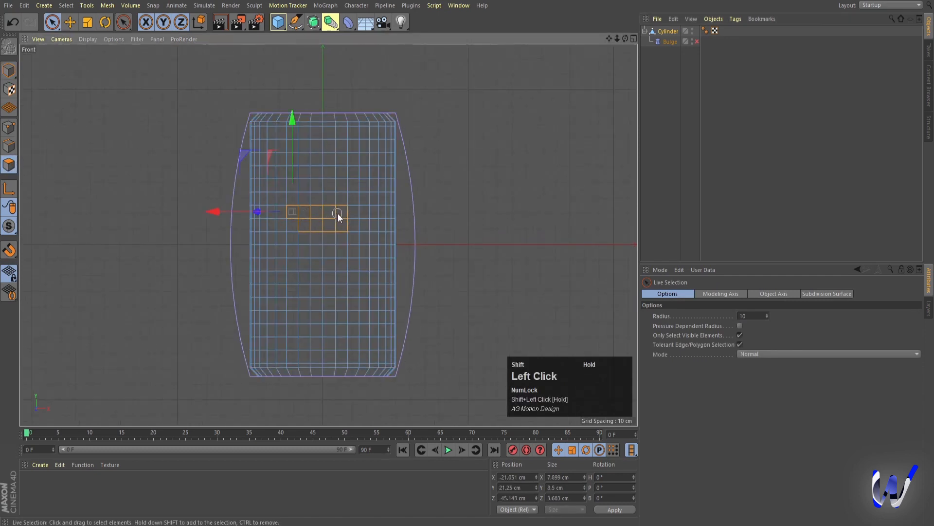
shift+drag(343, 263, 299, 251)
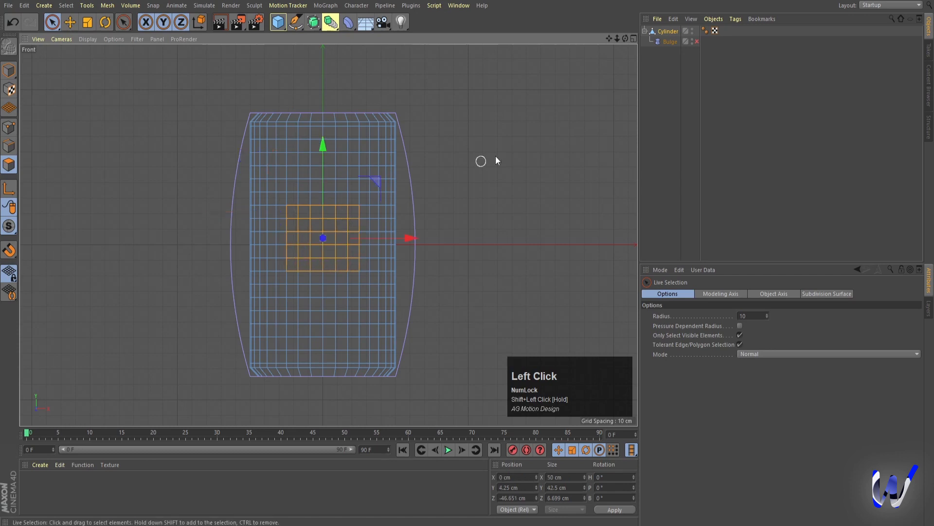
Return to the perspective view and extrude the selected polygons inward with an offset of about -6 cm.
middle_click(494, 160)
middle_click(198, 117)
scroll(364, 255, up, 5)
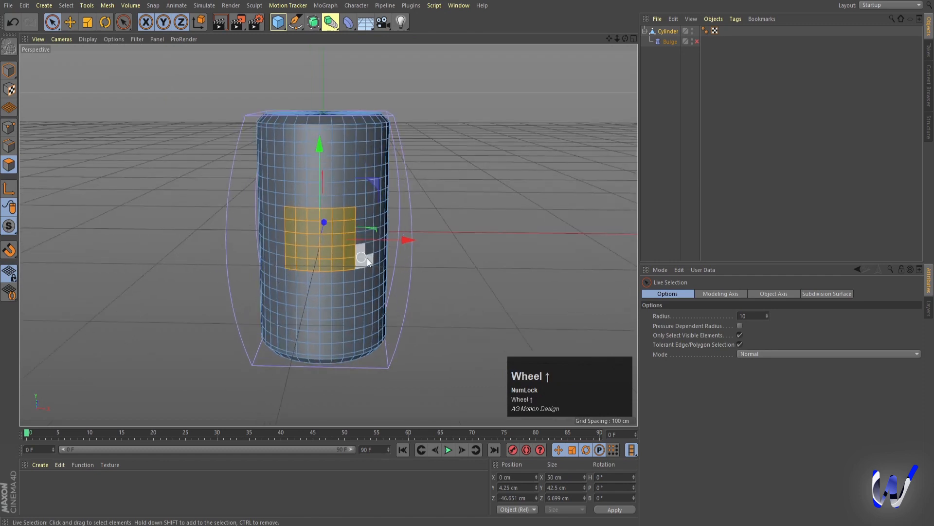
right_click(474, 142)
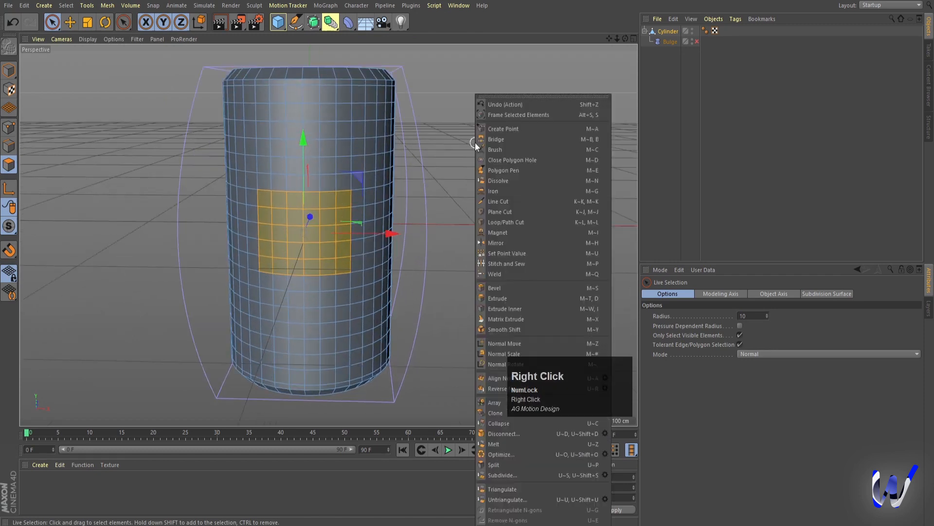
click(494, 297)
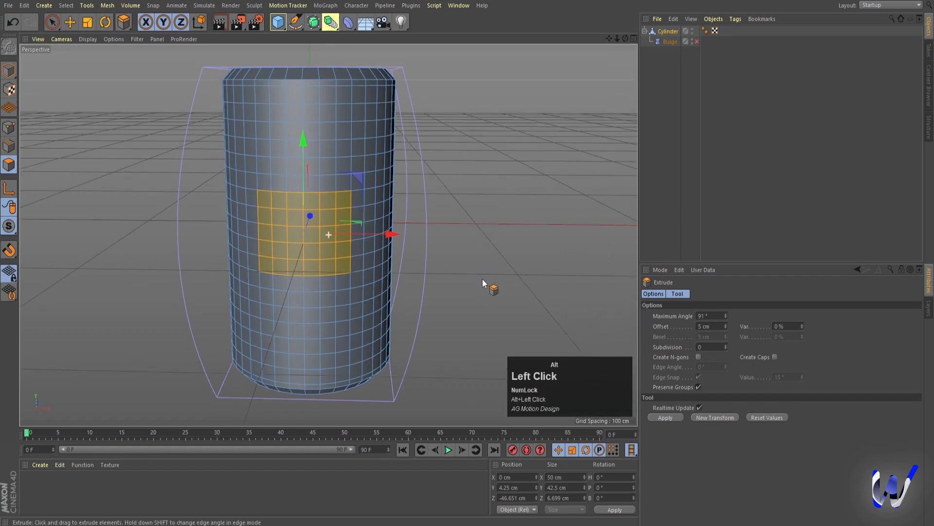
alt+drag(482, 279, 375, 282)
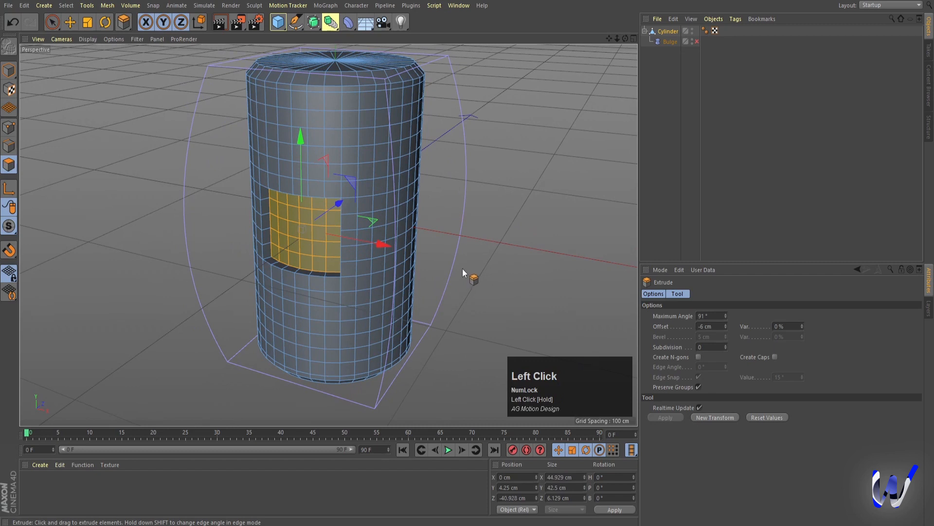
Extrude the recessed polygons inward again with an offset of about -5 cm.
right_click(497, 224)
click(506, 298)
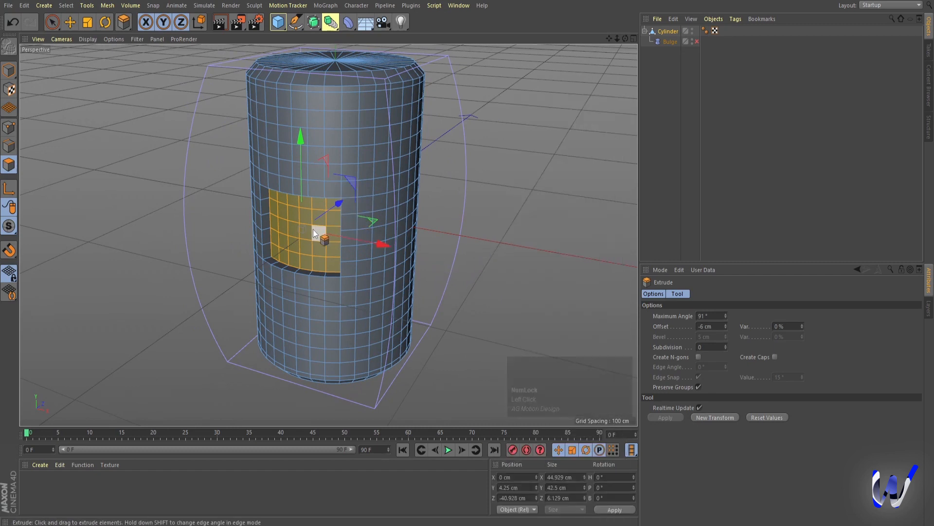
drag(526, 213, 502, 214)
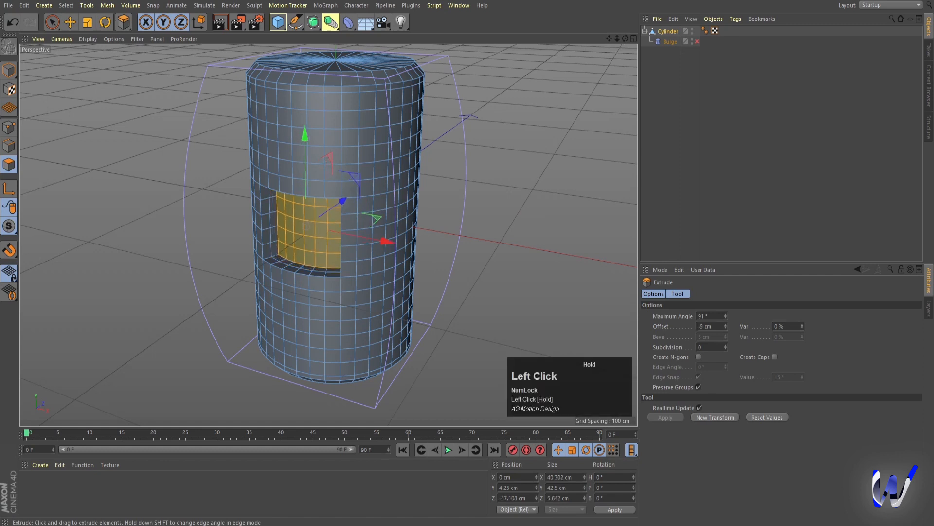
Scale the recessed polygons to about 89 % and move them outward to a Z position of about -39.4 cm.
key(t)
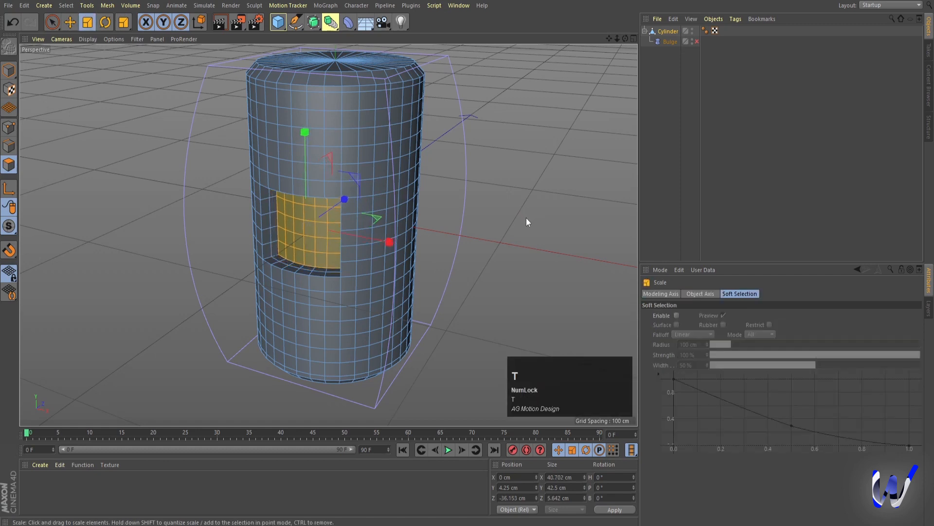
drag(535, 222, 483, 224)
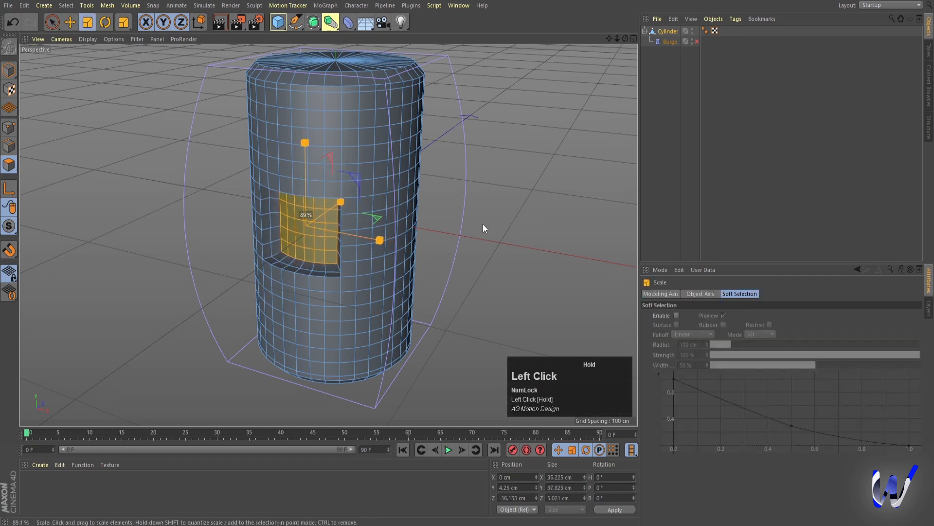
key(e)
drag(343, 201, 342, 206)
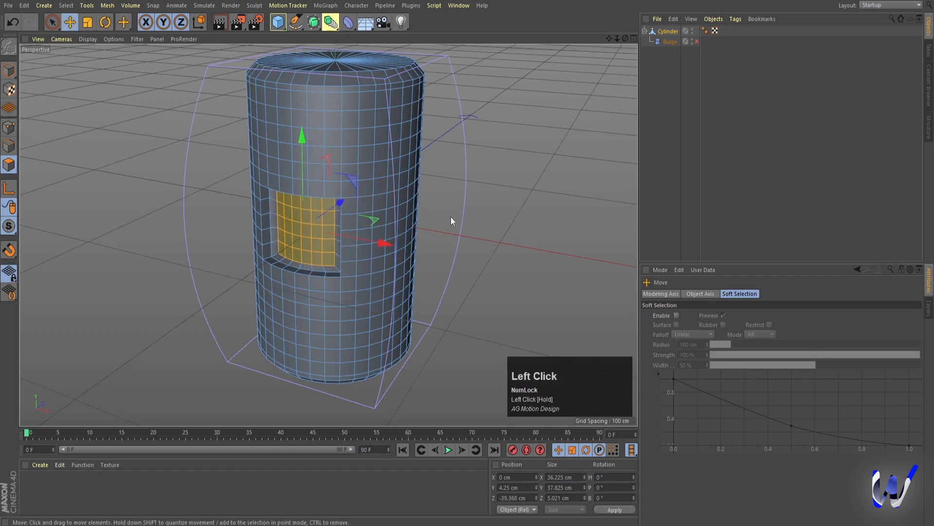
Extrude the scaled polygons outward with an offset of about 9 cm.
key(d)
drag(444, 226, 470, 227)
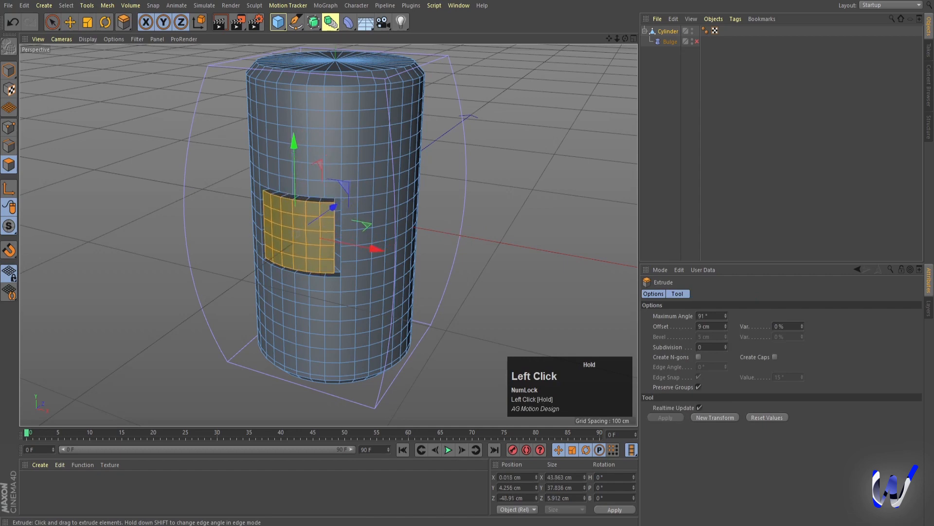
Switch to model mode, add a Subdivision Surface and place the cylinder body inside it as its child.
click(8, 70)
alt+drag(124, 228, 174, 209)
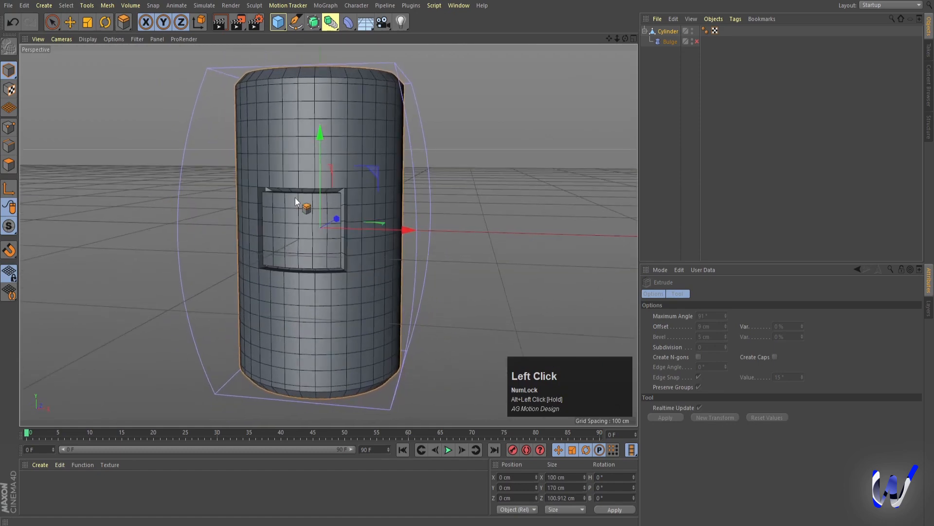
scroll(296, 199, up, 4)
scroll(295, 200, down, 6)
click(682, 85)
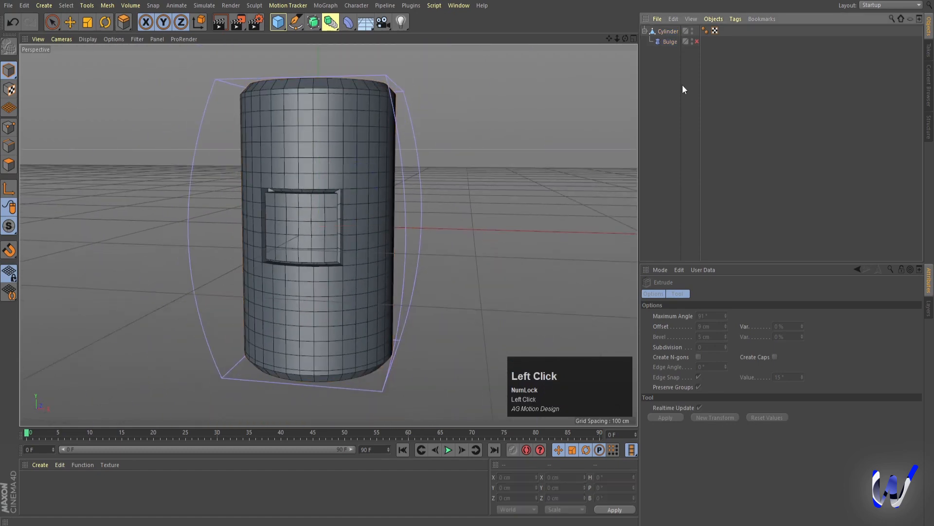
click(664, 32)
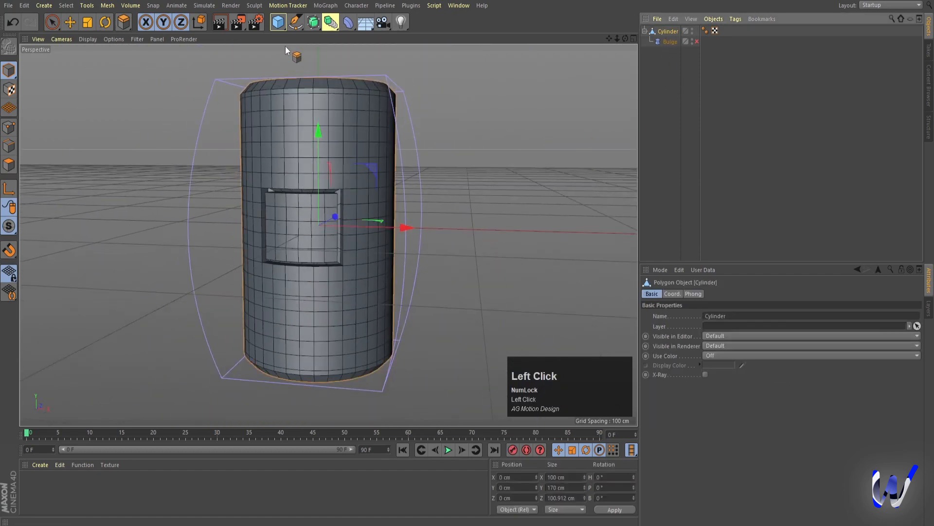
drag(313, 21, 340, 36)
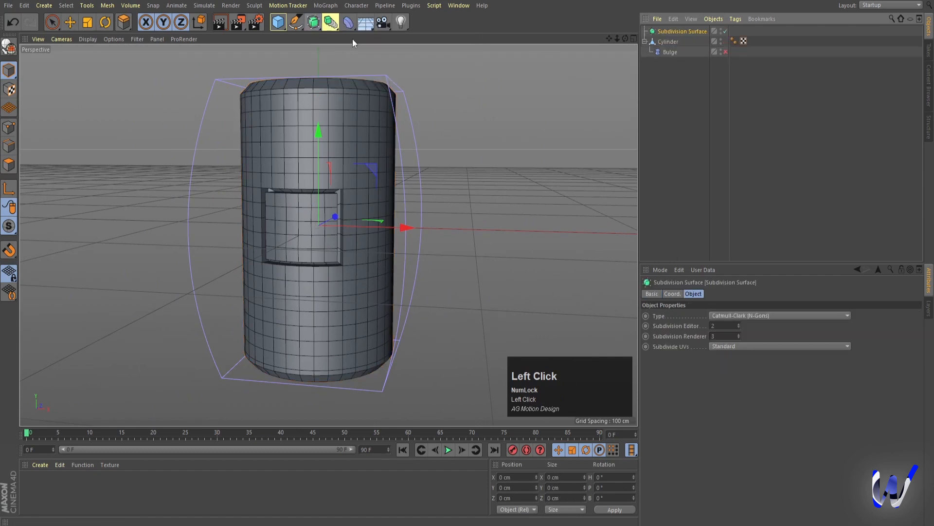
drag(662, 42, 655, 32)
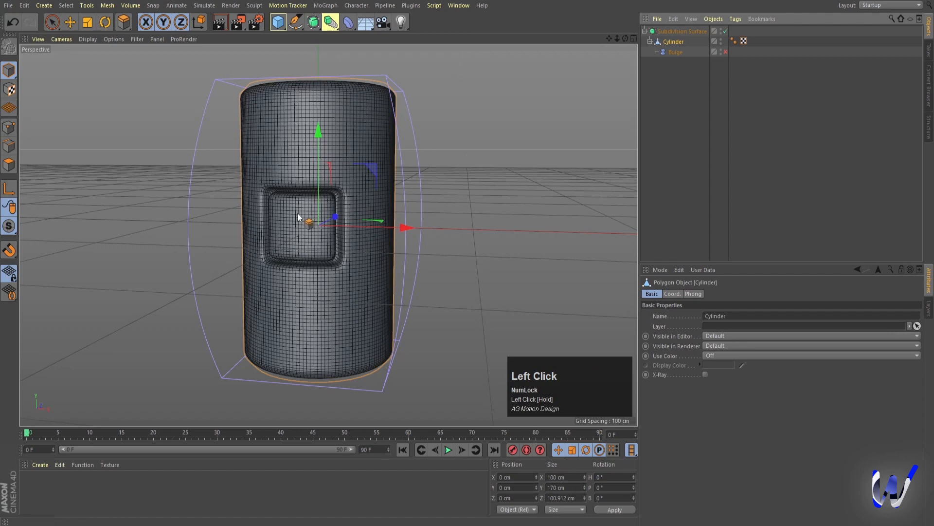
Render a preview of the smoothed body and enable its Bulge deformer again.
scroll(295, 219, down, 2)
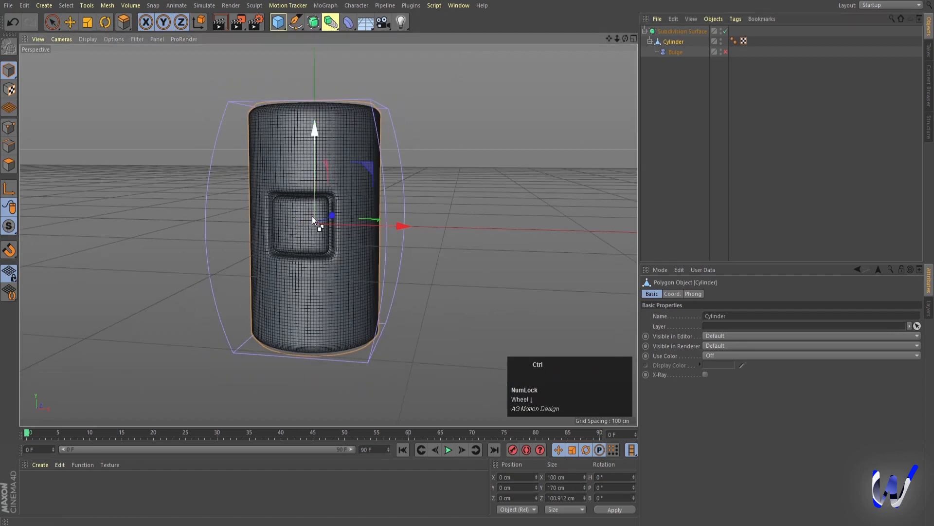
key(ctrl+r)
click(680, 112)
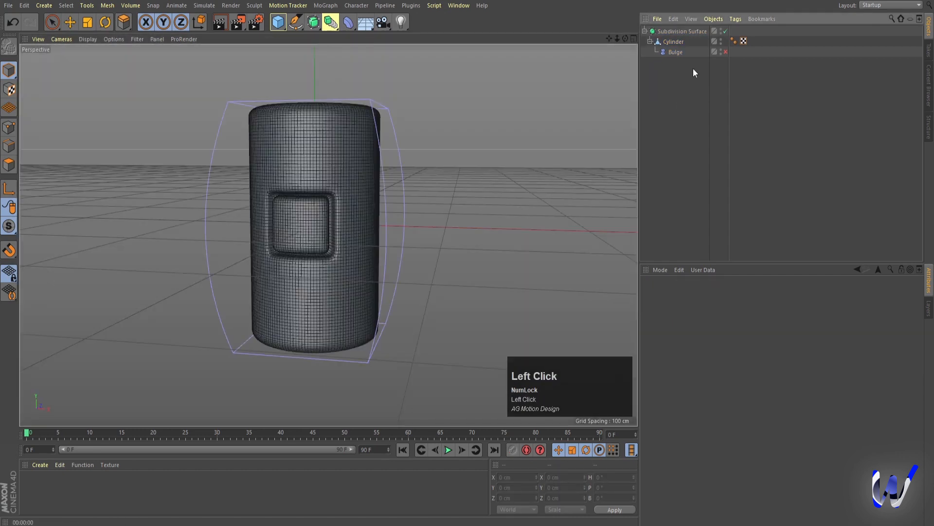
click(680, 52)
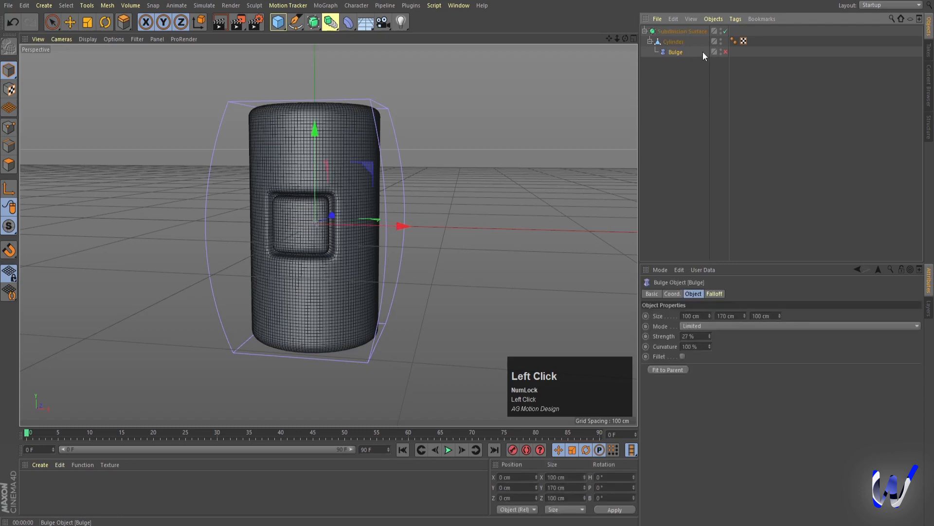
click(725, 52)
scroll(389, 213, down, 3)
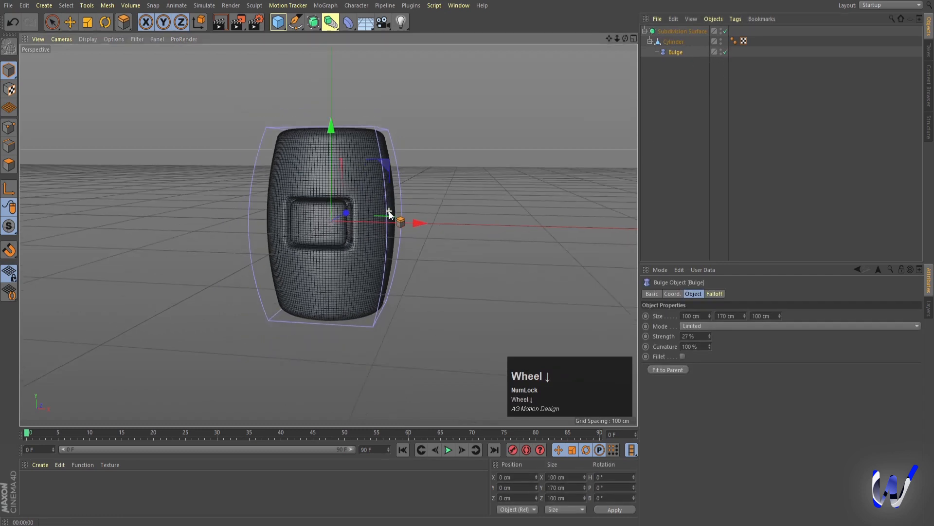
alt+drag(418, 168, 392, 232)
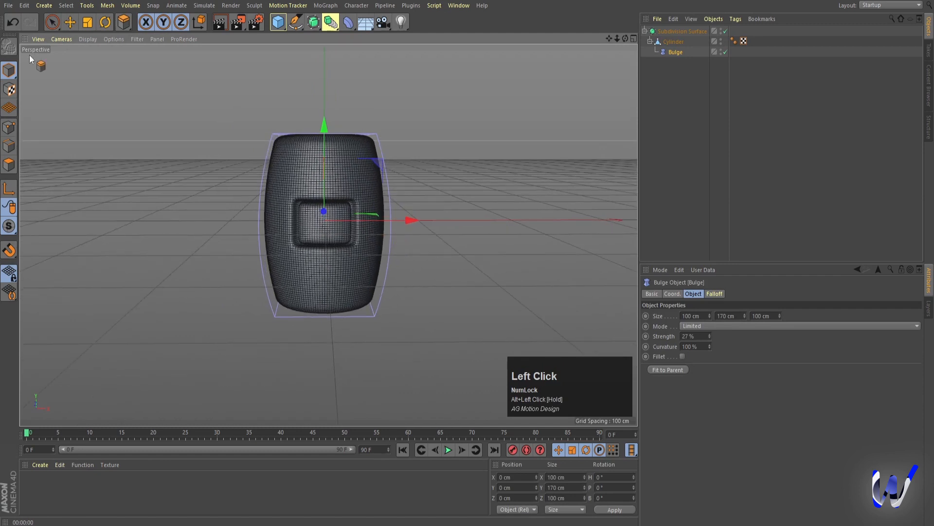
Add a second cylinder beside the body at about X 130.4 cm, with an 18 cm radius and 106 cm height.
click(52, 21)
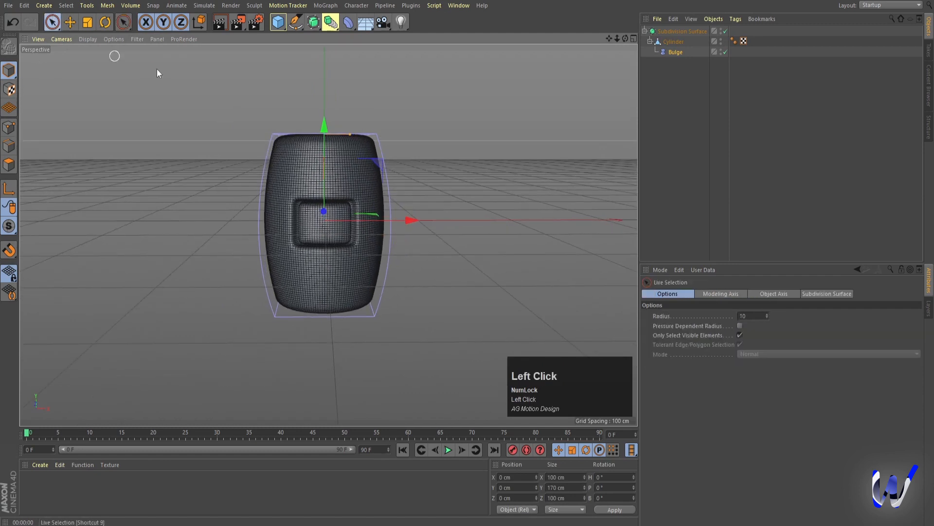
click(712, 99)
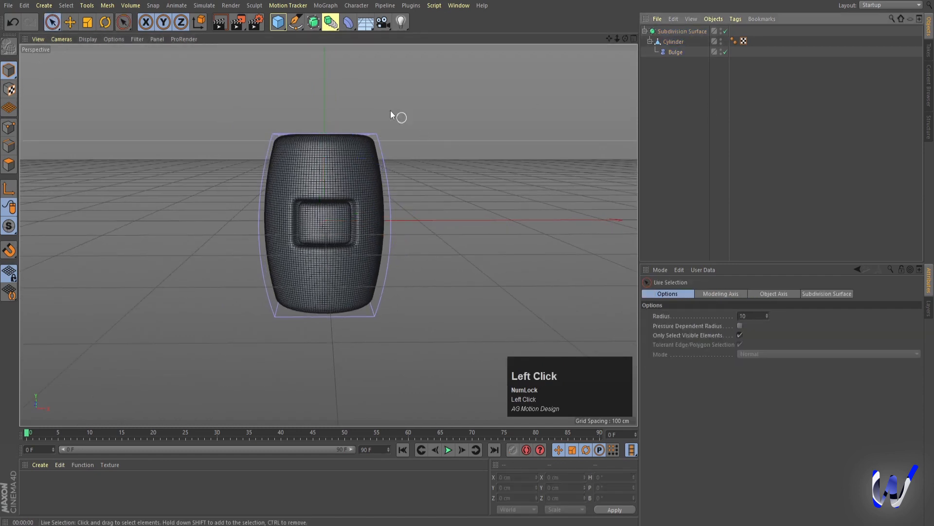
click(279, 25)
click(469, 36)
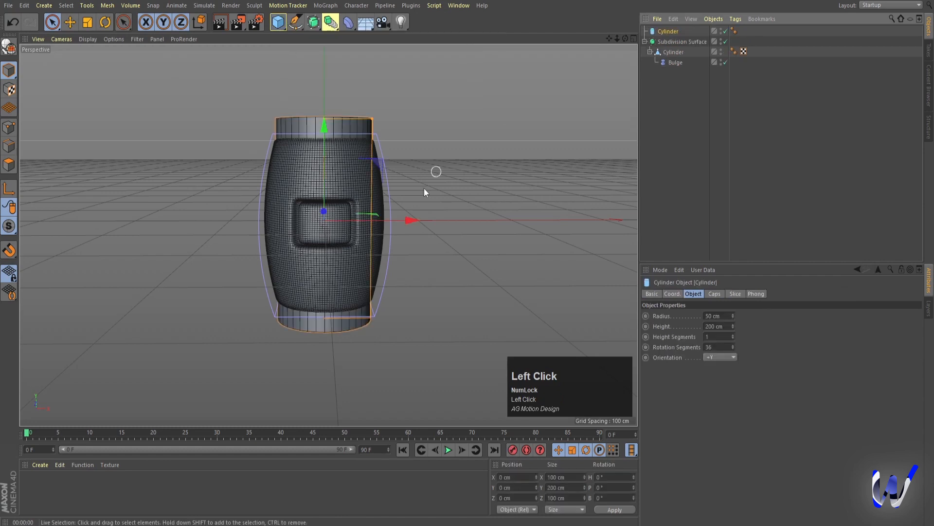
drag(404, 221, 527, 223)
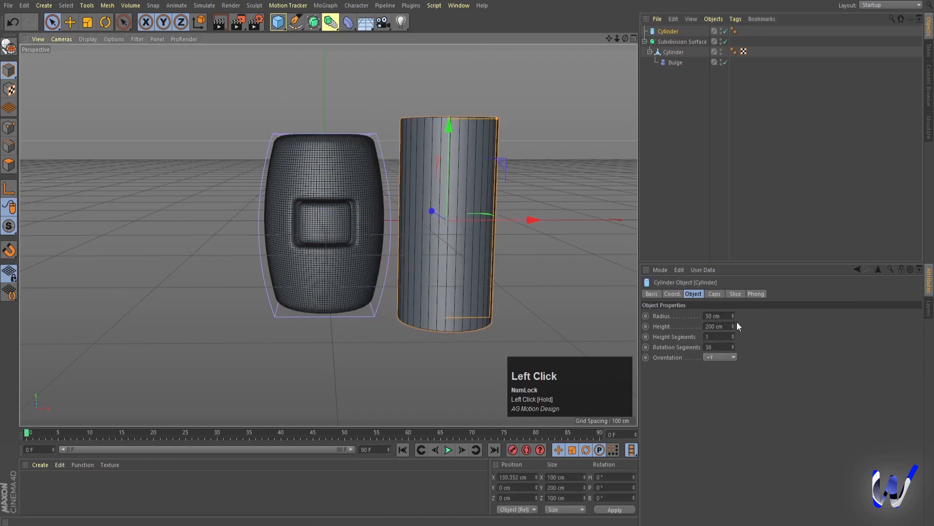
drag(733, 317, 731, 336)
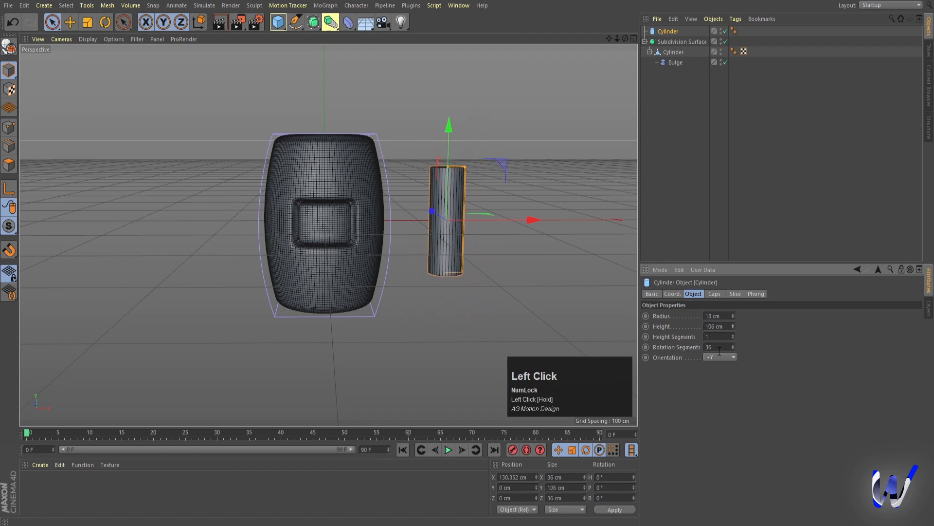
Set the new cylinder's rotation segments to 10 and its height segments to 16.
click(715, 346)
text(10)
key(Return)
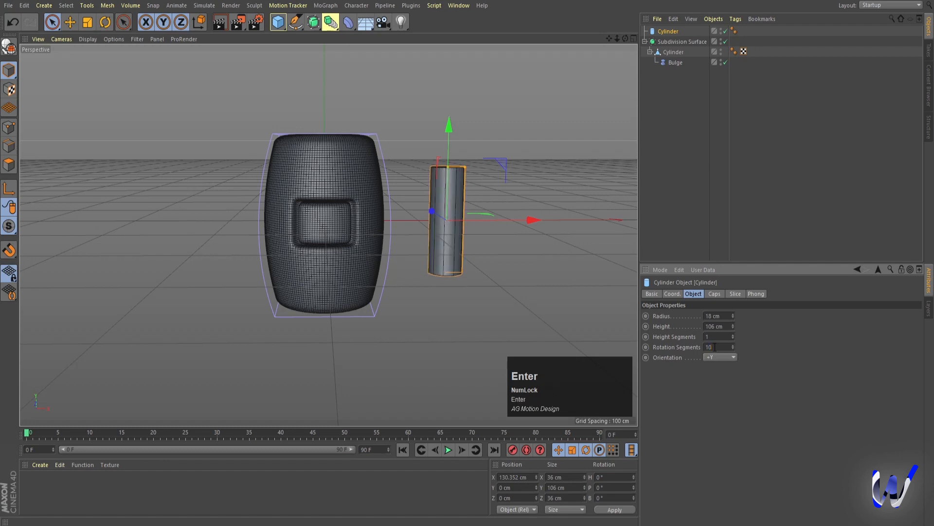
click(732, 335)
click(732, 335)
click(732, 335)
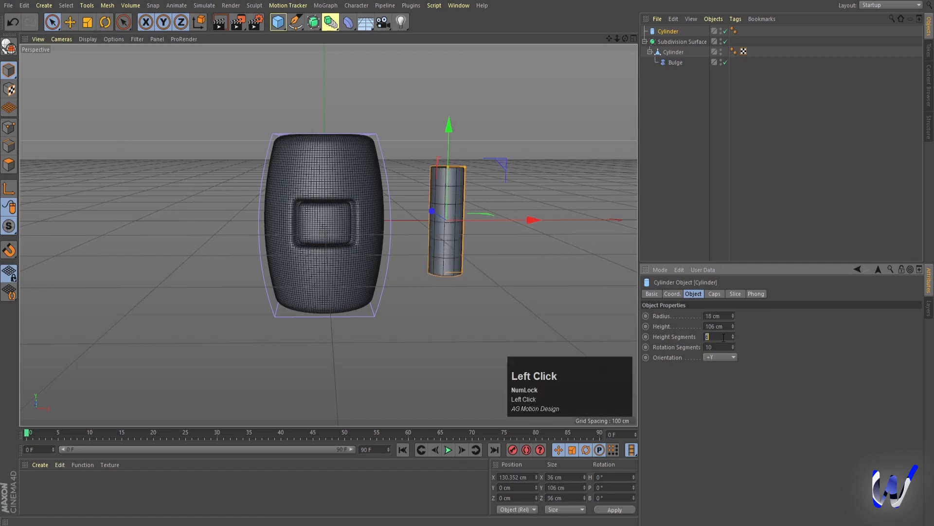
key(Return)
click(727, 337)
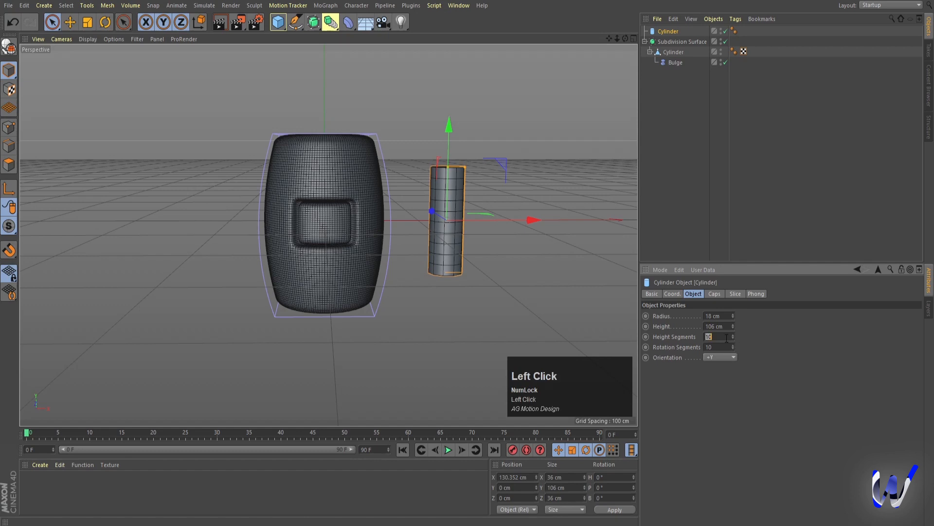
key(Return)
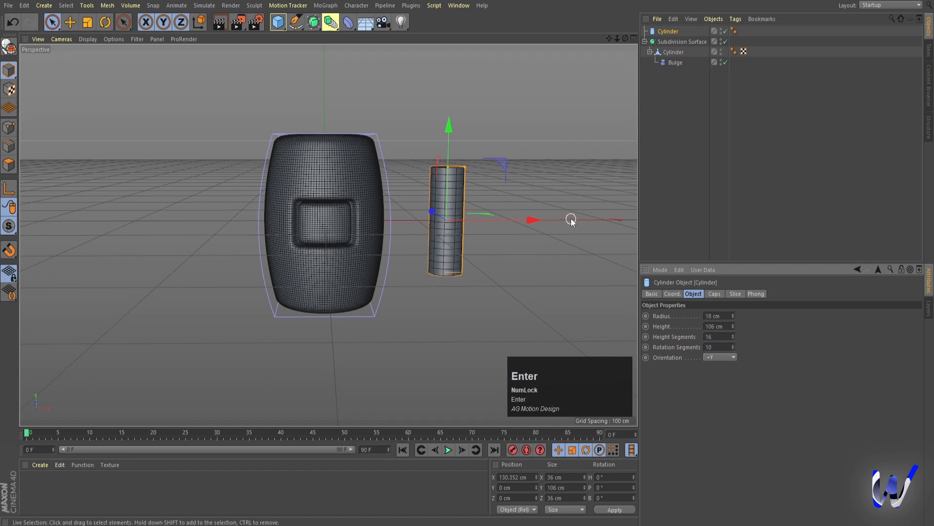
Switch to the front view and make the second cylinder editable.
middle_click(493, 293)
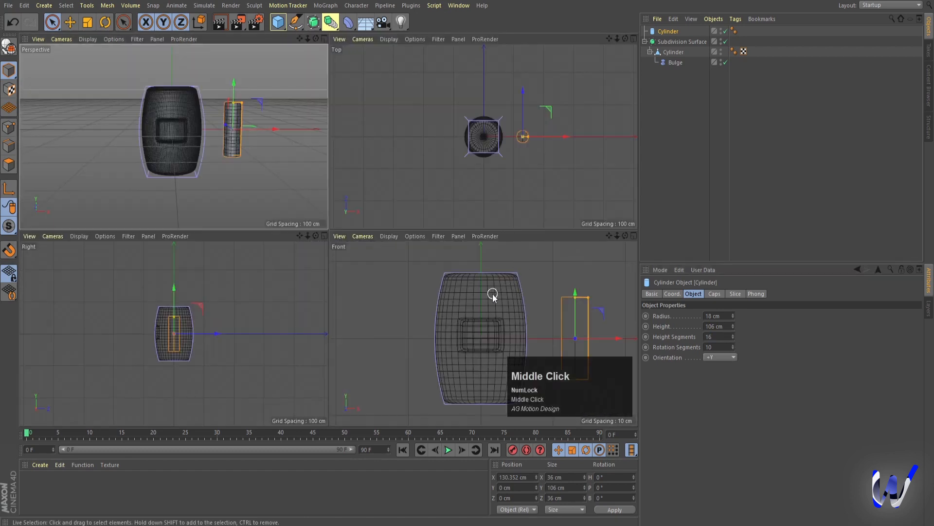
middle_click(561, 296)
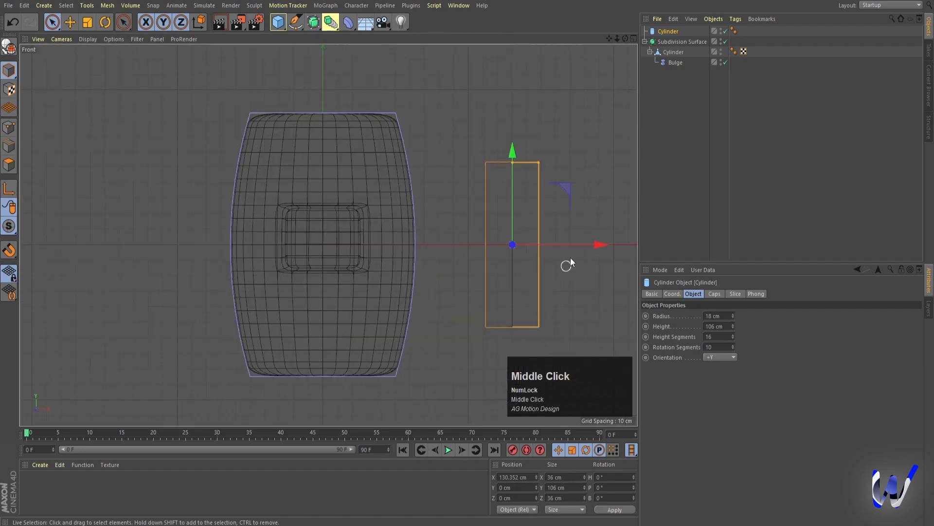
click(672, 31)
key(c)
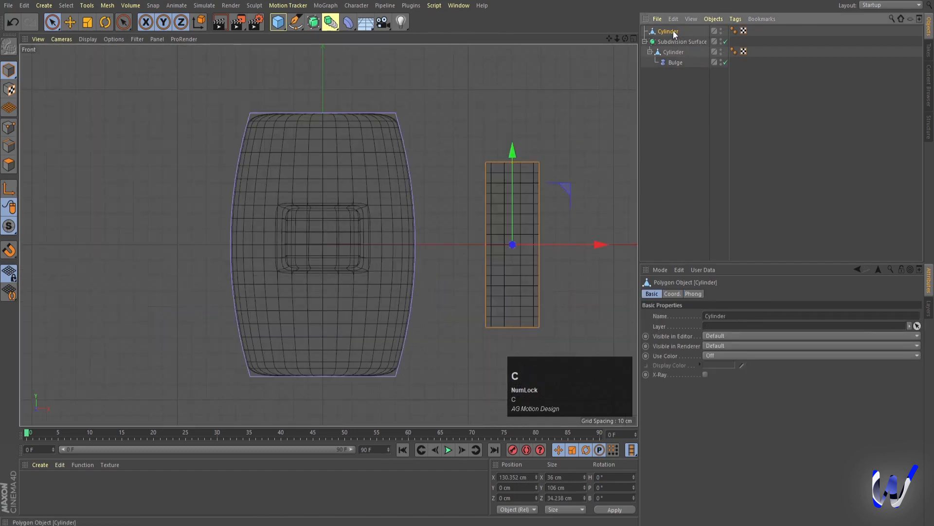
alt+middle_drag(562, 162, 437, 162)
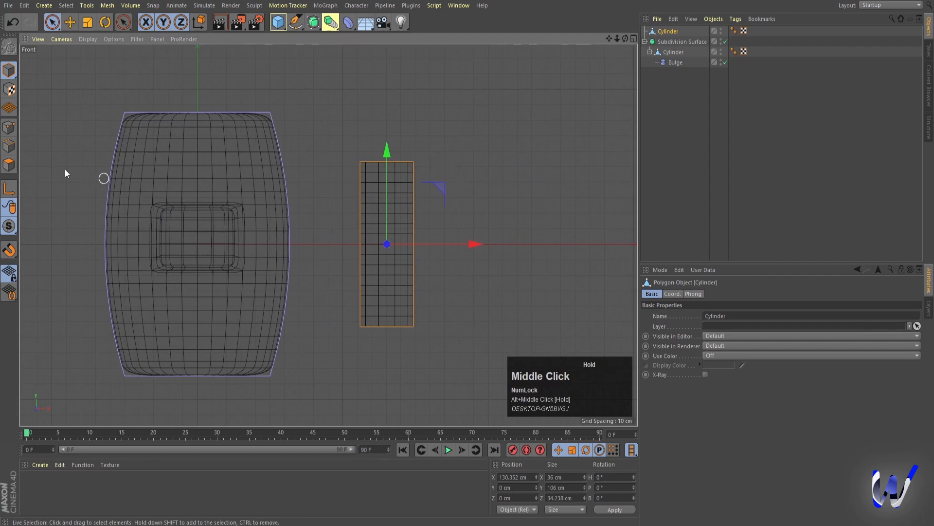
In point mode, rectangle-select every second horizontal row of points along the small cylinder, starting one row below its top edge.
click(8, 129)
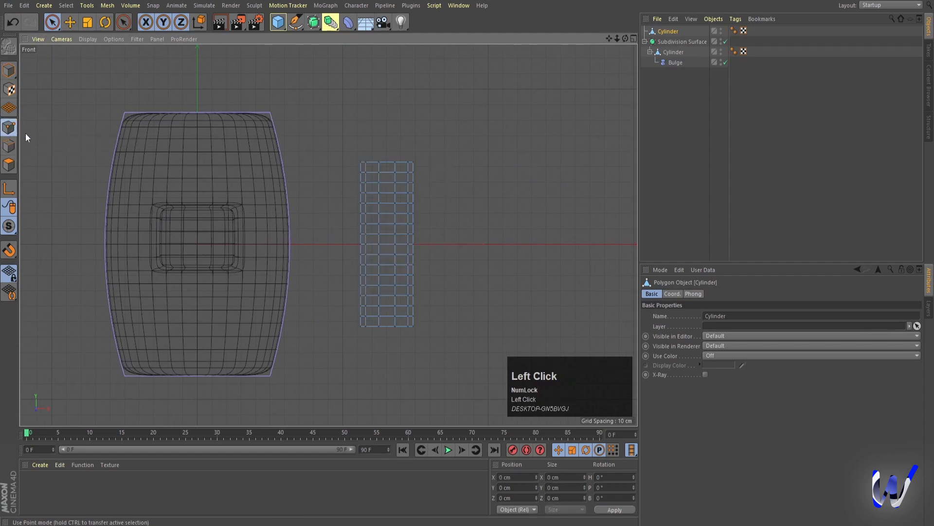
click(51, 24)
click(87, 55)
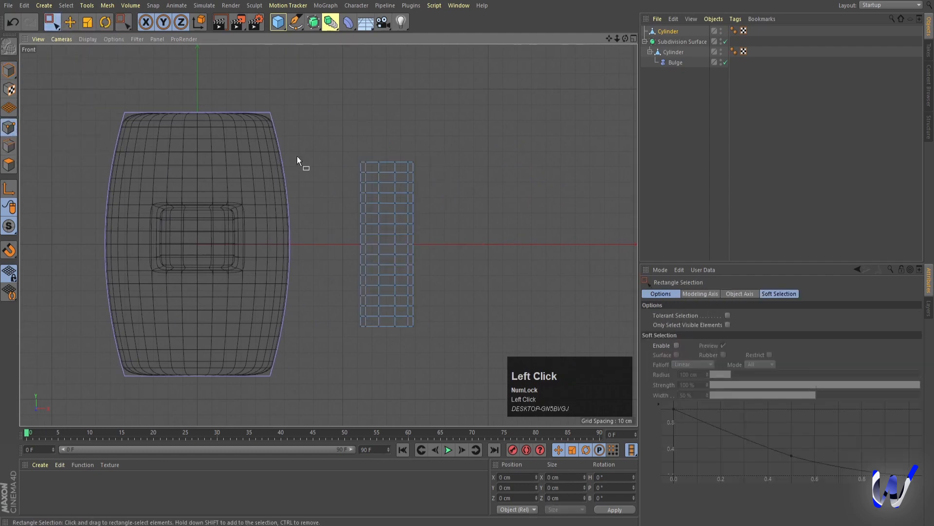
drag(370, 170, 426, 178)
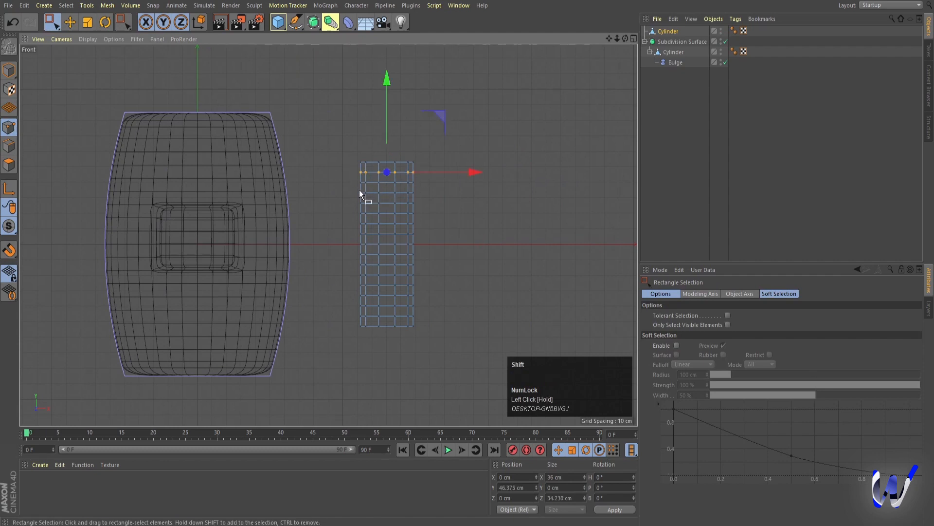
shift+drag(354, 188, 427, 204)
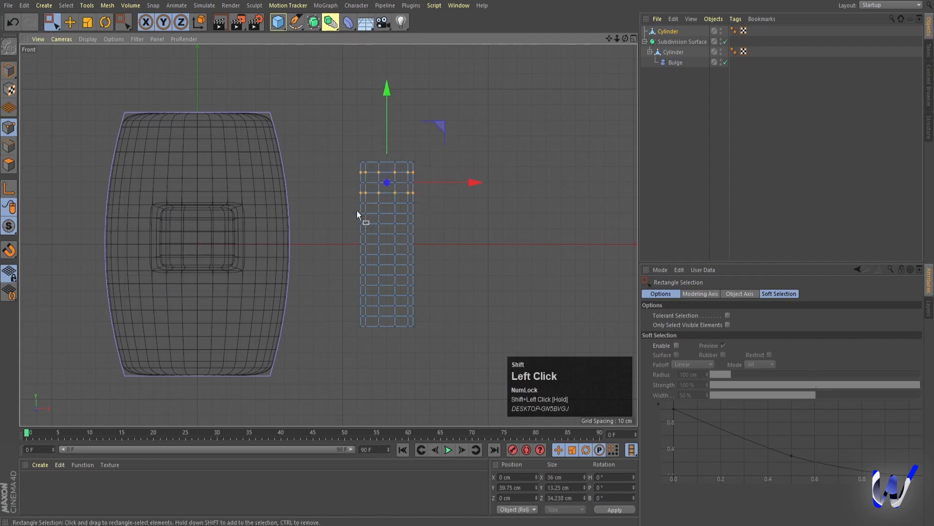
shift+drag(357, 210, 426, 225)
scroll(358, 217, up, 3)
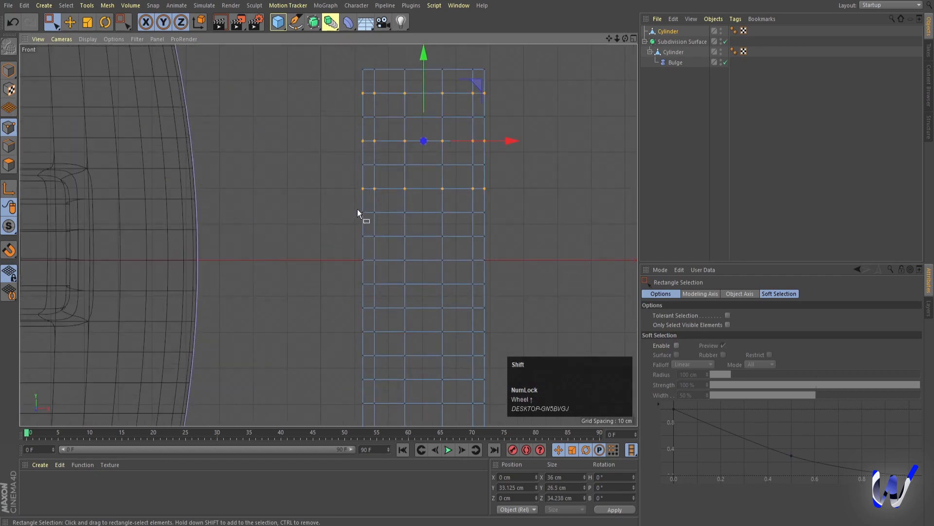
shift+drag(362, 228, 492, 248)
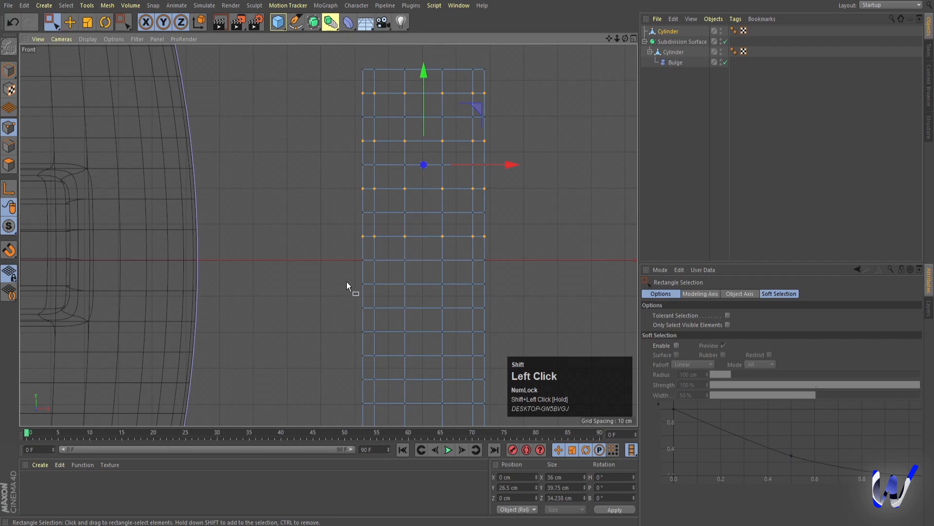
shift+drag(347, 271, 482, 294)
alt+middle_drag(484, 306, 302, 256)
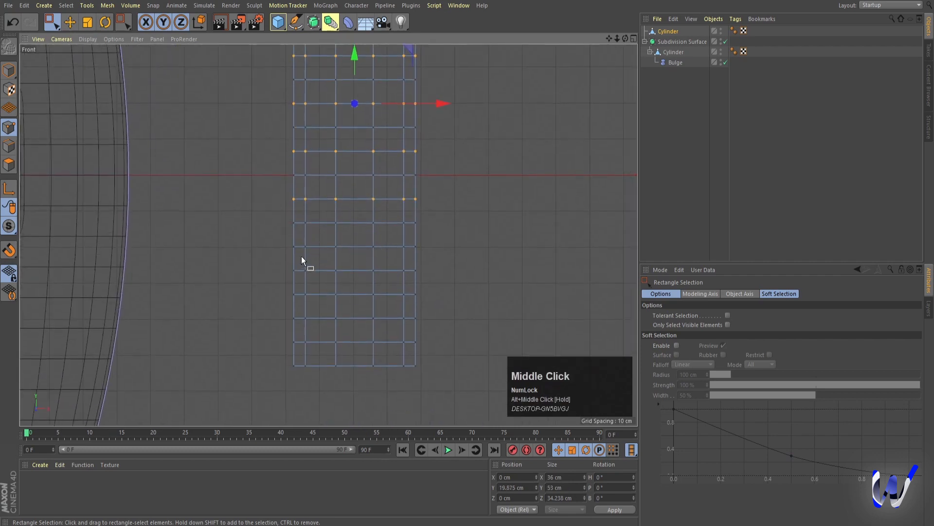
shift+drag(273, 241, 431, 264)
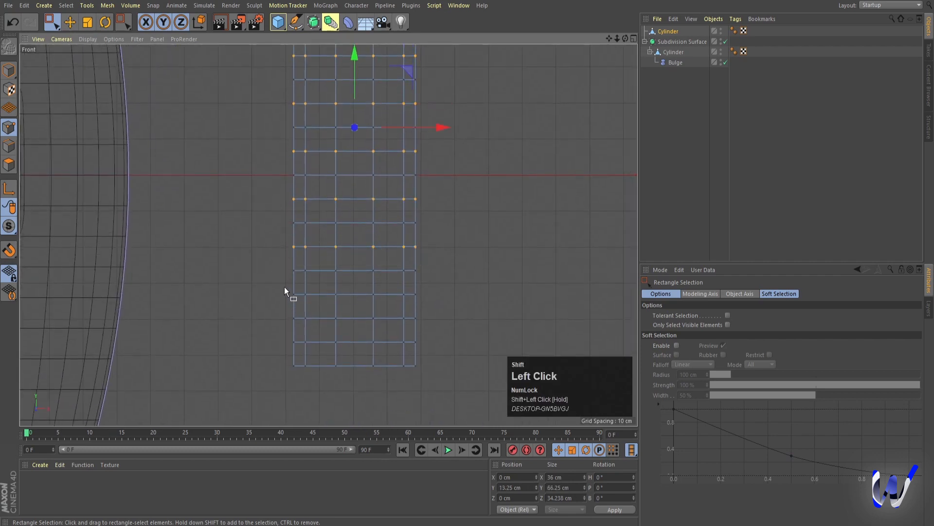
shift+drag(284, 287, 427, 307)
shift+drag(278, 334, 432, 352)
Scale the selected point rows outward in the top view to about 44.2 cm in X and 41.6 cm in Z.
middle_click(469, 236)
alt+drag(376, 209, 501, 232)
key(t)
key(ctrl+z)
key(ctrl+z)
middle_click(502, 233)
middle_click(537, 128)
scroll(459, 227, up, 5)
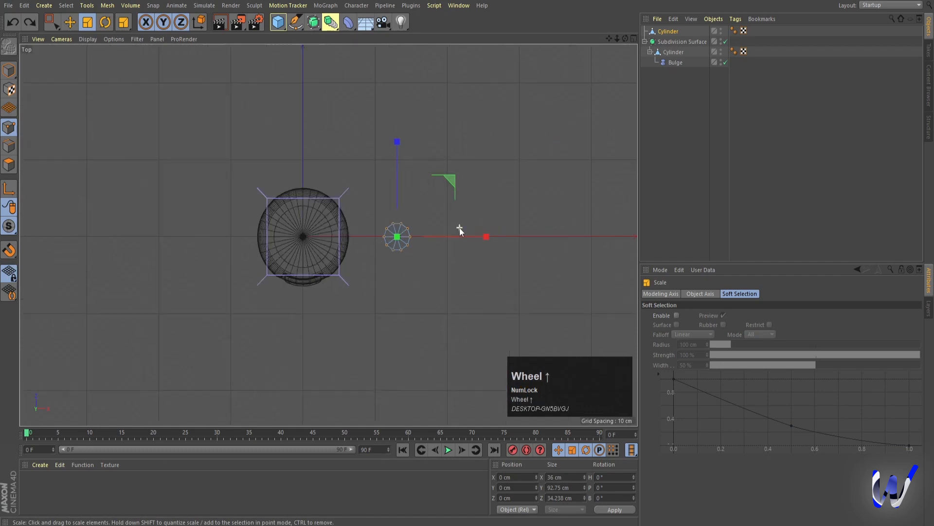
drag(402, 250, 424, 249)
drag(311, 153, 311, 131)
middle_click(470, 215)
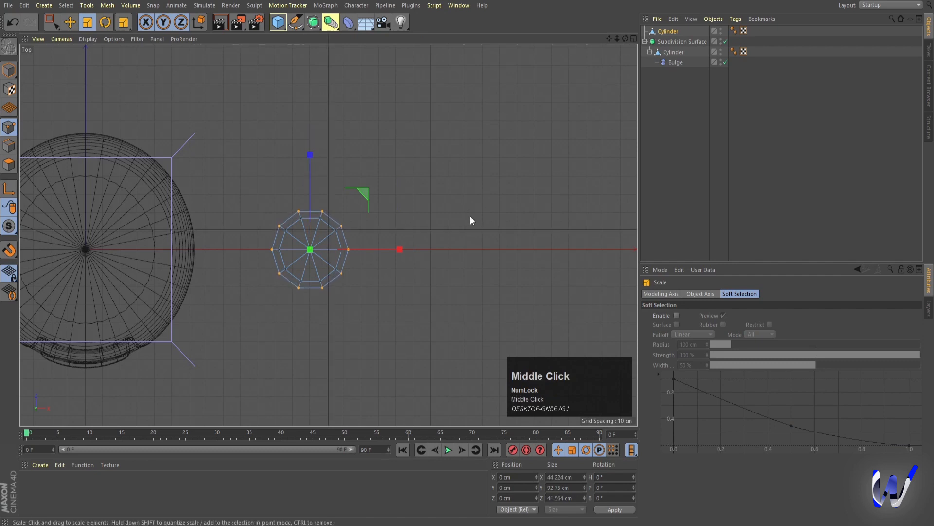
Return to the perspective view and put the ribbed cylinder inside a new Subdivision Surface.
middle_click(267, 146)
alt+drag(472, 241, 485, 187)
scroll(460, 201, down, 3)
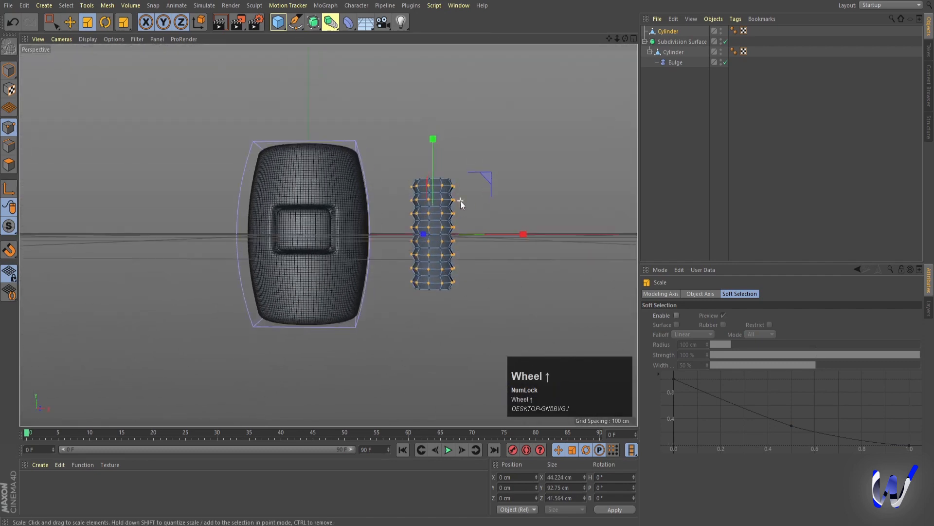
alt+click(316, 25)
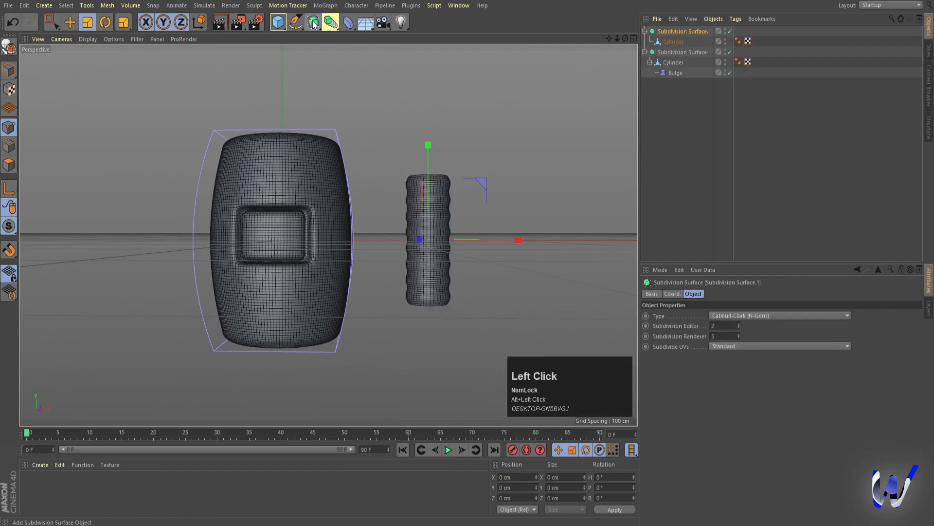
Scale the small cylinder's selected point rows outward in the top view to about 58.4 cm in X and 52.4 cm in Z.
click(673, 41)
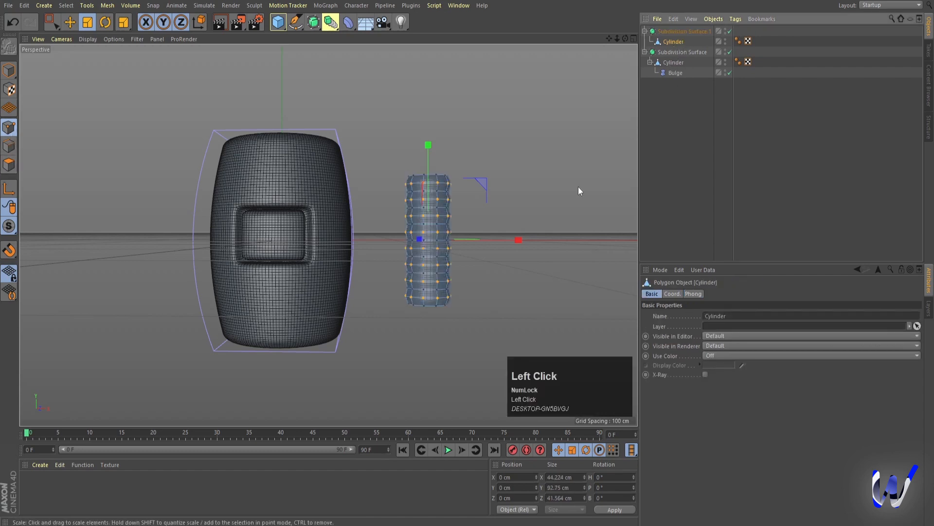
middle_click(486, 208)
middle_click(544, 159)
click(399, 250)
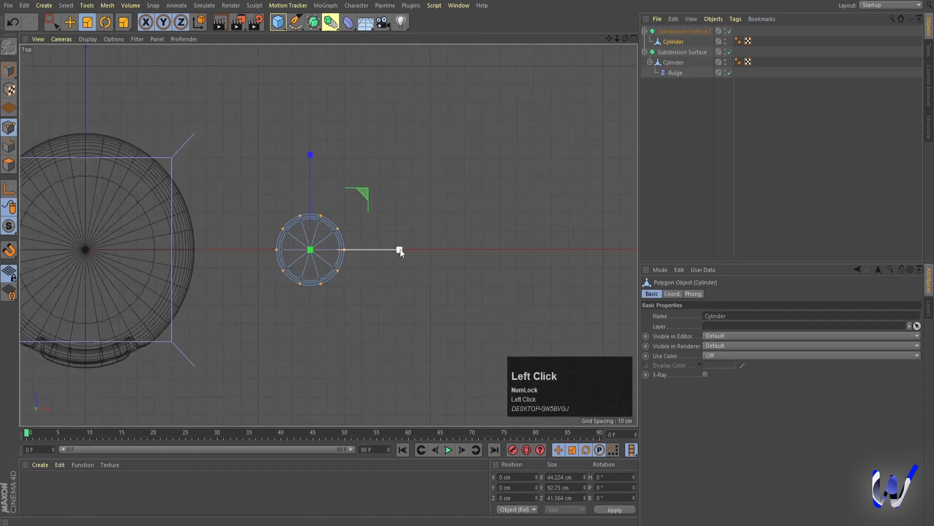
mouse_move(400, 251)
mouse_down()
mouse_move(417, 250)
mouse_move(407, 238)
mouse_up()
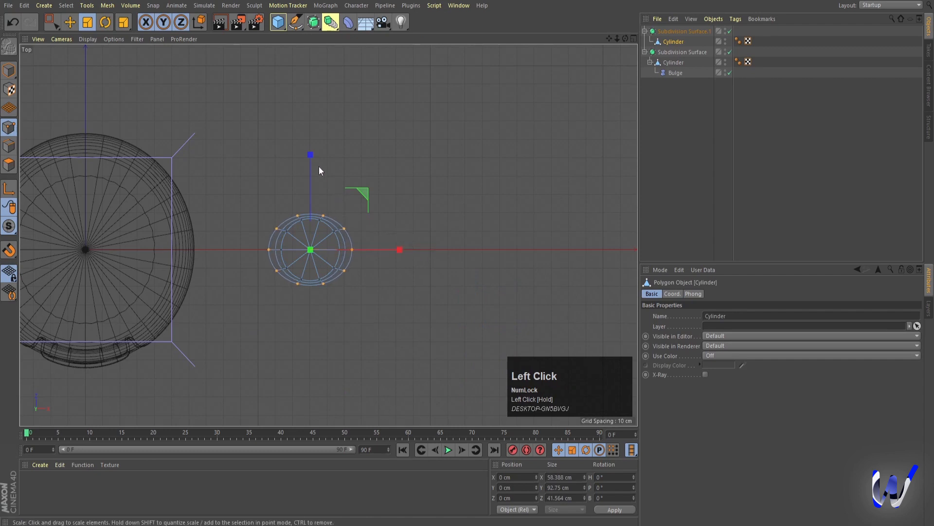
drag(311, 155, 310, 127)
Return to the perspective view and preview-render it to check the ribs, closing the render preview when done.
middle_click(445, 263)
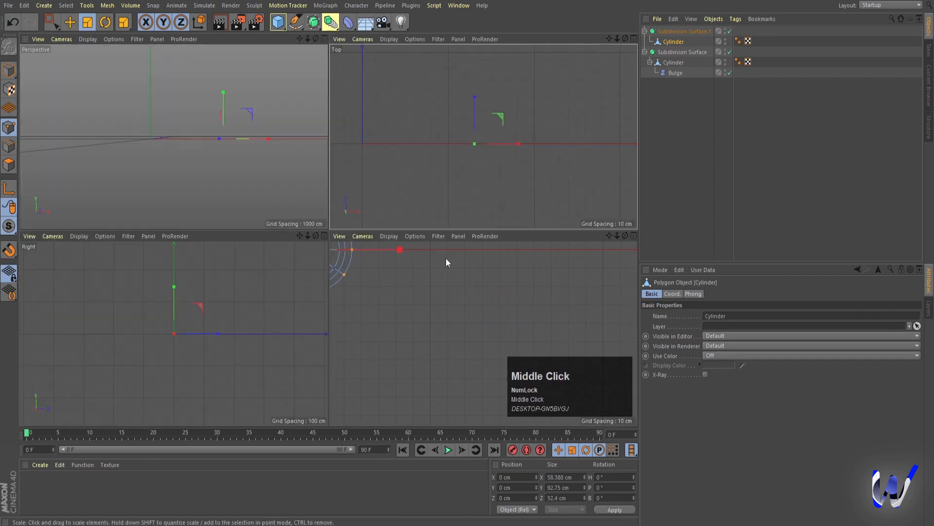
middle_click(282, 150)
key(ctrl+r)
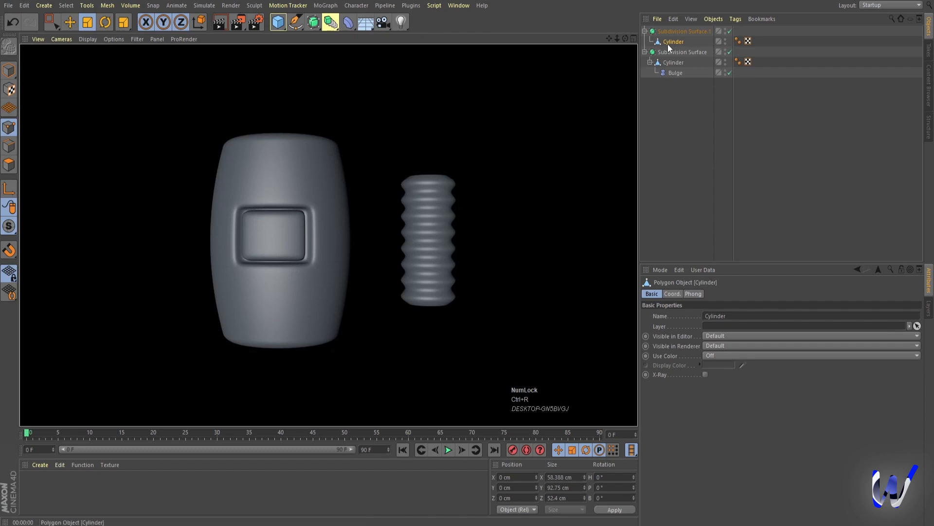
click(447, 93)
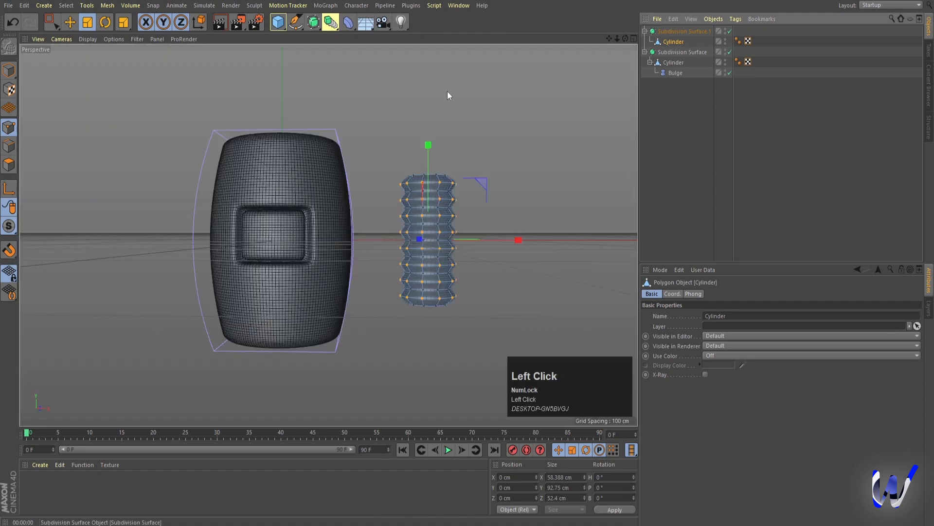
In model mode, scale the ribbed cylinder down and stretch it vertically to about 48.5 × 121.9 × 43.5 cm.
click(8, 71)
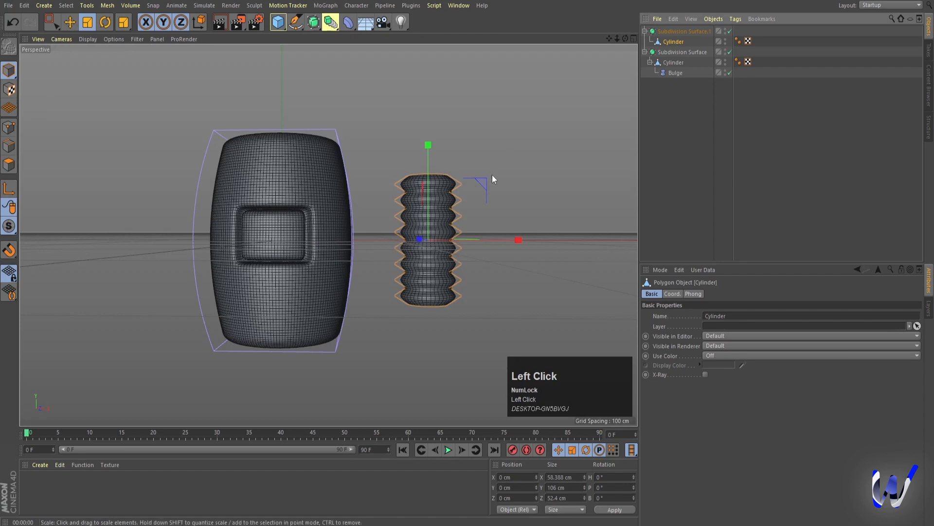
key(t)
drag(560, 182, 480, 182)
drag(427, 145, 428, 103)
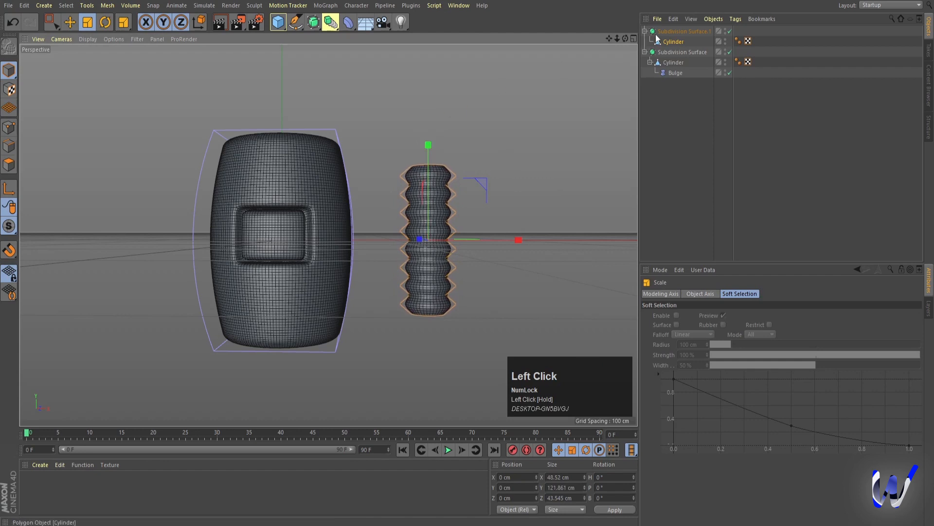
Merge the ribbed cylinder and its Subdivision Surface into one polygon object with Connect Objects + Delete.
click(684, 31)
click(720, 326)
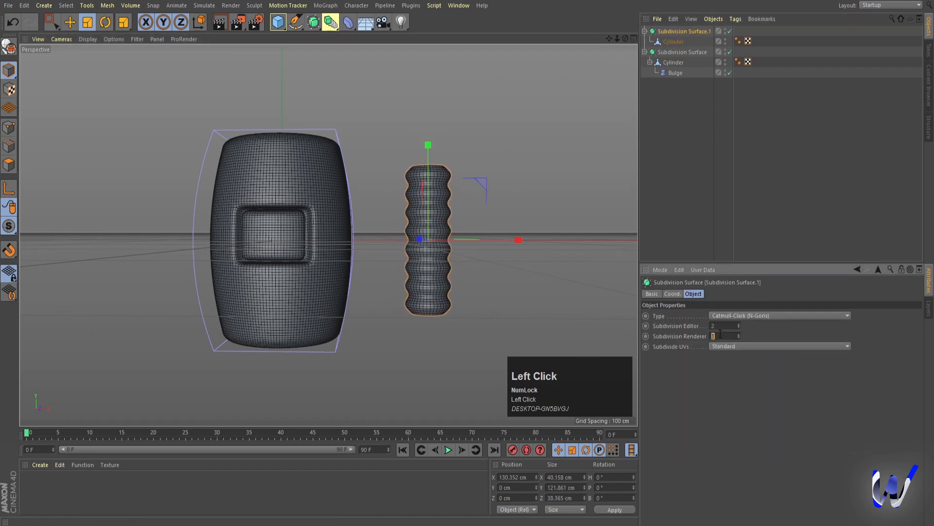
shift+click(671, 43)
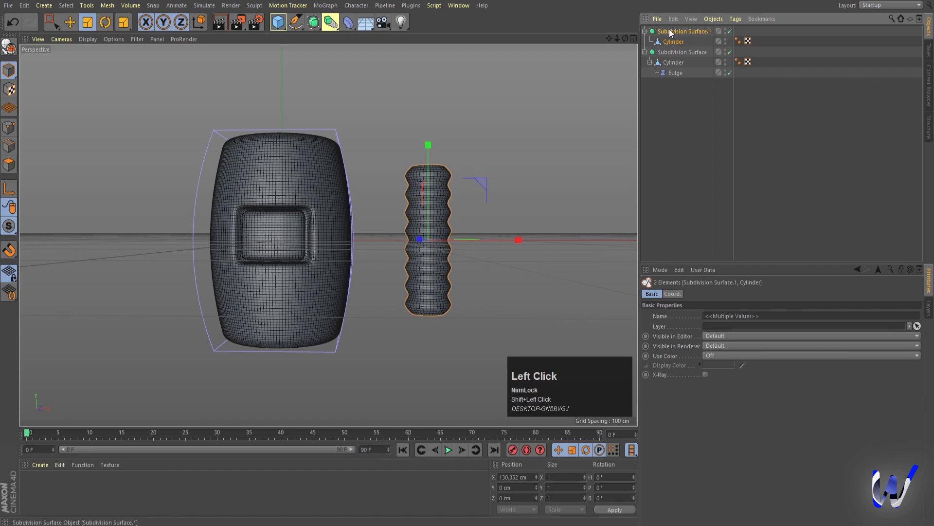
right_click(675, 33)
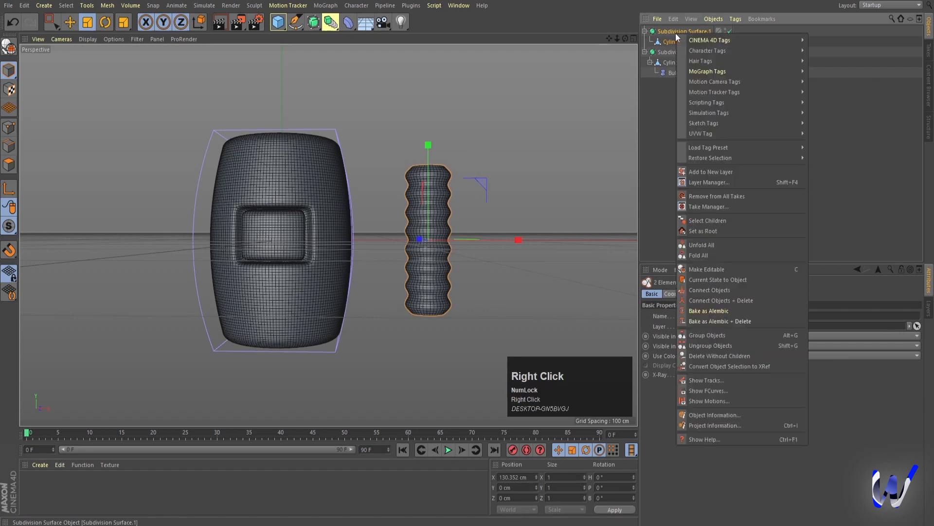
click(727, 300)
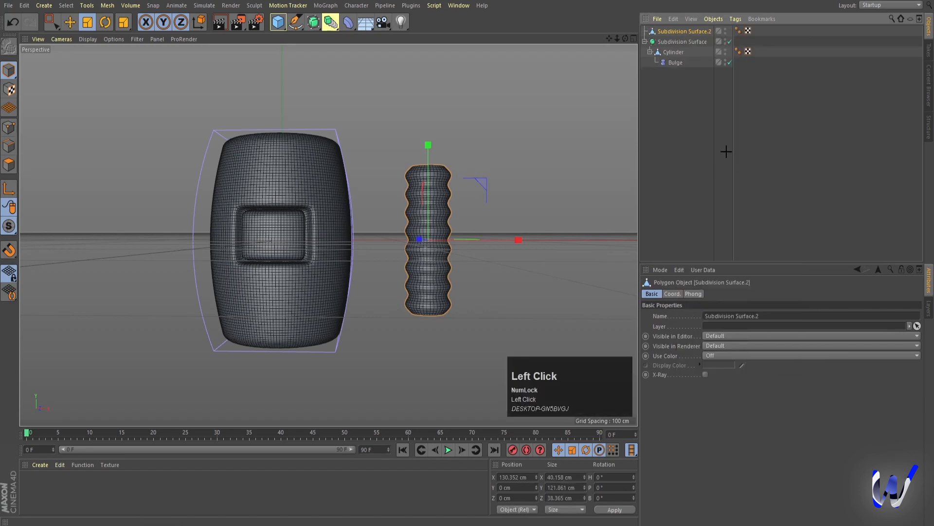
Add a Bend deformer and make it a child of the merged ribbed object.
click(348, 22)
click(388, 39)
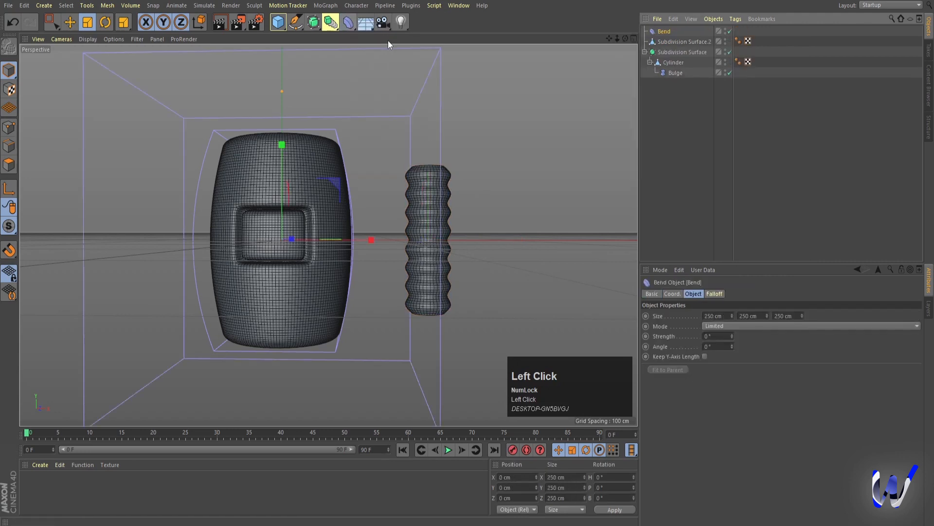
drag(666, 31, 671, 41)
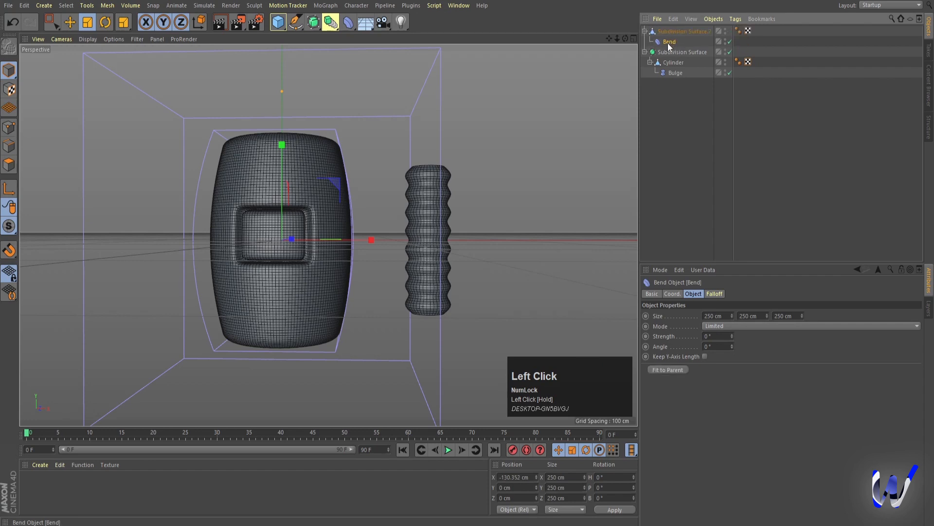
Rename the merged ribbed object to "hand".
click(674, 32)
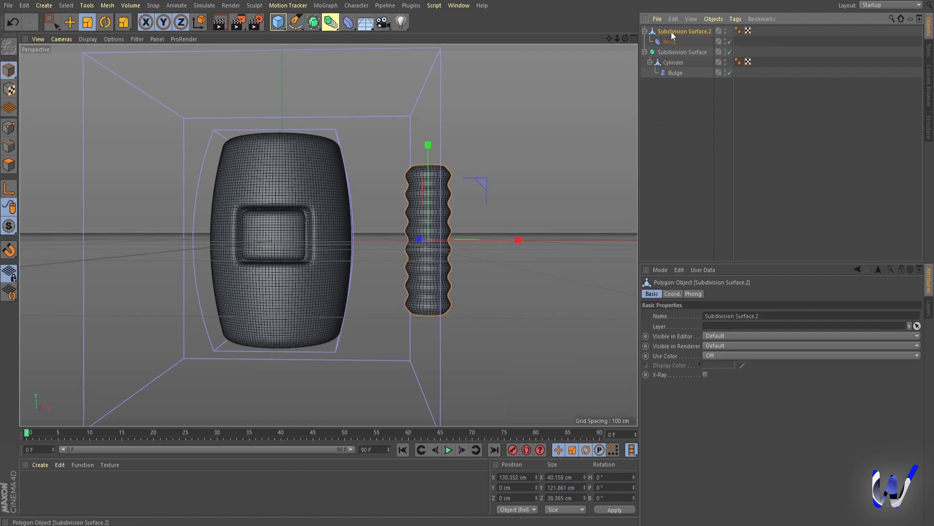
click(667, 208)
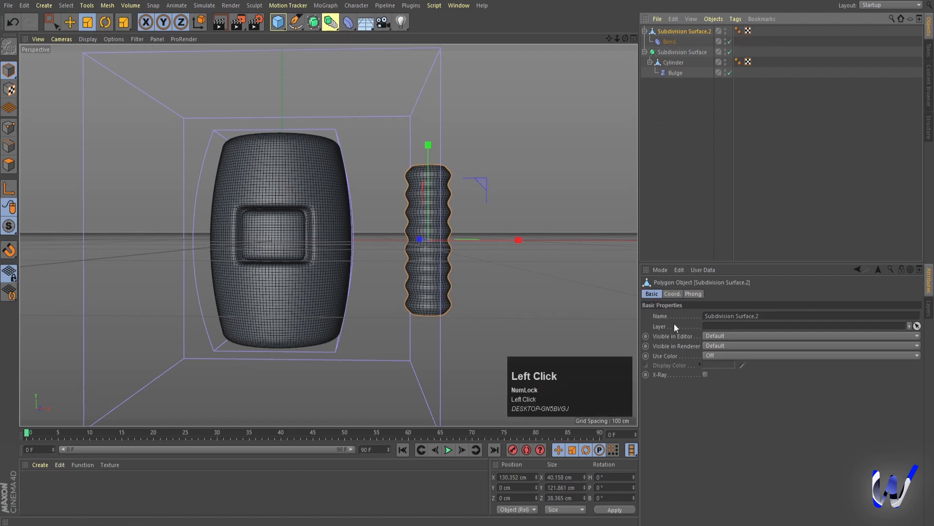
click(714, 314)
key(ctrl+a)
text(H)
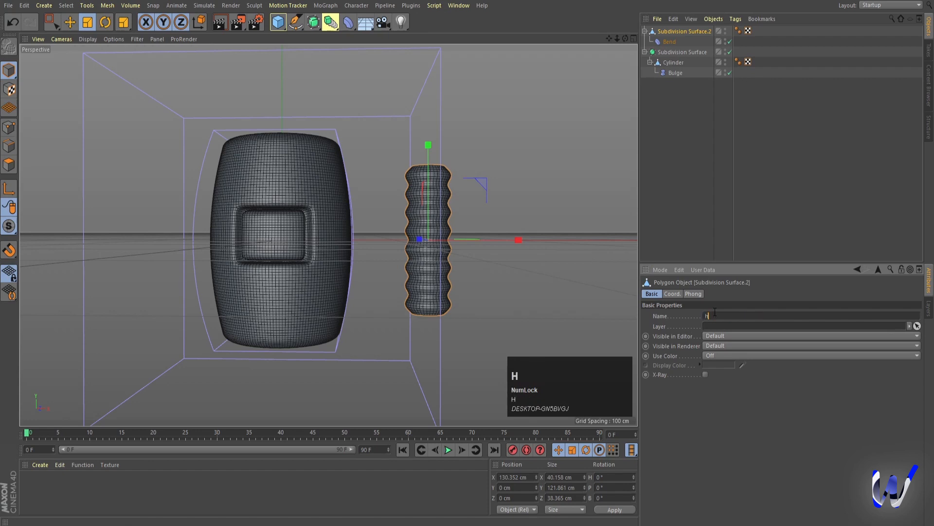
text(and)
key(Return)
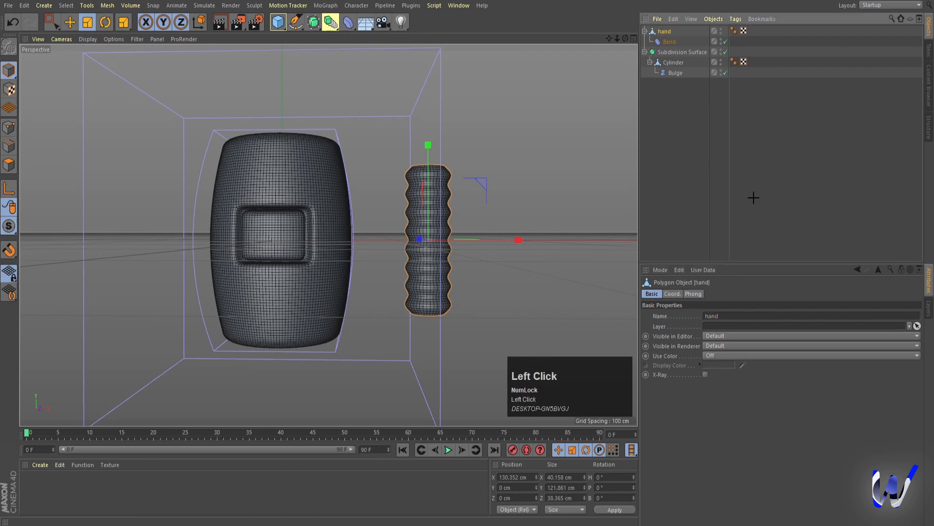
Fit the Bend deformer to its parent hand, try a bend strength of about -43°, and undo that strength change.
click(670, 42)
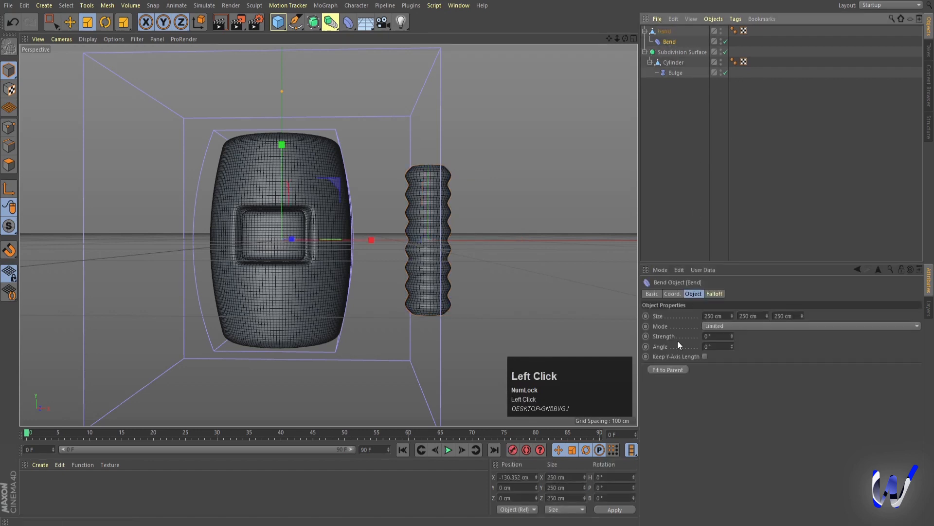
click(668, 369)
mouse_move(733, 336)
mouse_down()
mouse_move(732, 388)
mouse_move(732, 329)
mouse_up()
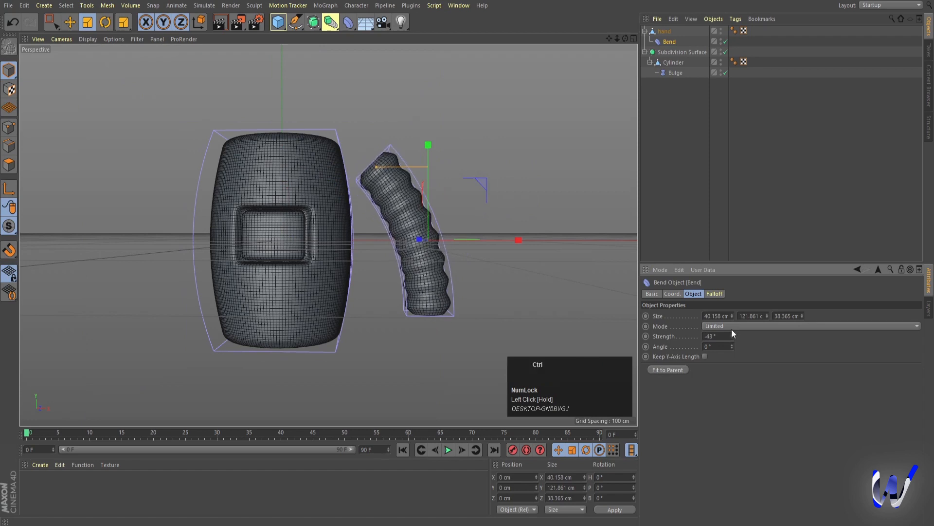
key(ctrl+z)
Rotate the Bend deformer to a bank angle of 180° so that its bending end points downward.
click(668, 42)
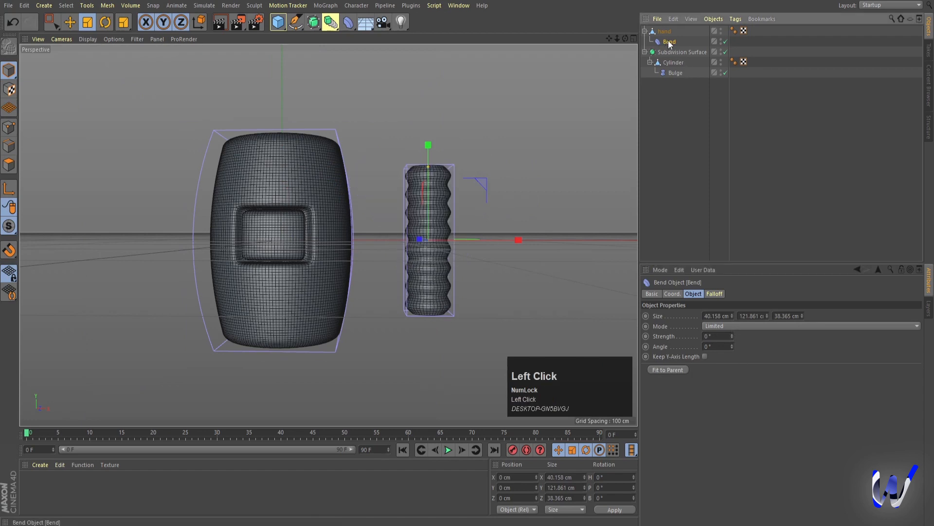
key(r)
shift+drag(453, 191, 385, 331)
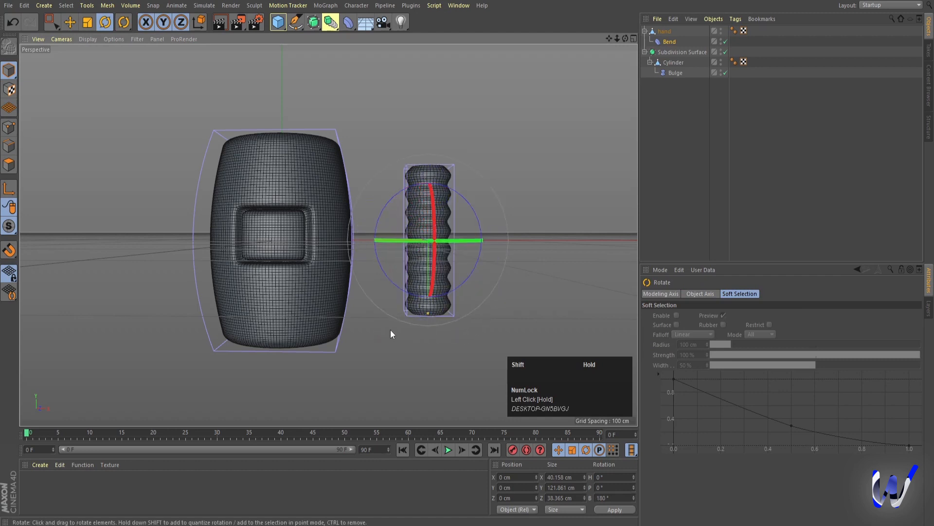
Set the Bend deformer's strength to about 26°, curving the hand's lower end toward the body.
click(670, 42)
key(Num_Lock)
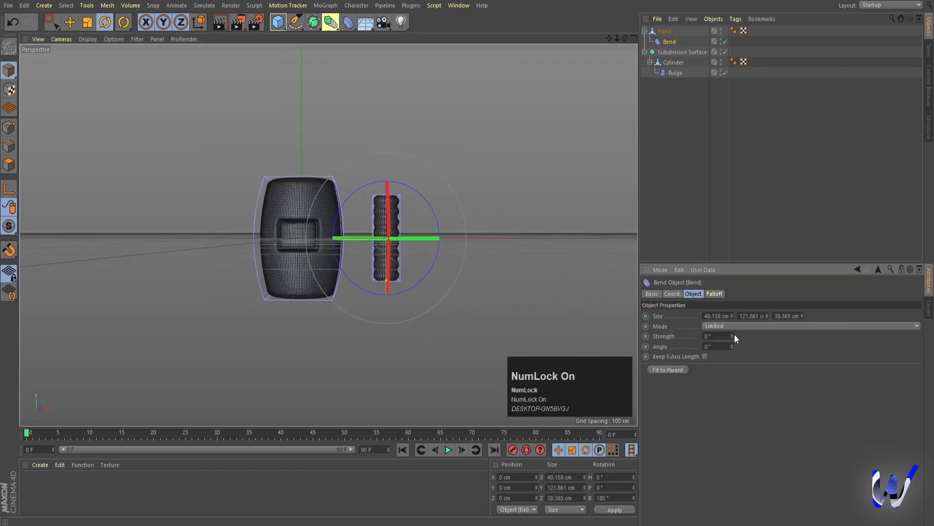
drag(732, 335, 732, 314)
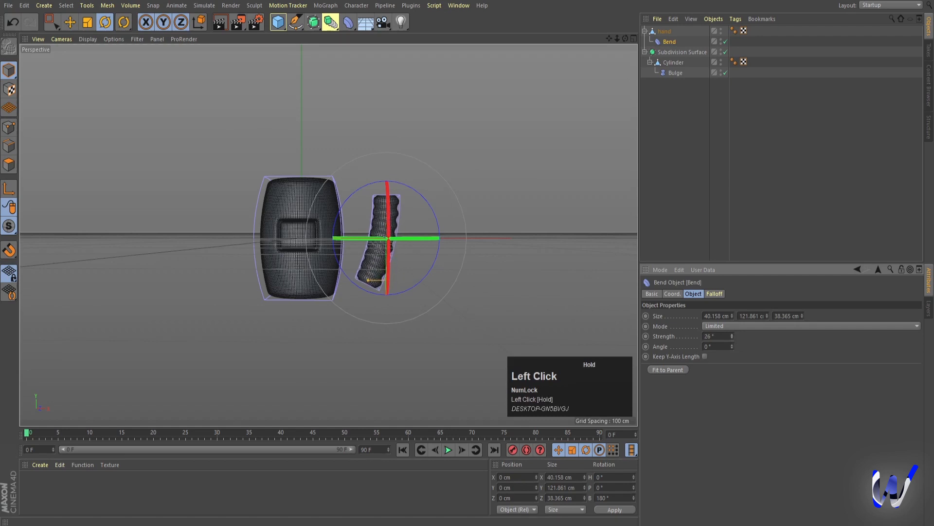
Rotate the hand object to a bank angle of about -18° so its upper end leans toward the body.
click(666, 32)
scroll(417, 203, up, 4)
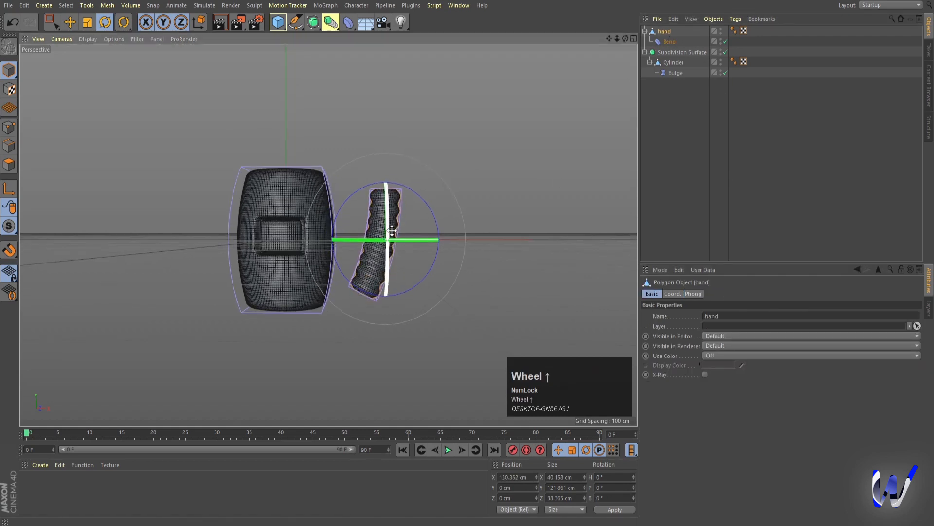
click(672, 294)
drag(816, 325, 816, 340)
key(ctrl+z)
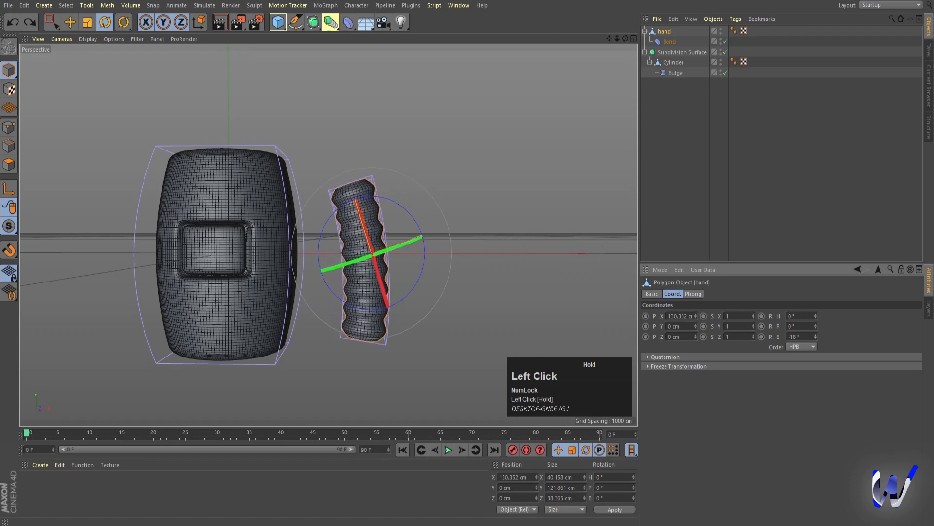
Move the hand along the world X axis toward the barrel body, to about X 91.1 cm.
key(e)
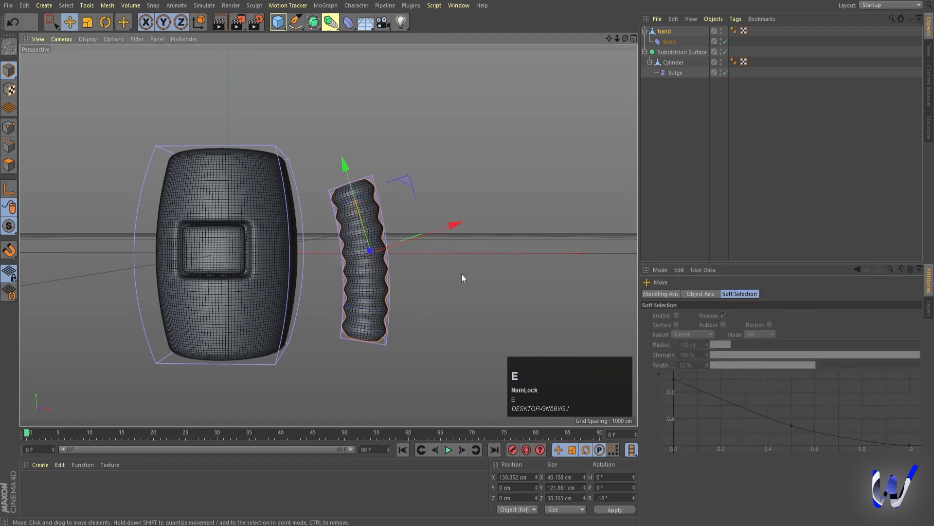
key(w)
drag(459, 254, 417, 253)
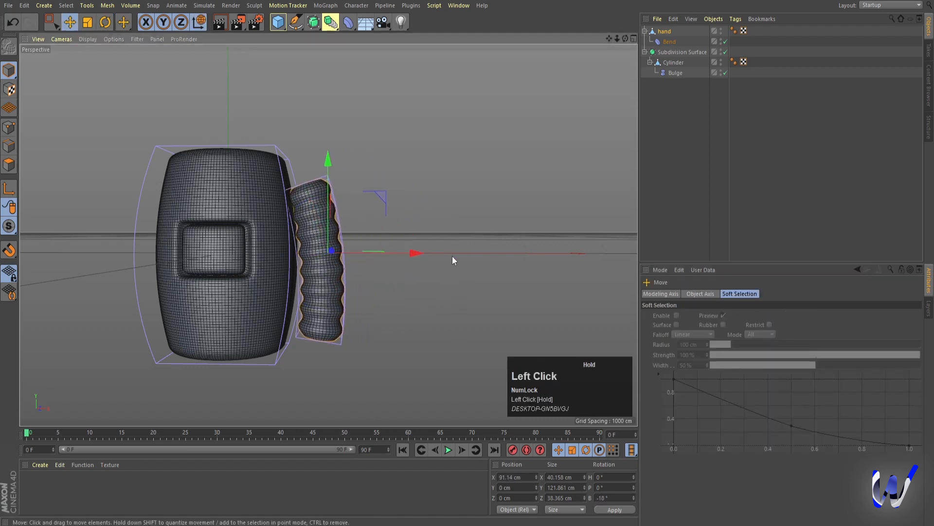
In the front view, shift the hand slightly outward and down to about X 96.2 cm and Y -2.3 cm.
middle_click(505, 308)
middle_click(507, 313)
scroll(384, 284, down, 4)
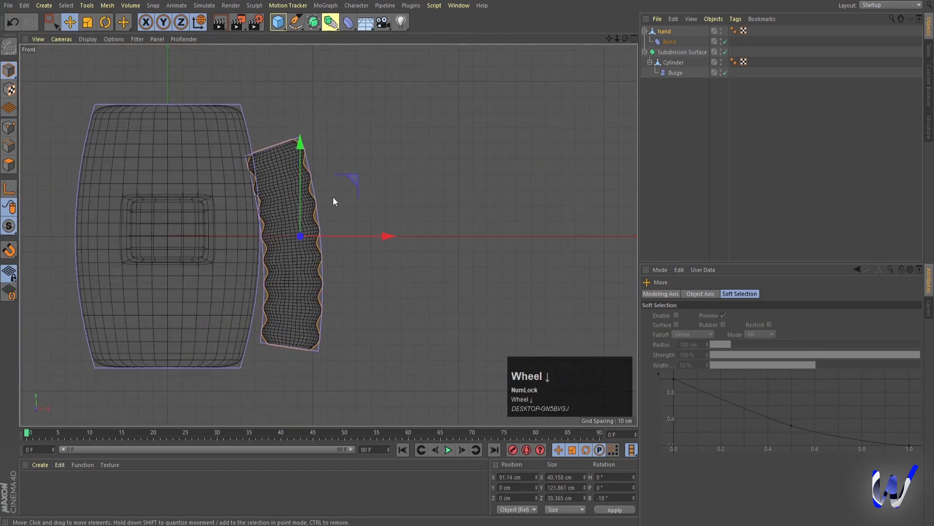
mouse_move(358, 176)
mouse_down()
mouse_move(360, 188)
mouse_move(362, 181)
mouse_up()
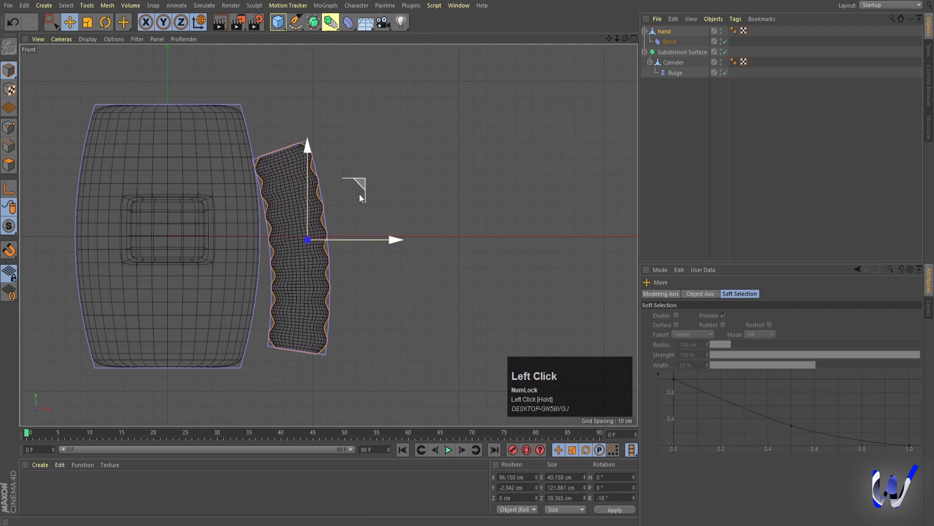
alt+middle_drag(322, 265, 464, 253)
Duplicate the hand to the opposite side of the body, at about X -85.2 cm.
click(667, 33)
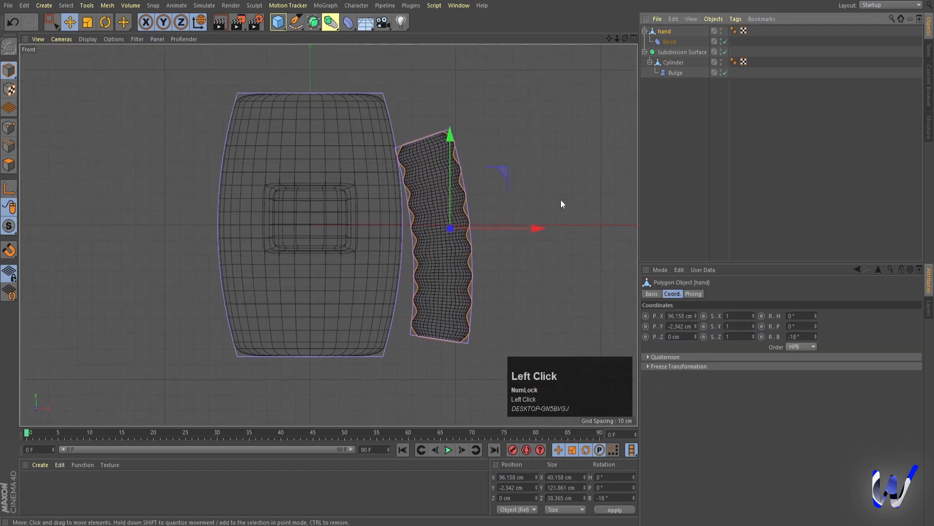
ctrl+drag(542, 229, 279, 235)
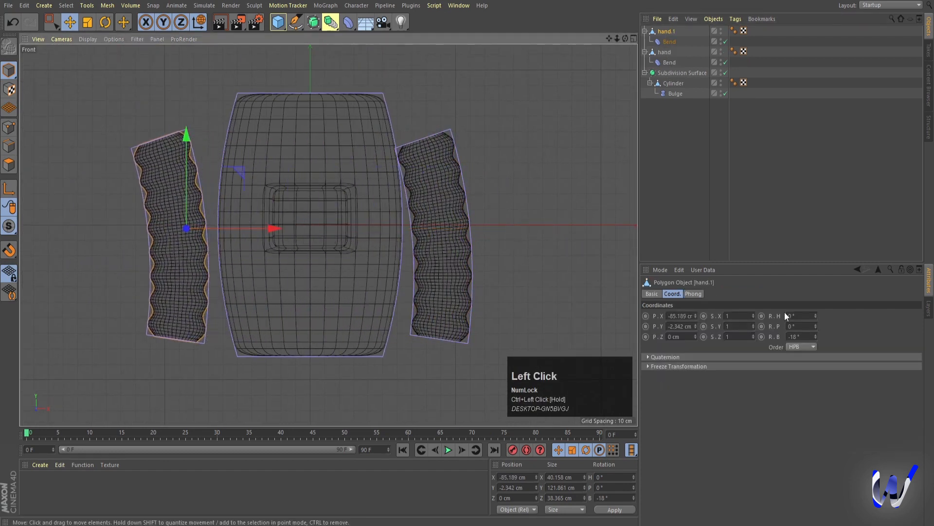
Try to mirror the copied hand with a Z scale of -1 and a Y scale of -1, undoing the Y change.
click(727, 335)
text(-)
key(Return)
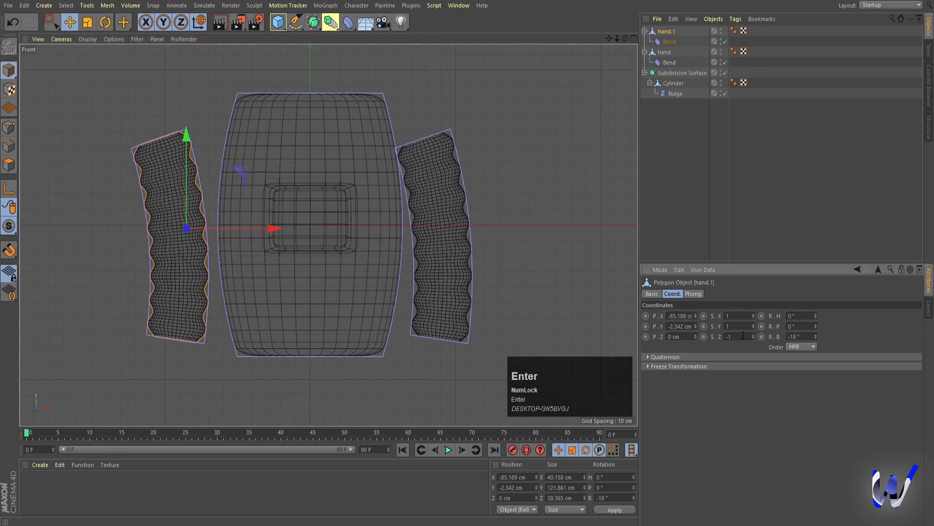
click(728, 326)
text(-)
key(Return)
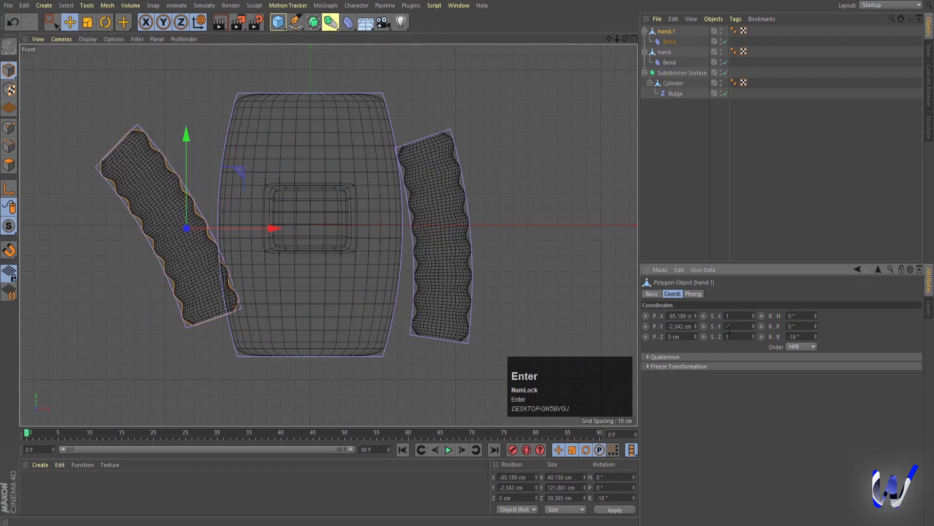
key(ctrl+z)
Set the copied hand's X scale to -1 to mirror it.
click(727, 316)
key(Return)
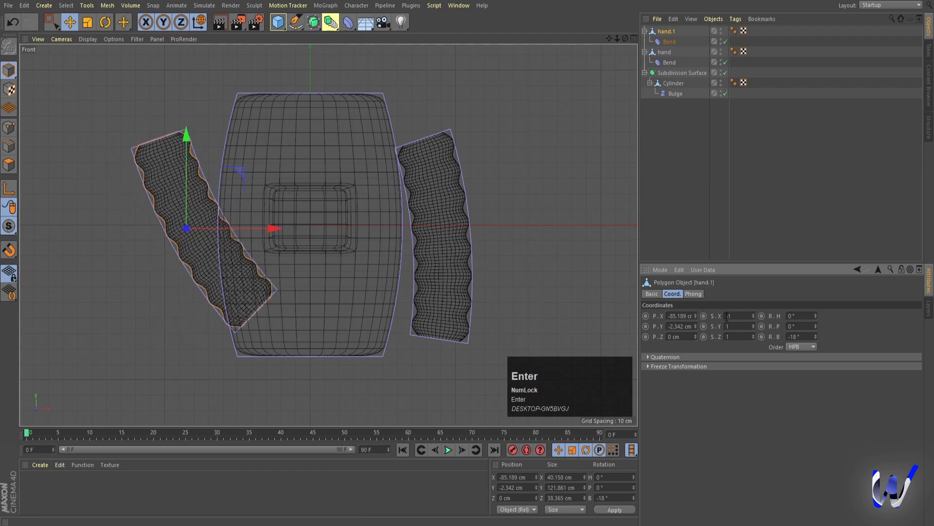
Rotate the copied hand to a bank angle of about 18.3° and move it outward to about X -95.6 cm.
click(717, 319)
click(666, 33)
key(r)
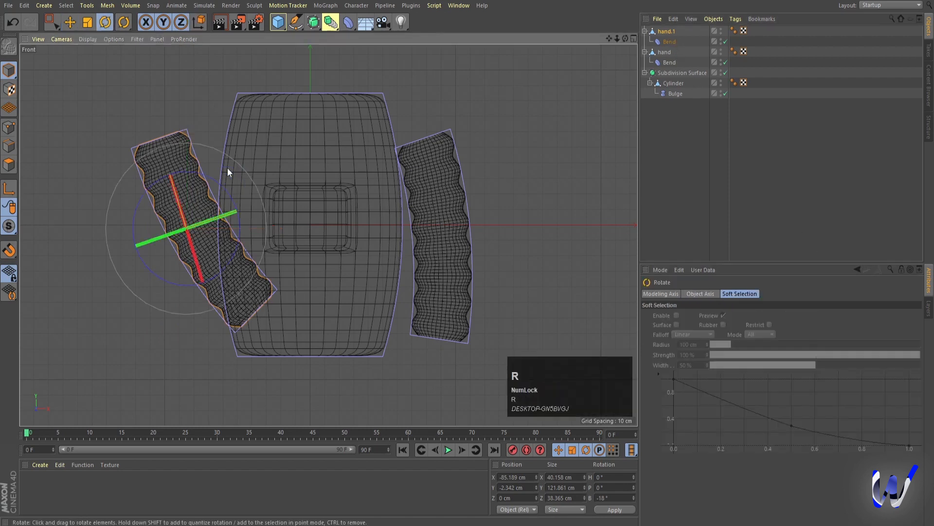
drag(217, 184, 254, 230)
key(e)
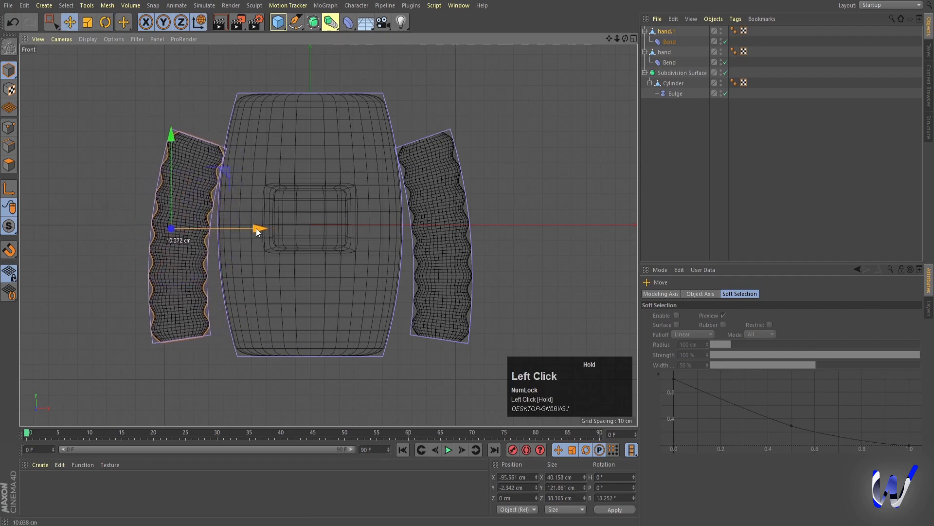
Fine-tune the copied hand's bank angle to about 17.8° and its position to about X -94.9 cm to match the opposite hand.
key(r)
drag(217, 202, 215, 198)
key(e)
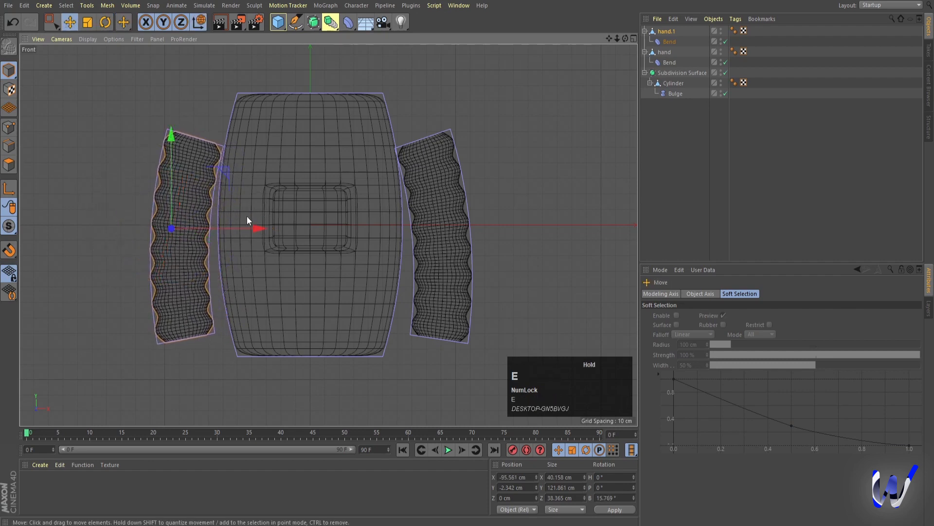
drag(257, 229, 223, 201)
key(r)
middle_click(271, 234)
middle_click(167, 130)
click(375, 147)
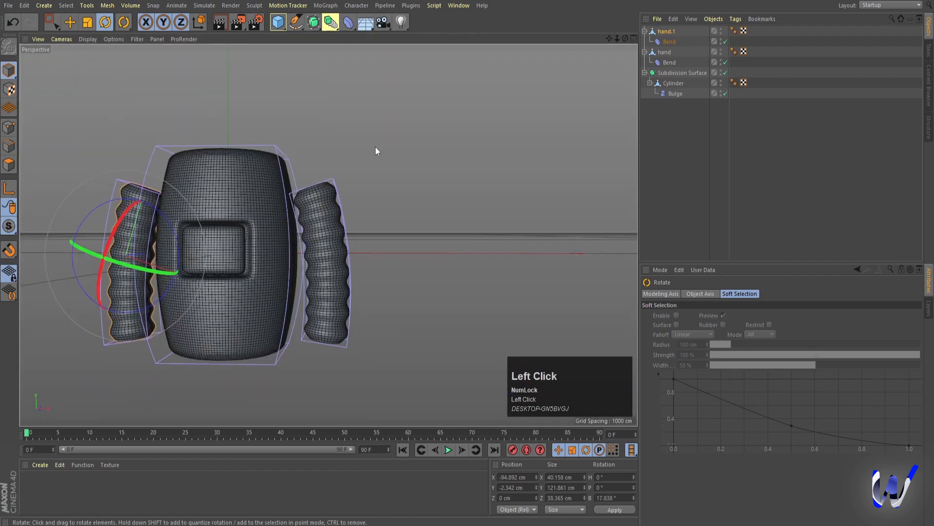
alt+drag(302, 236, 297, 273)
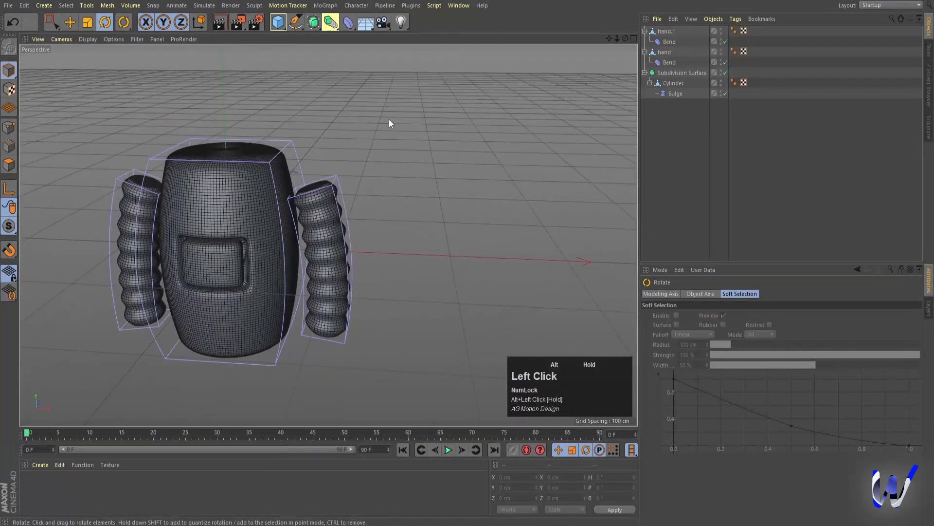
Add a sphere primitive and set its segments to 20.
click(278, 22)
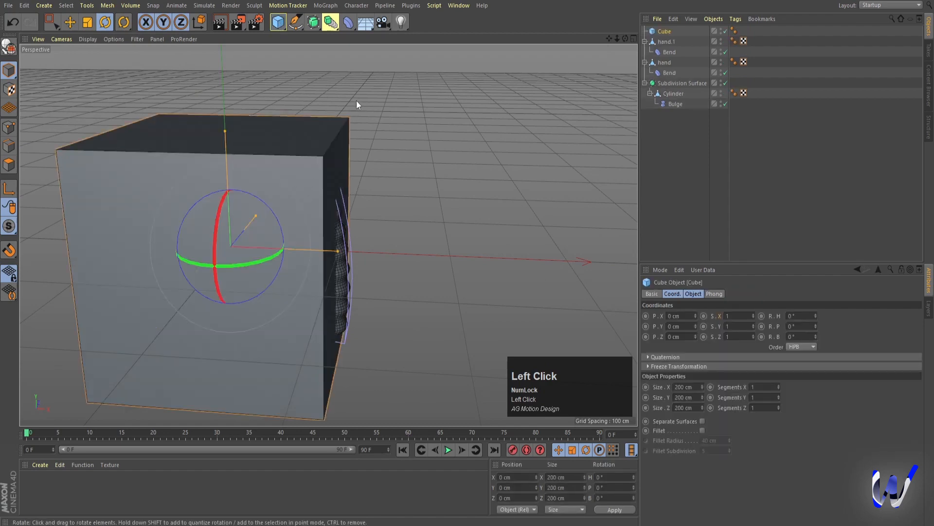
key(Delete)
click(279, 22)
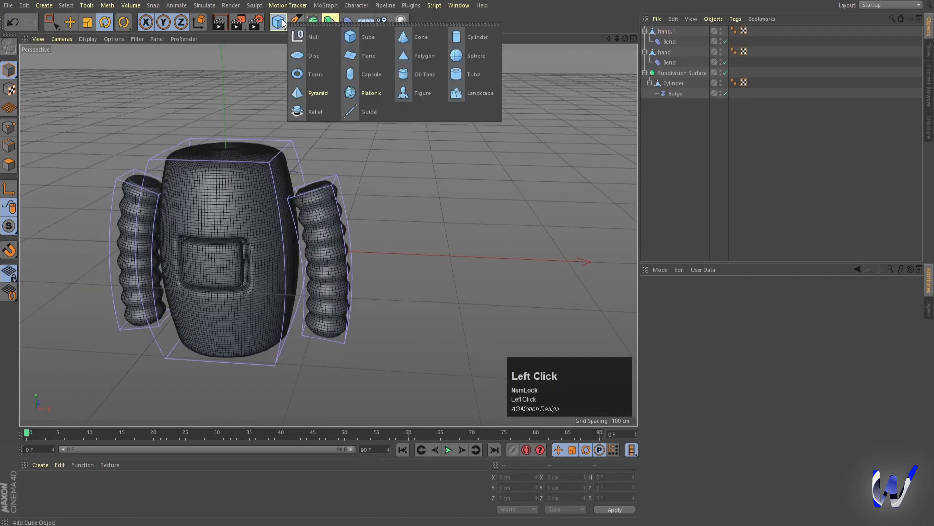
click(495, 55)
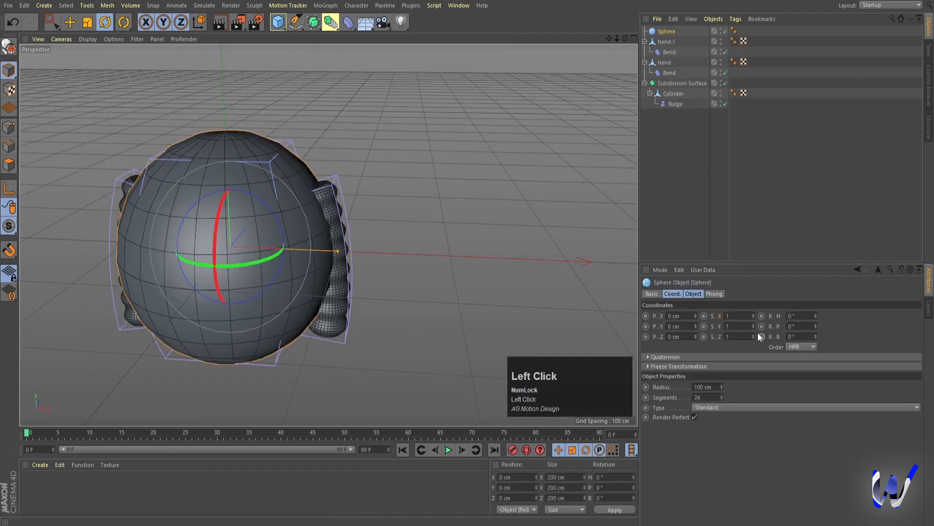
click(693, 294)
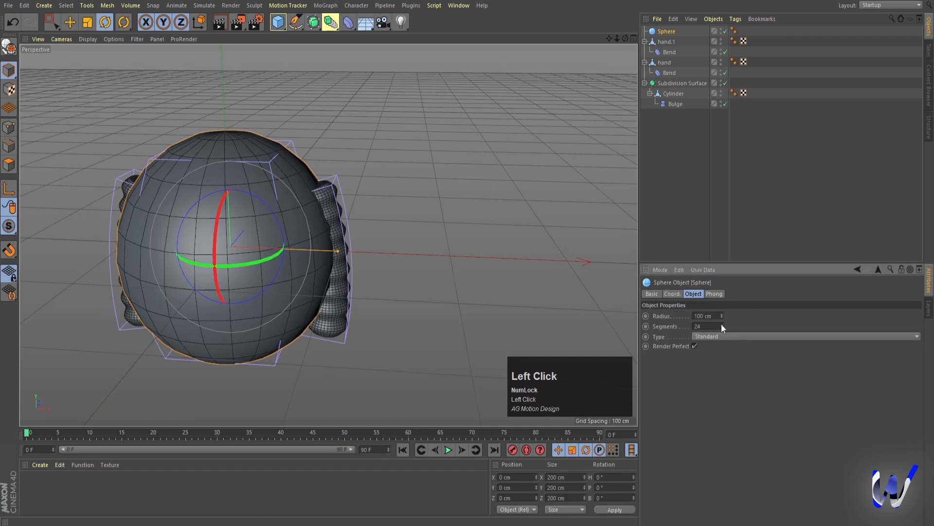
drag(723, 328, 724, 323)
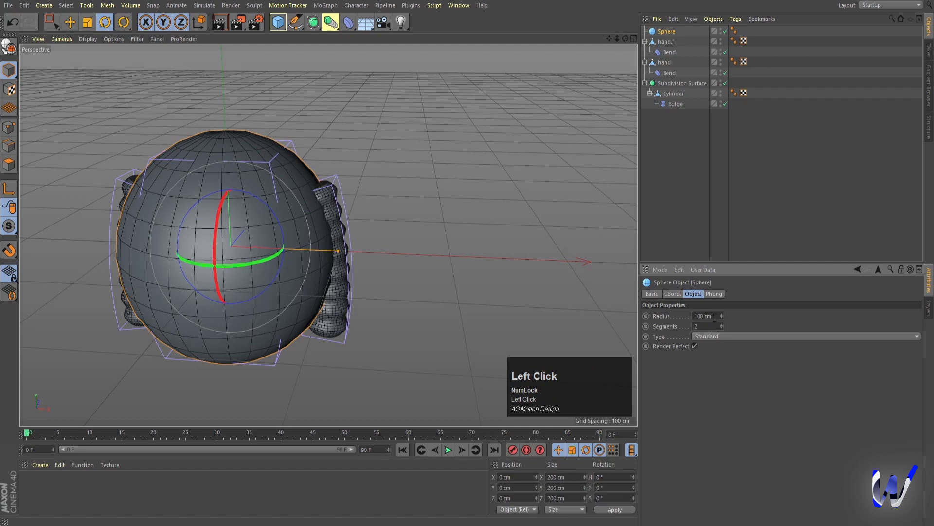
text(0)
key(Return)
Shrink the sphere to a radius of about 20.9 cm and place it above the copied hand, at about X -71.3 cm and Y 66.6 cm.
drag(338, 252, 275, 249)
middle_click(369, 257)
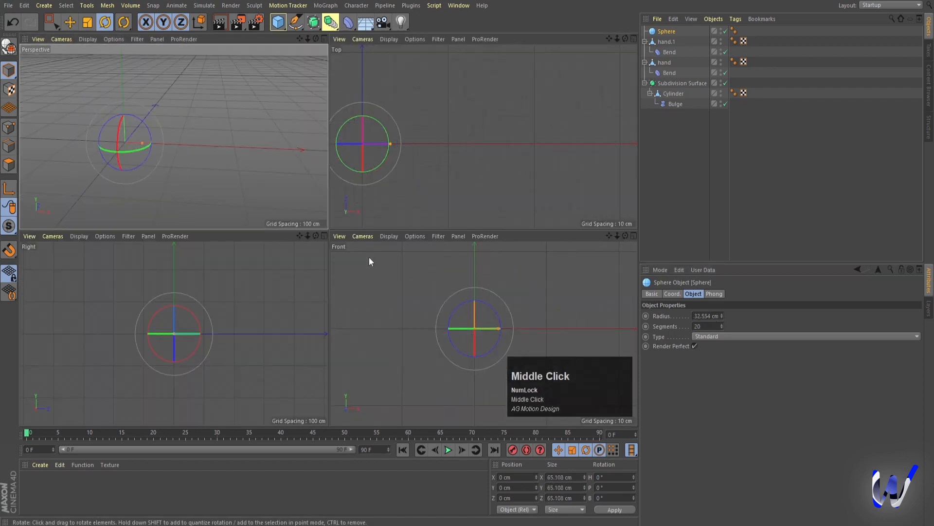
middle_click(468, 307)
drag(354, 225, 341, 223)
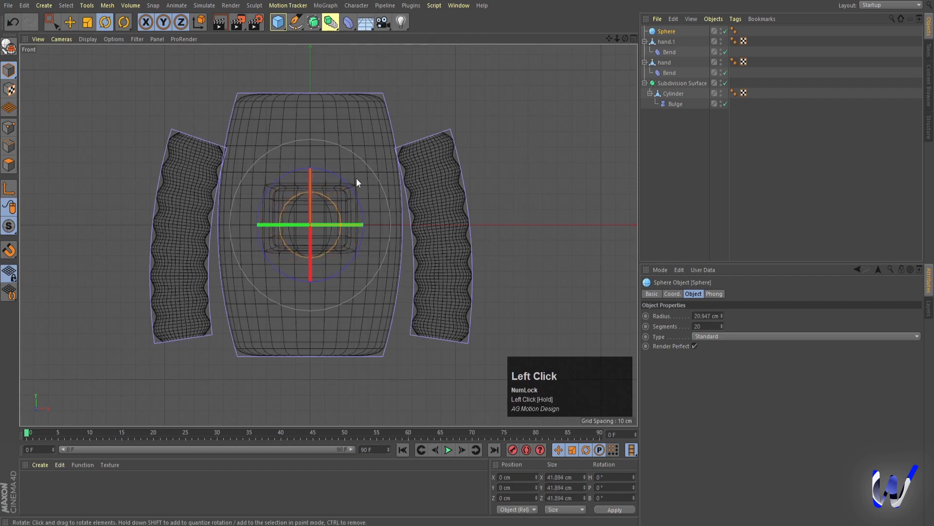
key(e)
drag(366, 168, 262, 64)
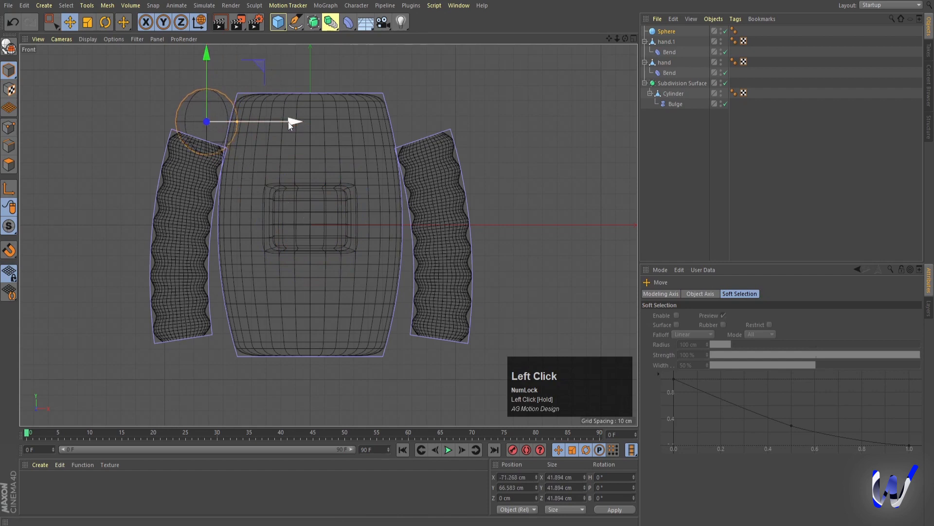
Duplicate the shoulder sphere above the opposite hand at about X 75.6 cm, and shift the original outward to about X -73.6 cm.
ctrl+drag(291, 121, 501, 119)
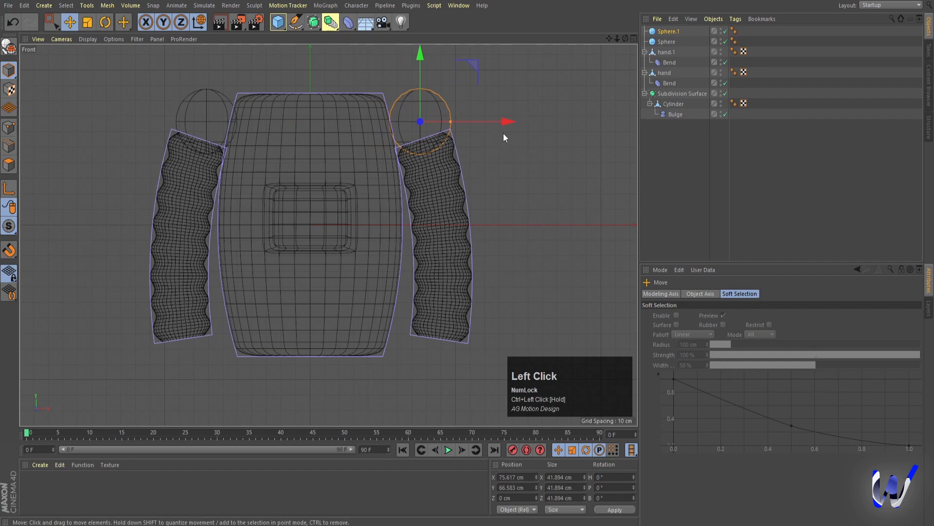
click(206, 121)
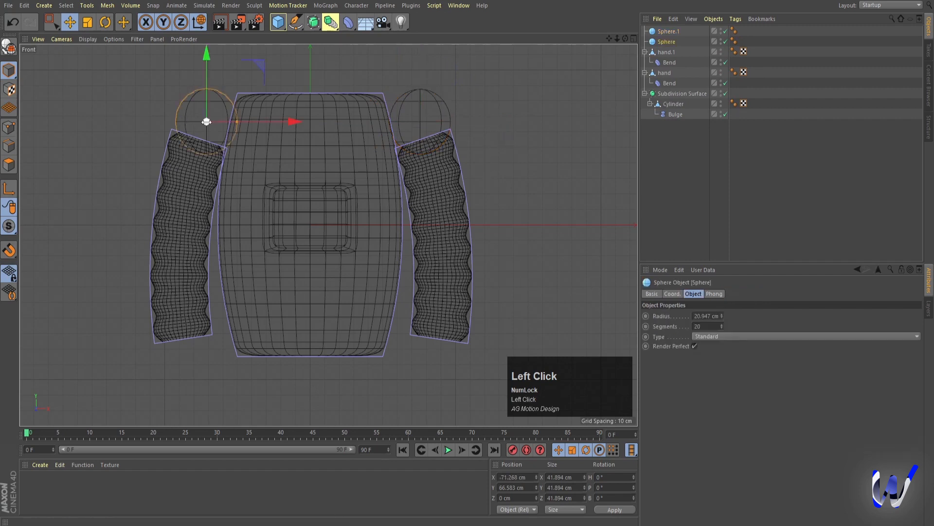
drag(291, 122, 284, 120)
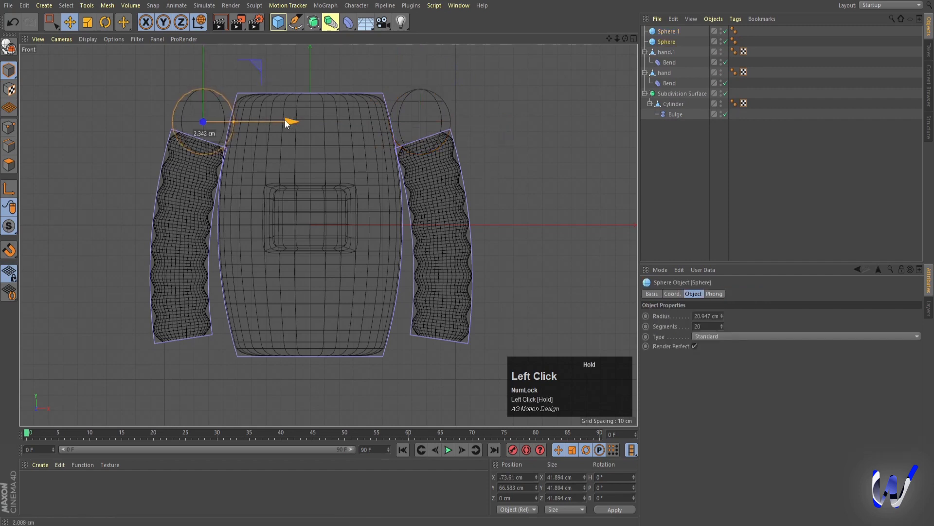
middle_click(347, 185)
middle_click(140, 133)
click(417, 131)
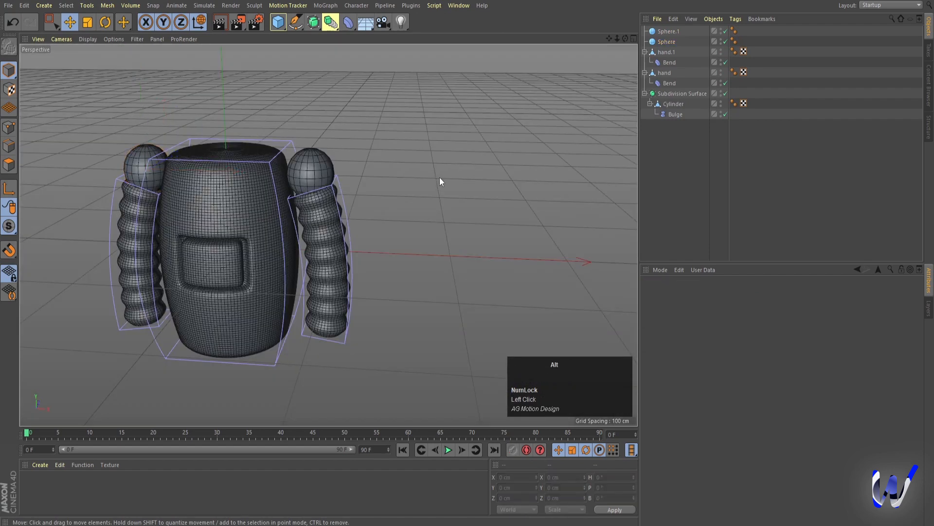
alt+drag(440, 177, 477, 156)
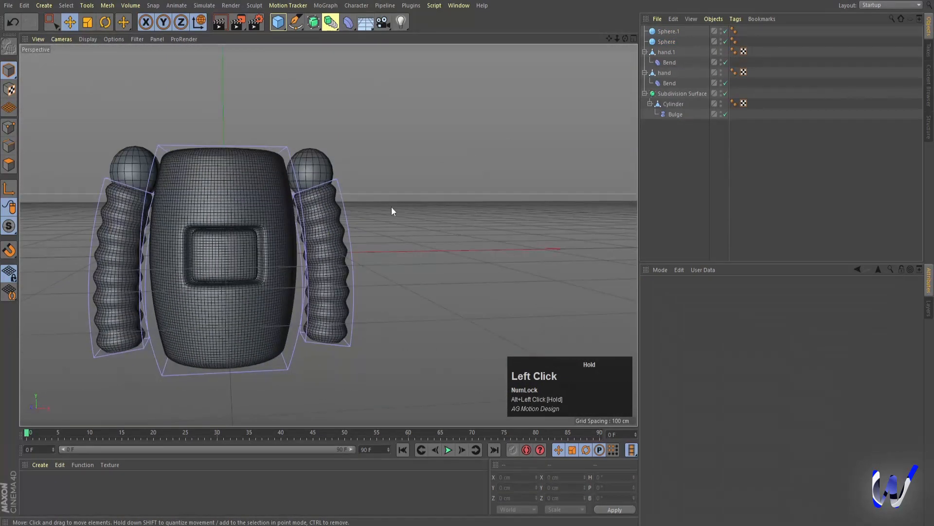
Duplicate hand.1 as the basis for a leg and delete the Bend deformer from the duplicate.
scroll(321, 272, up, 2)
click(324, 246)
alt+middle_drag(225, 221, 262, 233)
click(668, 62)
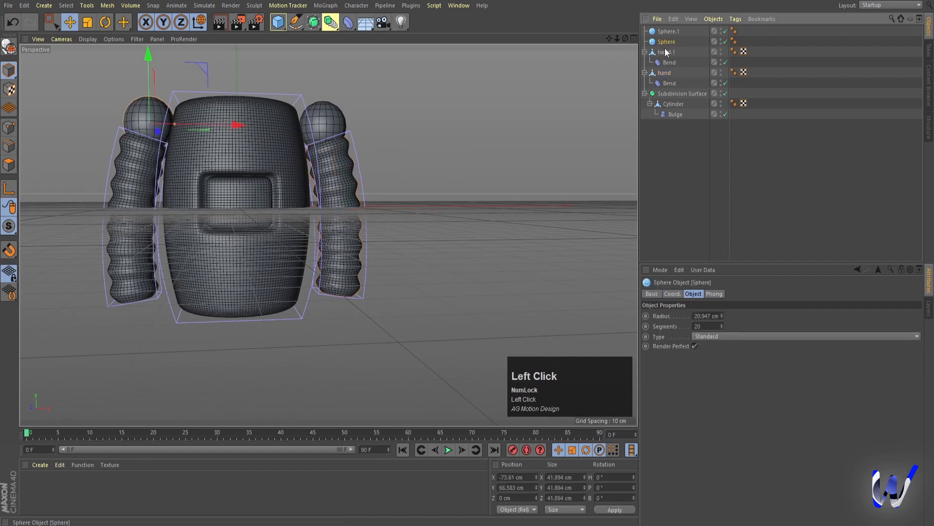
click(667, 54)
ctrl+drag(664, 54, 668, 55)
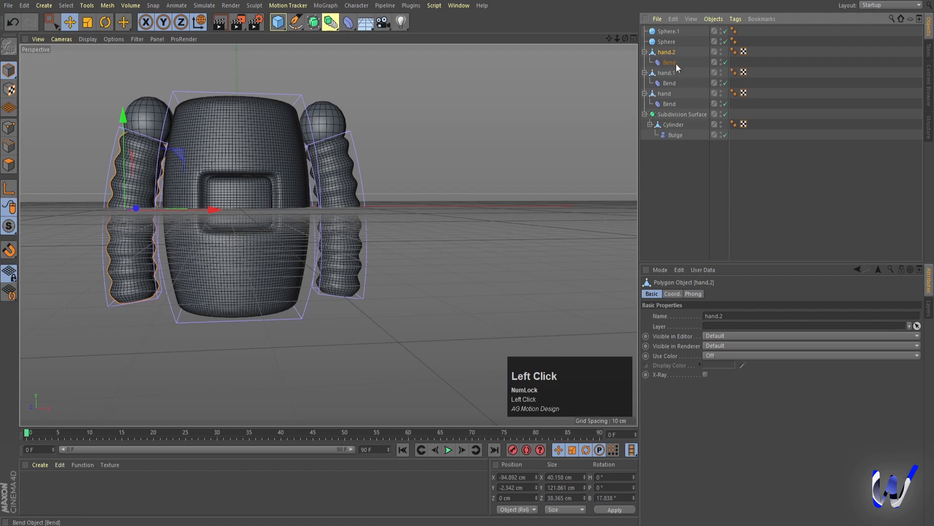
click(674, 64)
key(Delete)
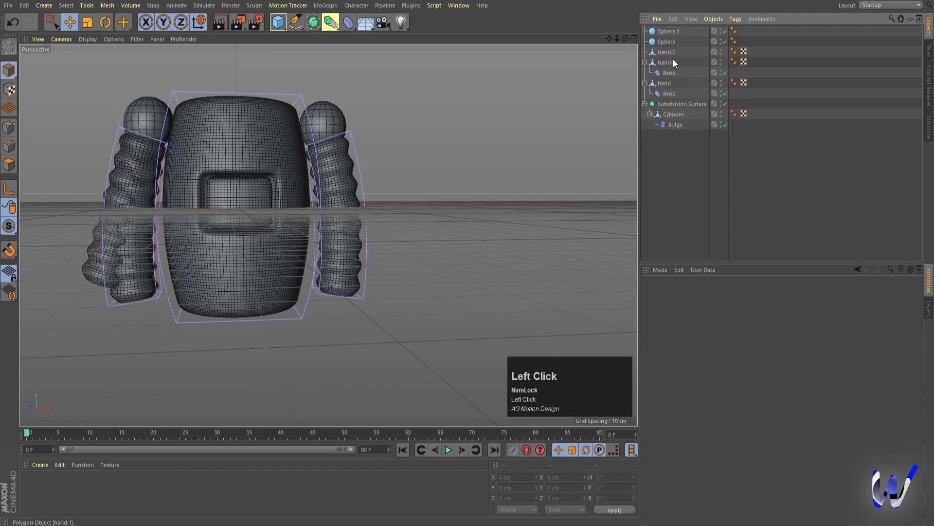
Set the new copy's bank rotation to 0° and its X scale to 1.
click(666, 52)
click(674, 294)
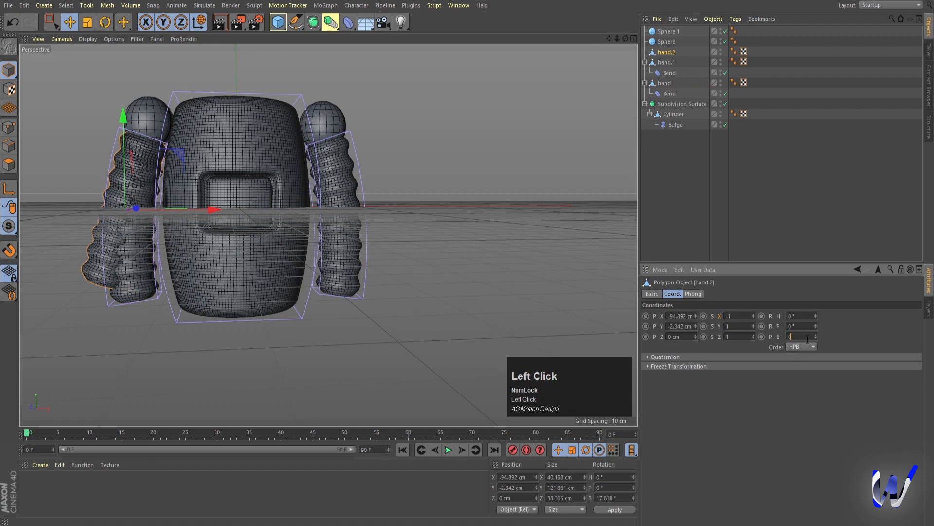
click(807, 337)
text(0)
key(Return)
click(738, 316)
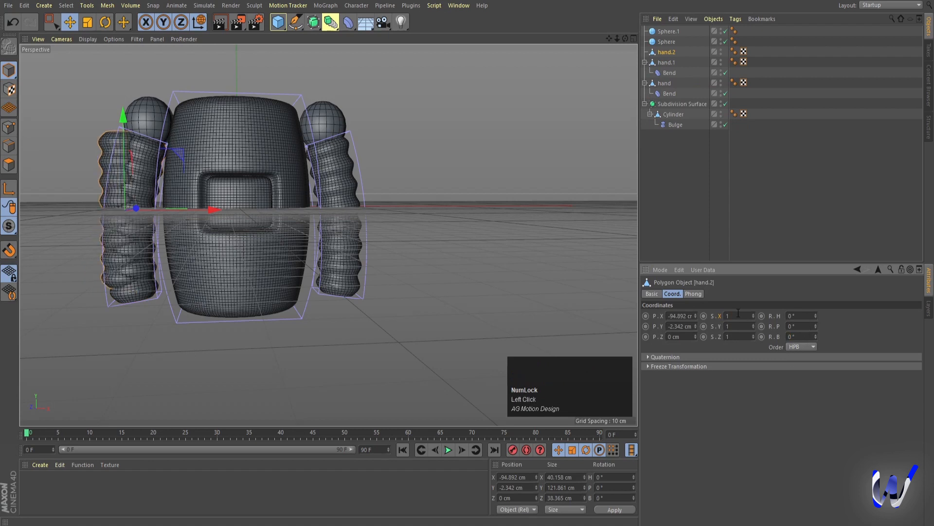
text(1)
key(Return)
In the front view, move the straight ribbed copy beneath the body as a leg, at about X -18.2 cm and Y -144.4 cm.
middle_click(296, 218)
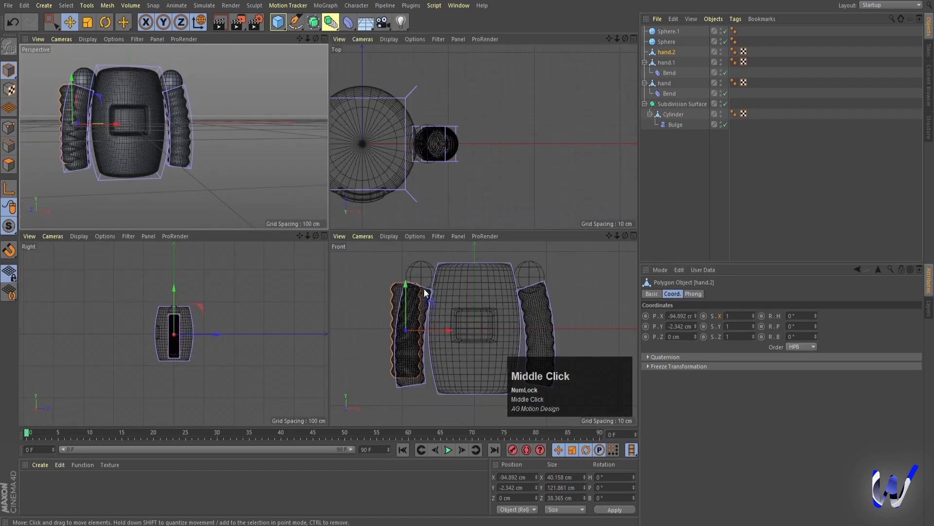
middle_click(424, 291)
scroll(261, 220, down, 3)
drag(256, 191, 320, 323)
middle_drag(332, 326, 314, 243)
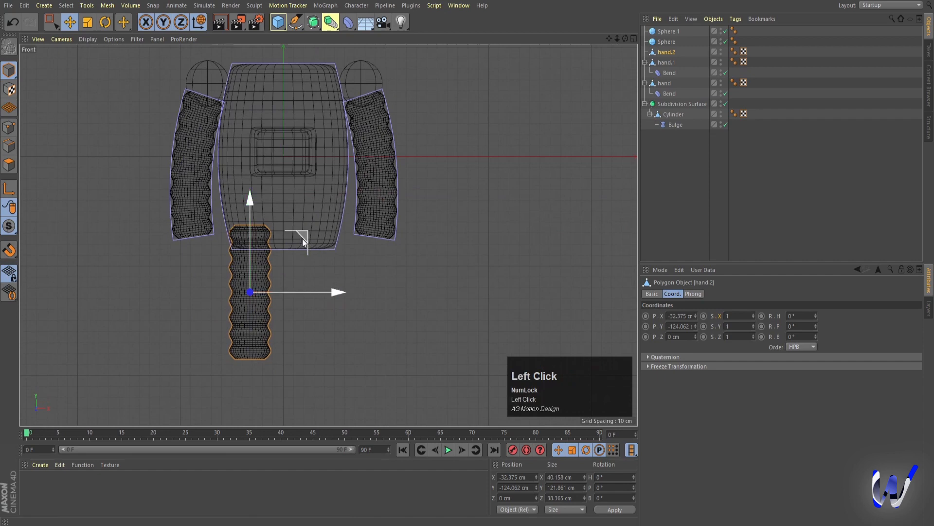
drag(302, 239, 317, 260)
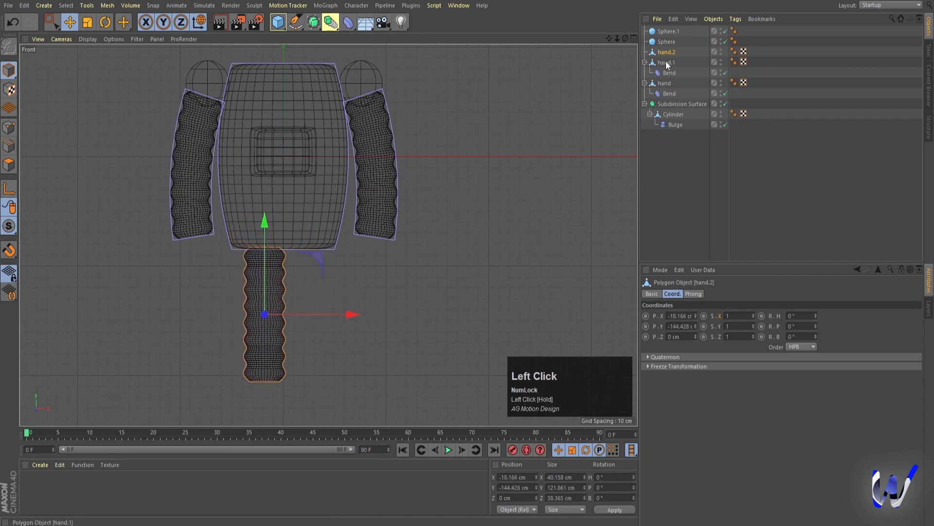
Duplicate the leg sideways and space the two legs evenly beneath the body.
mouse_move(354, 314)
ctrl+mouse_down()
mouse_move(399, 315)
mouse_move(366, 312)
ctrl+mouse_up()
shift+click(255, 310)
middle_click(471, 304)
middle_click(189, 161)
click(467, 212)
scroll(466, 212, down, 2)
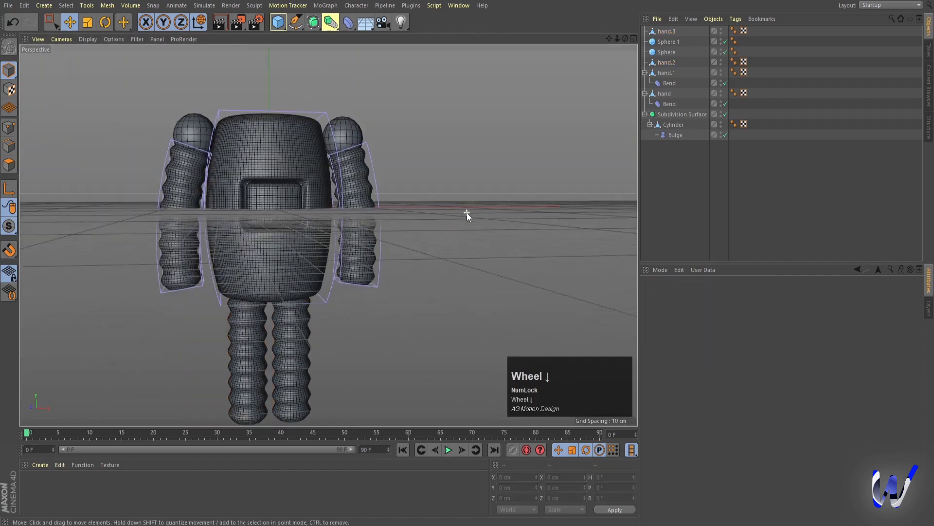
scroll(467, 217, down, 3)
Add another sphere primitive and shrink it to a radius of about 17.5 cm.
alt+drag(475, 157, 465, 174)
drag(277, 20, 463, 57)
drag(411, 209, 365, 200)
middle_click(422, 259)
middle_click(411, 258)
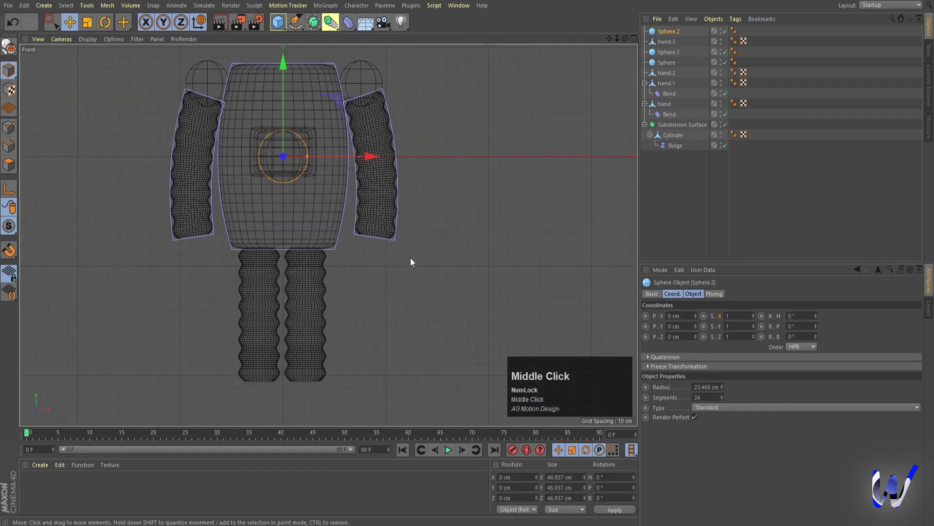
drag(308, 155, 301, 153)
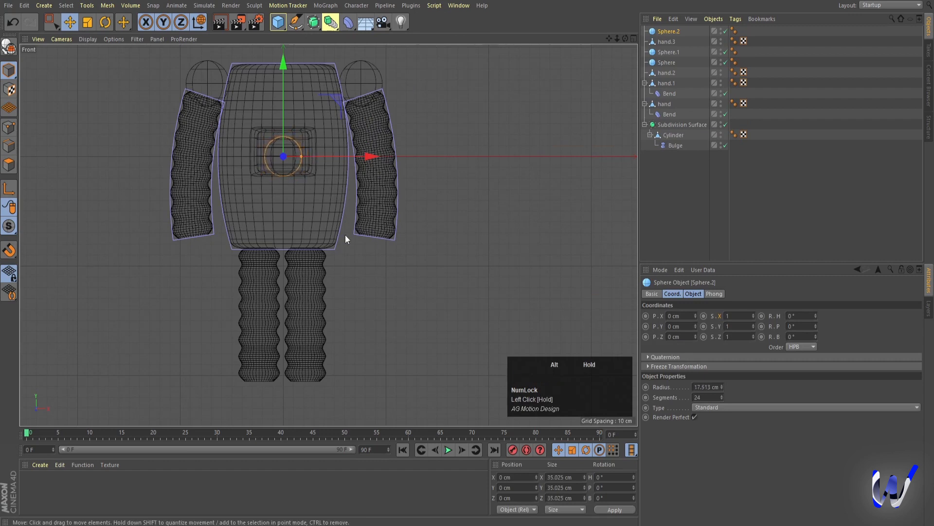
Place the sphere under one leg at about X -23.7 cm, Y -216.4 cm, and duplicate it under the other leg at about X 21.8 cm.
alt+middle_drag(342, 209, 310, 180)
drag(309, 77, 282, 307)
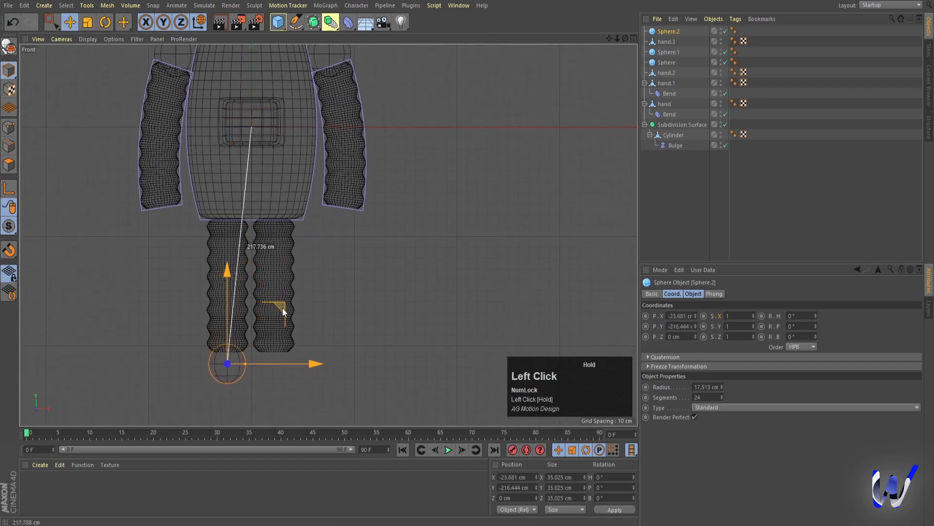
ctrl+drag(312, 361, 361, 362)
middle_click(418, 226)
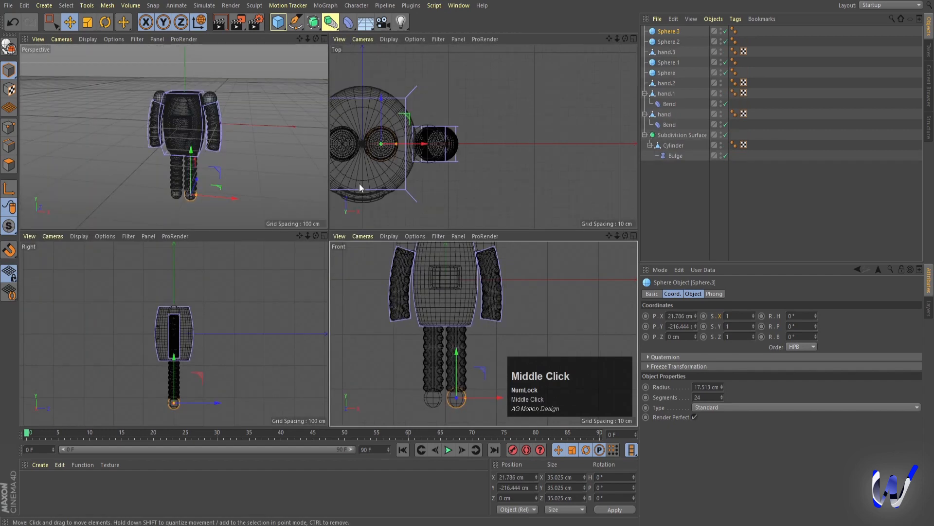
middle_click(292, 185)
click(451, 305)
alt+drag(450, 304, 472, 327)
scroll(417, 92, up, 2)
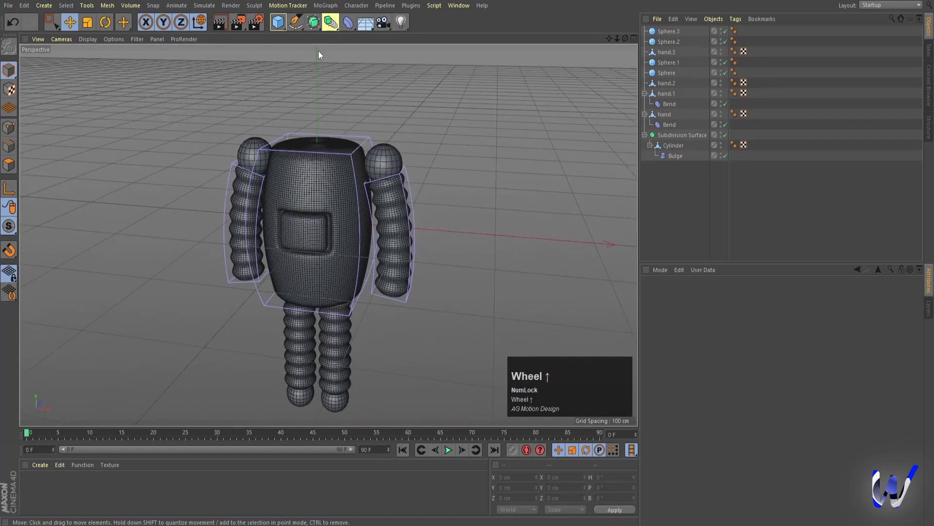
Add a cylinder primitive, flatten it to about 18 cm high and raise it to the top of the body at about Y 78 cm.
click(278, 21)
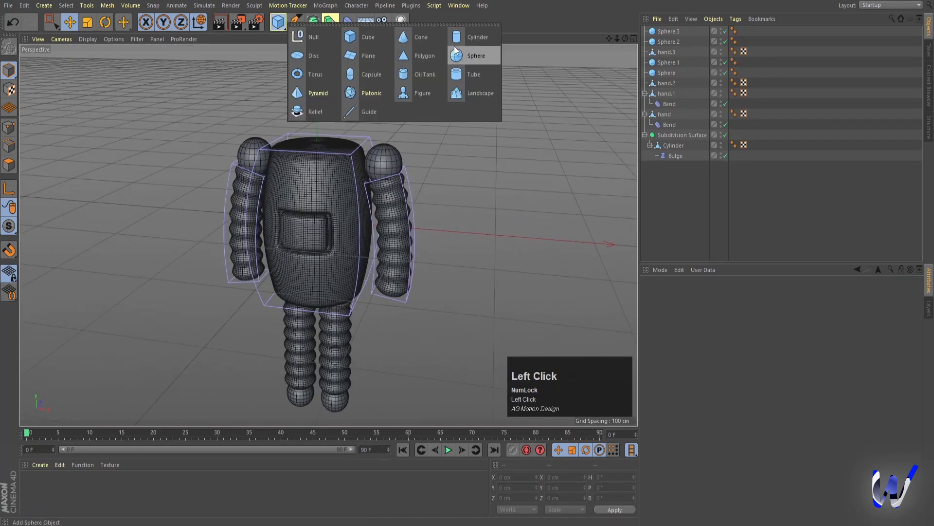
click(461, 42)
drag(325, 135, 336, 212)
drag(322, 125, 312, 57)
scroll(311, 56, up, 5)
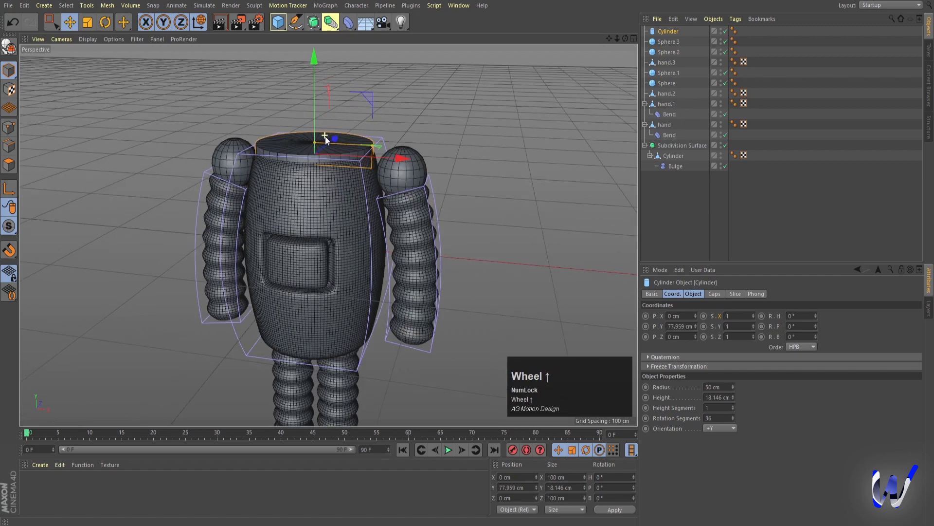
Set the top cylinder's radius to 43 cm, increase its height to about 22 cm and raise it to about Y 82.7 cm.
click(701, 295)
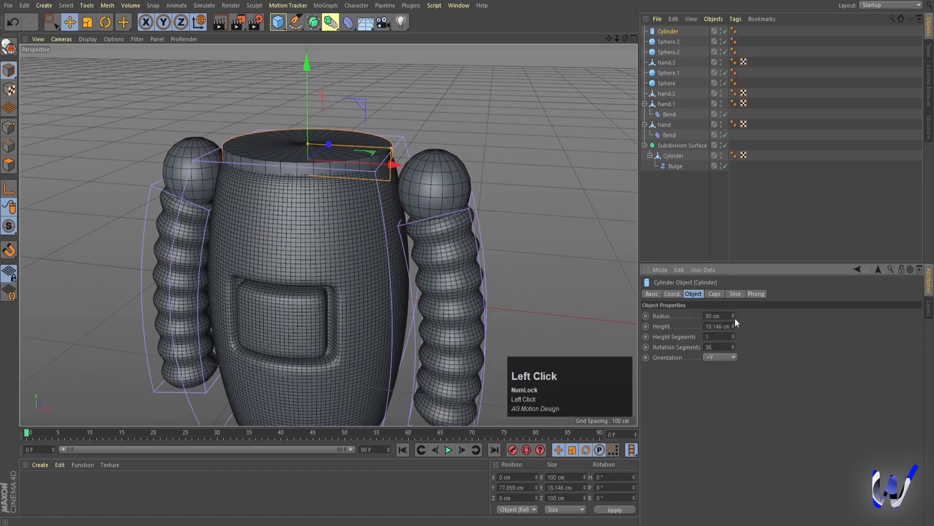
drag(732, 316, 733, 323)
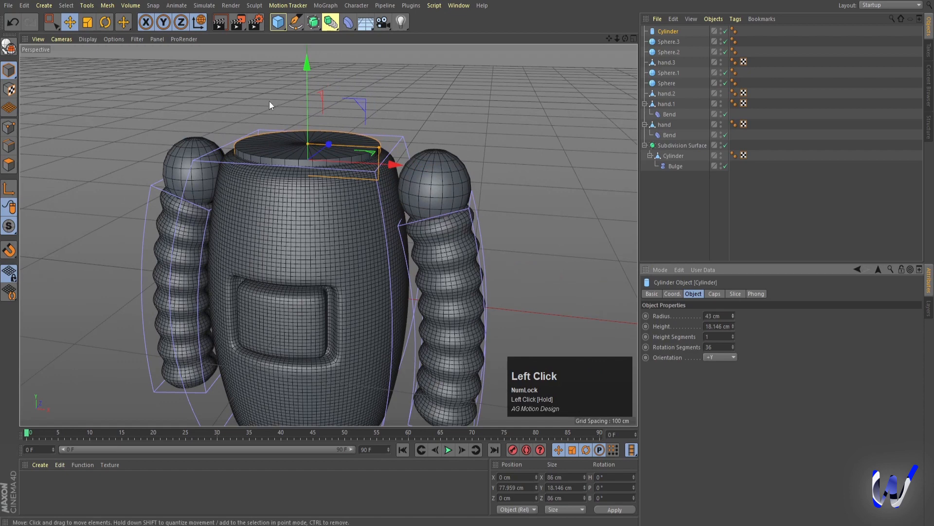
drag(304, 63, 300, 48)
drag(307, 133, 305, 125)
drag(306, 55, 306, 57)
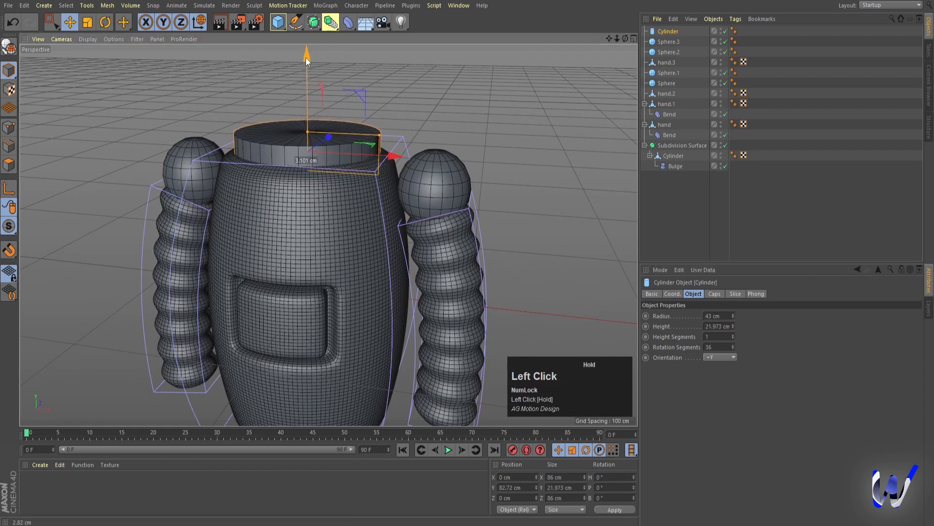
Enable the fillet on the top cylinder's caps and move the cylinder up to about Y 89.4 cm.
click(714, 294)
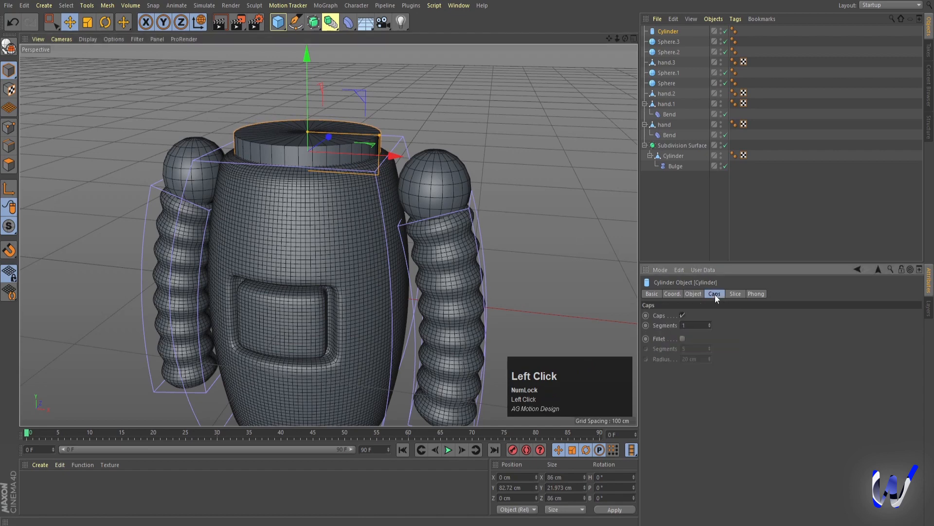
click(683, 337)
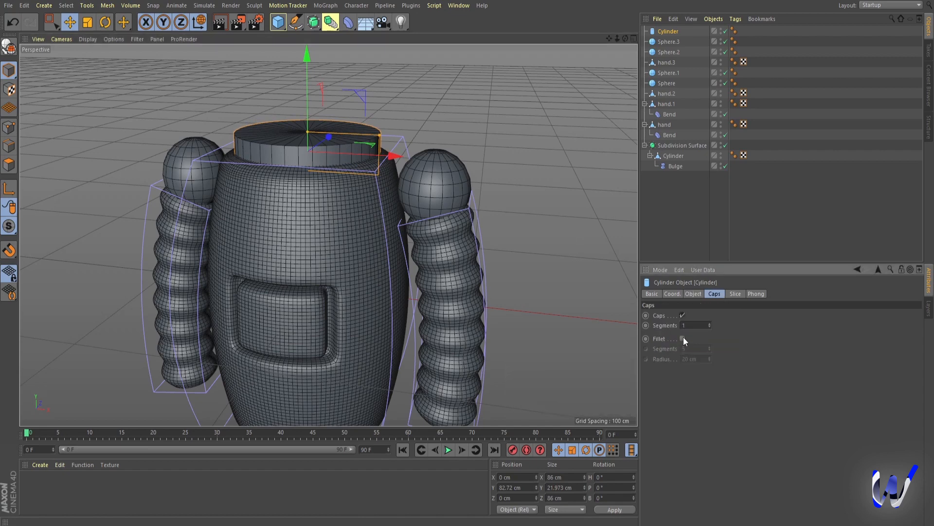
click(683, 338)
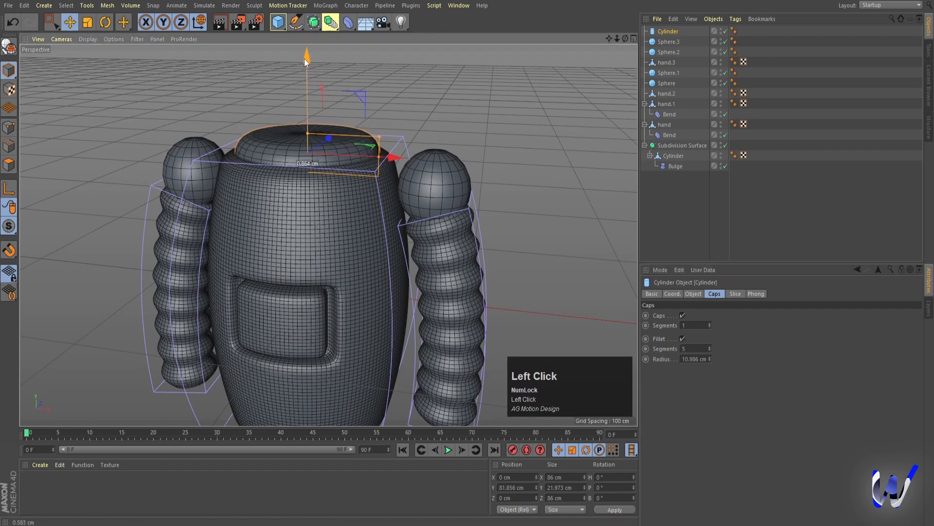
mouse_move(304, 59)
mouse_down()
mouse_move(302, 41)
mouse_move(305, 62)
mouse_up()
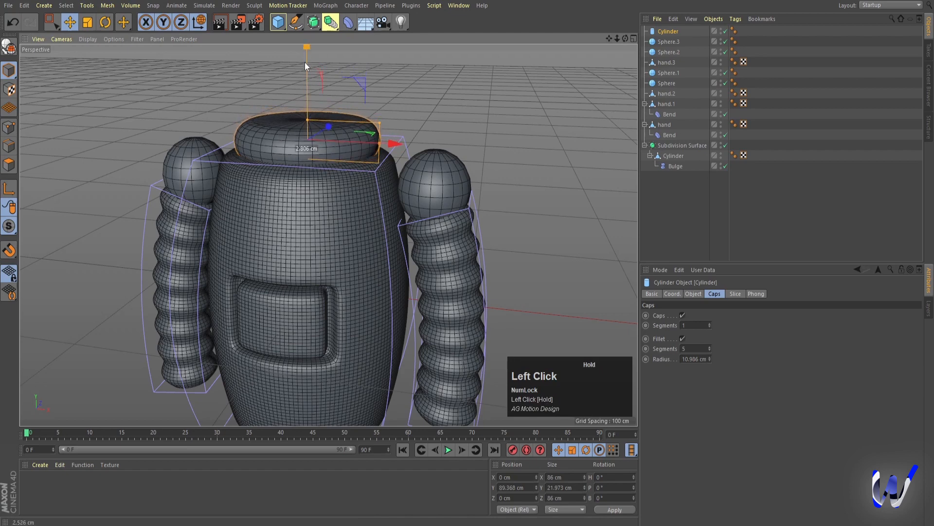
Set the cylinder's fillet segments to 6 and lower the cylinder so that it sits partly sunk into the body's top.
click(710, 350)
click(709, 350)
click(710, 350)
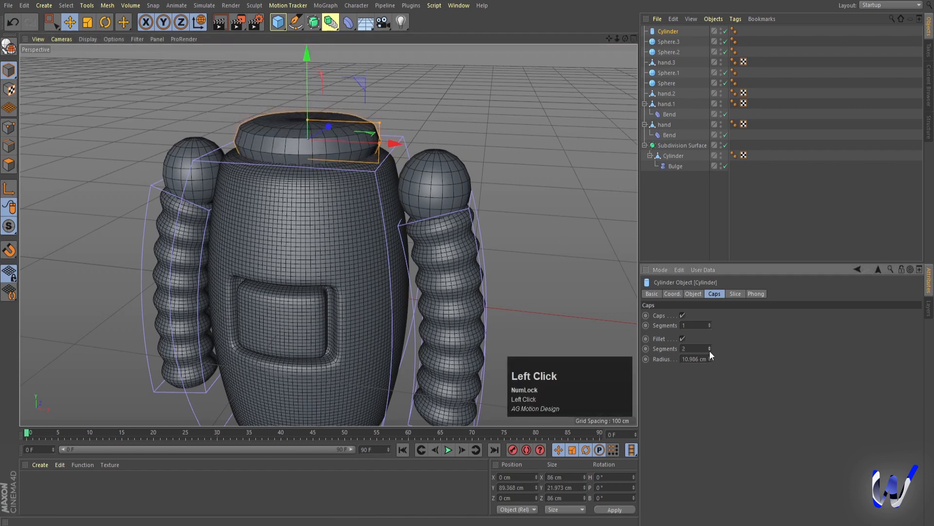
click(710, 346)
click(710, 346)
click(710, 346)
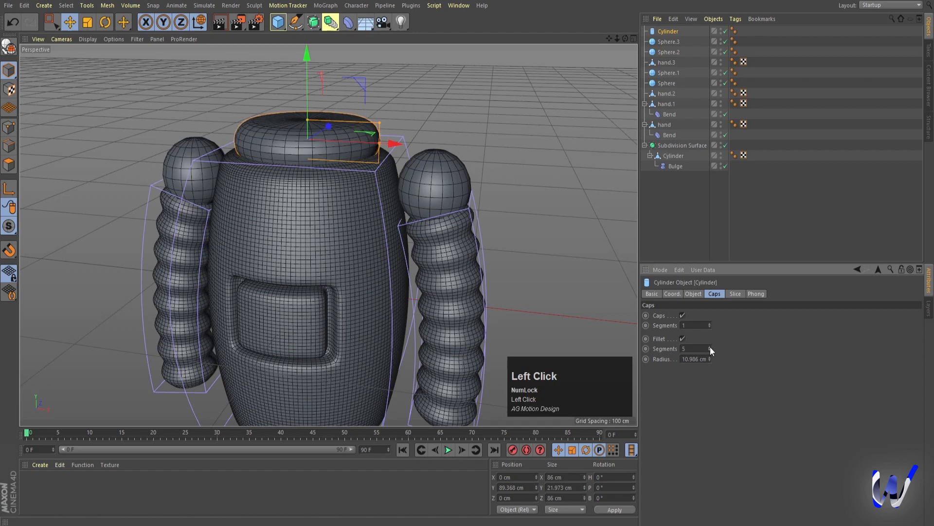
key(Return)
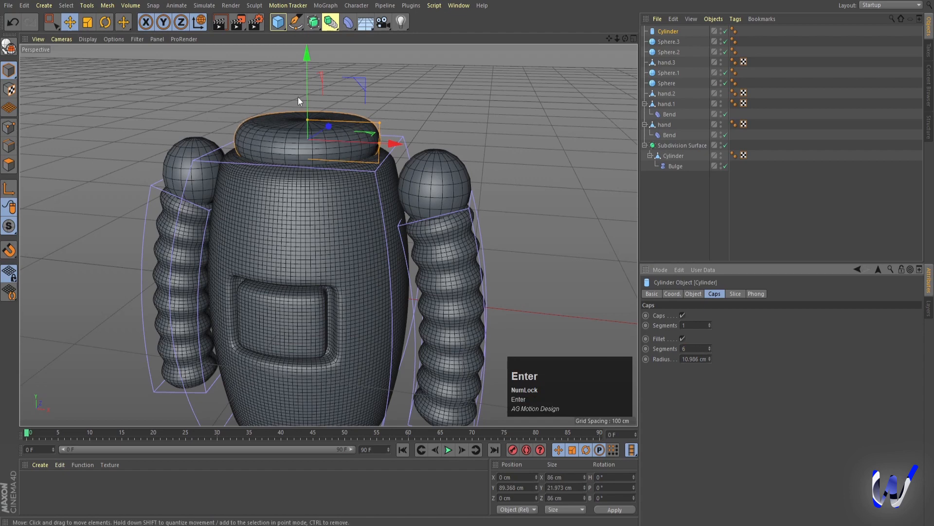
drag(305, 56, 305, 69)
click(367, 71)
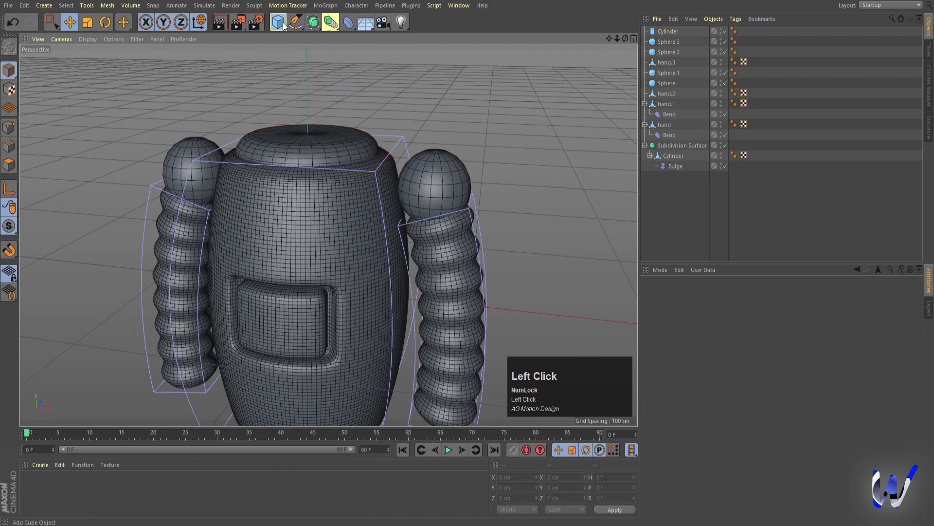
Add a sphere primitive for the head and raise it to about Y 93 cm.
drag(284, 25, 473, 59)
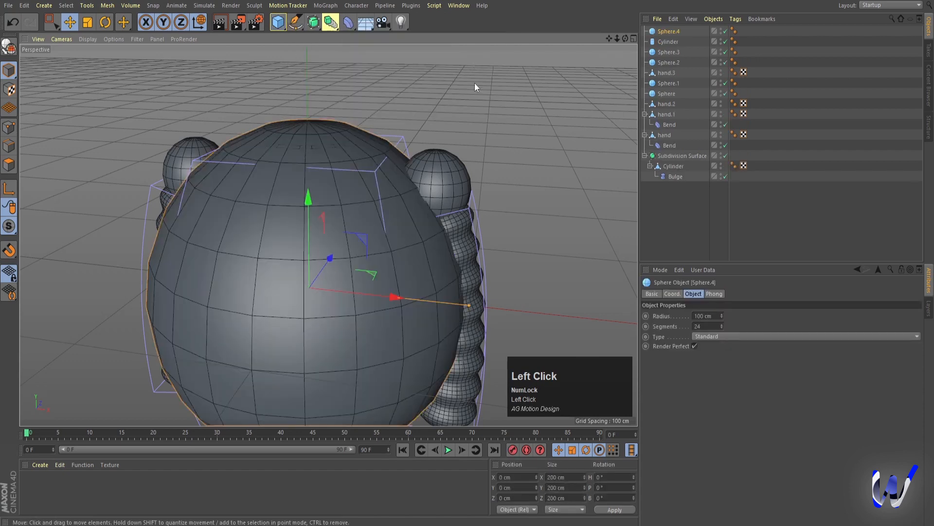
drag(313, 202, 314, 56)
scroll(337, 263, down, 4)
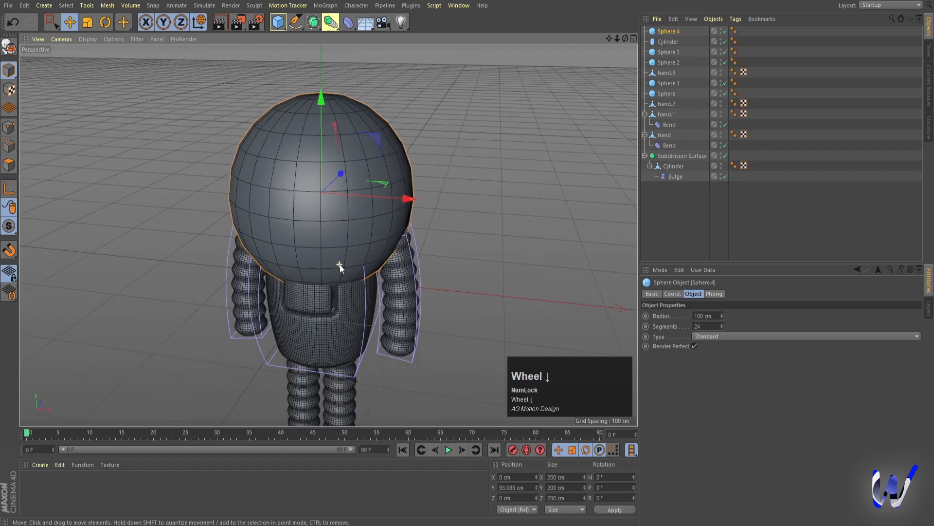
Set the head sphere's segments to 36 and convert it to an editable polygon object.
click(714, 326)
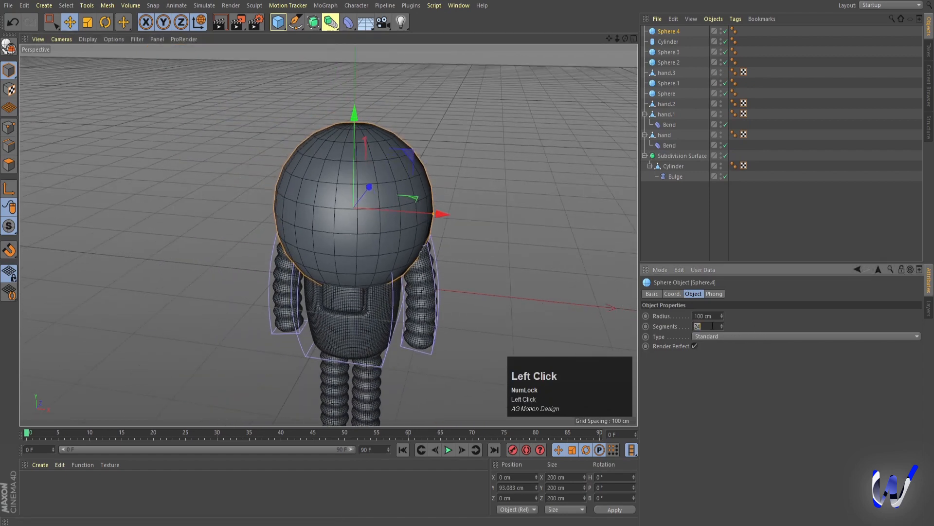
text(36)
key(Return)
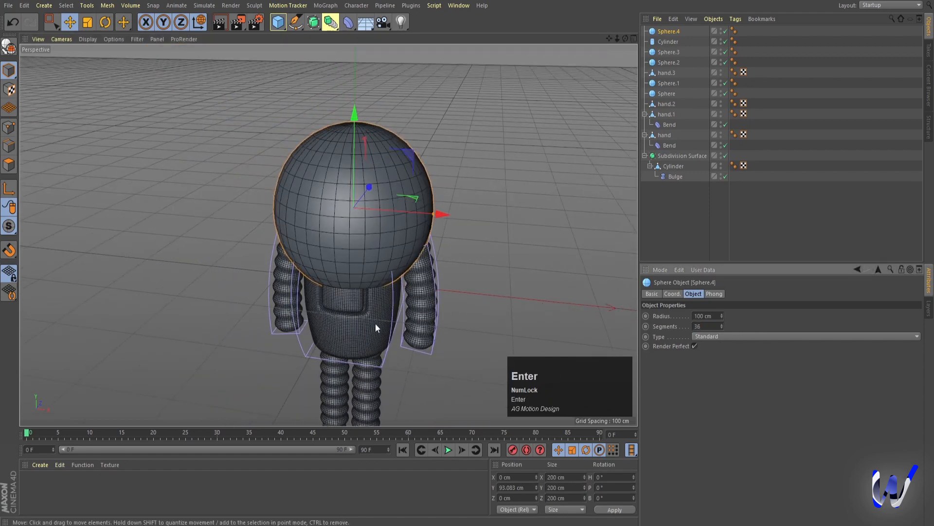
key(c)
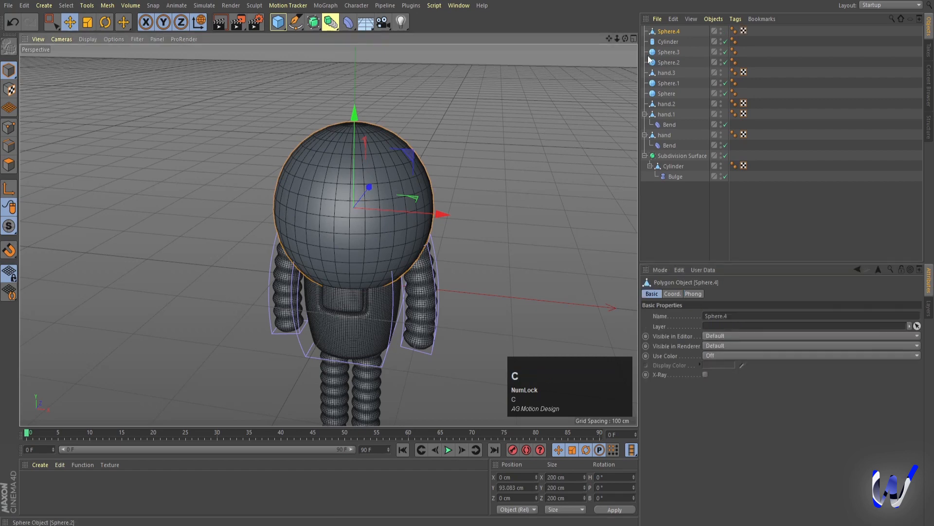
In the front view, select the polygons of the head sphere's lower half, delete them, and return to object mode in perspective.
middle_click(324, 307)
middle_click(452, 305)
scroll(387, 302, down, 2)
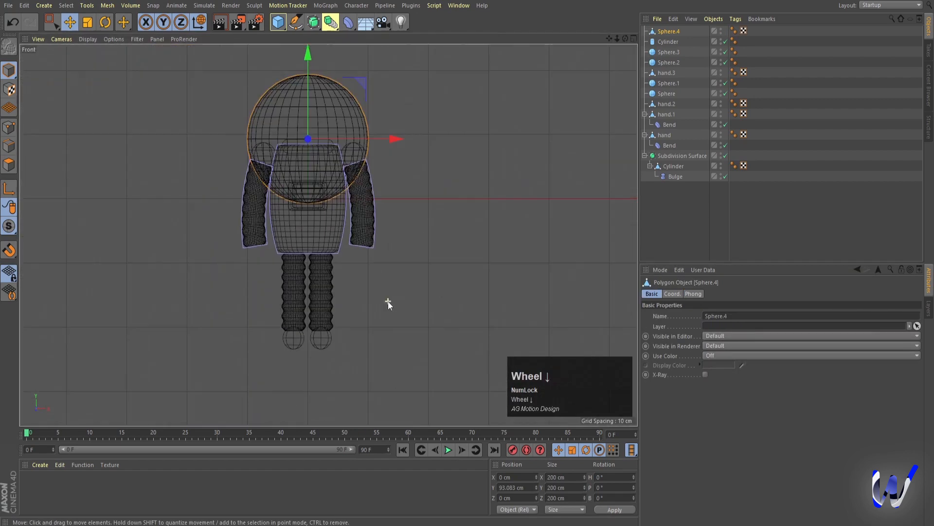
click(10, 165)
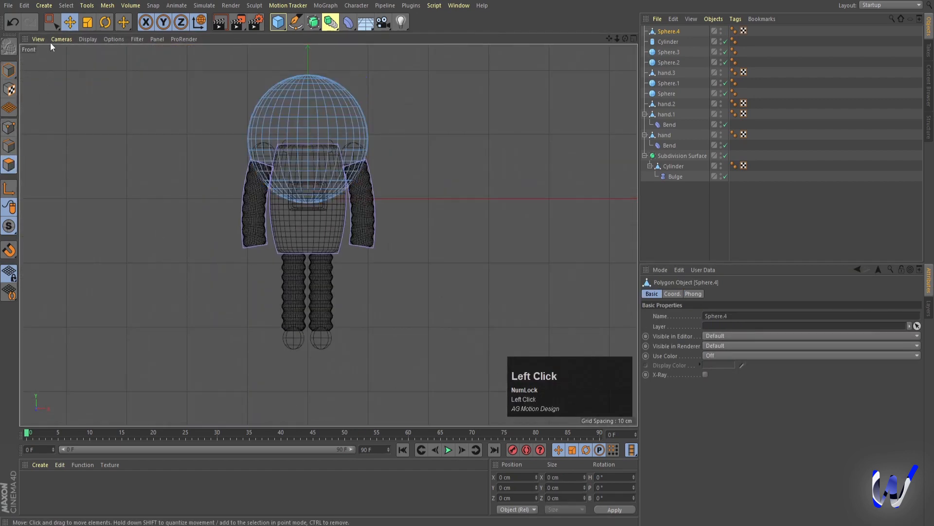
drag(52, 22, 88, 54)
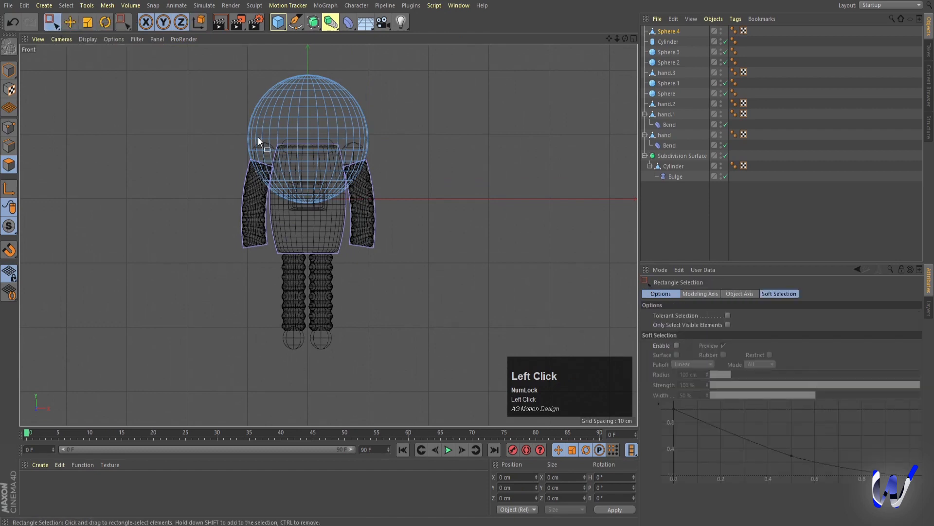
drag(238, 132, 419, 240)
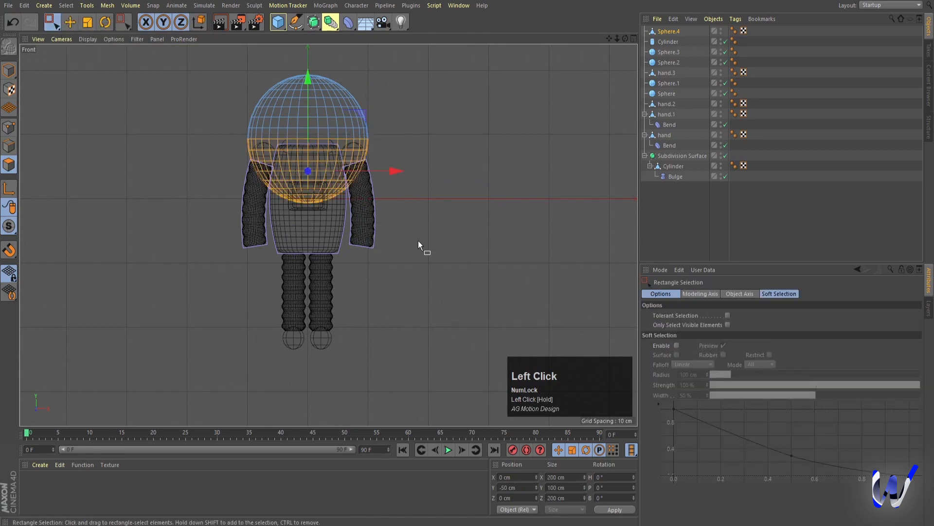
key(Delete)
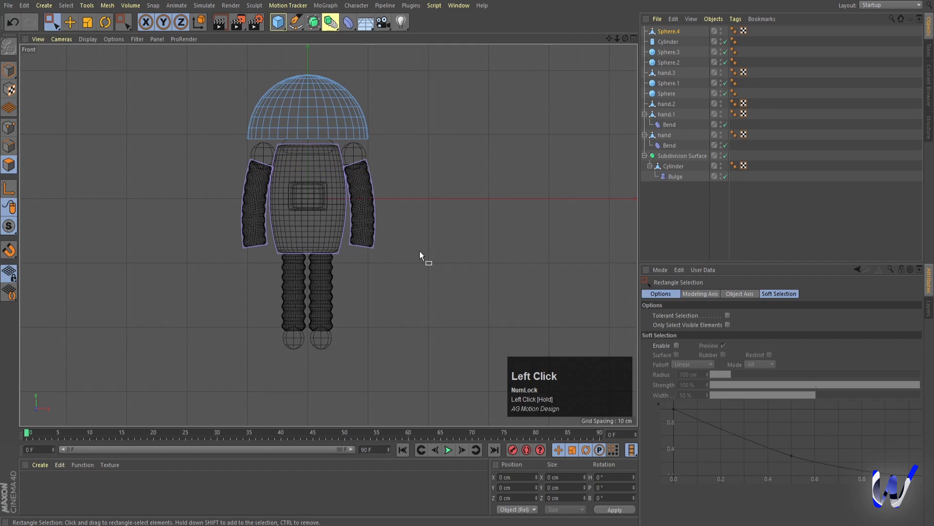
middle_click(401, 284)
middle_click(120, 124)
click(9, 70)
click(396, 171)
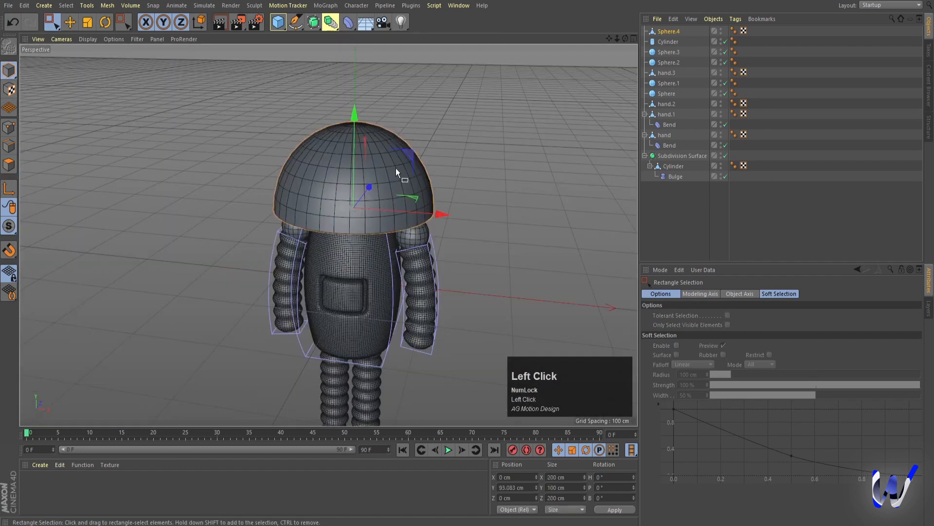
Rename the half sphere as head.
double_click(667, 31)
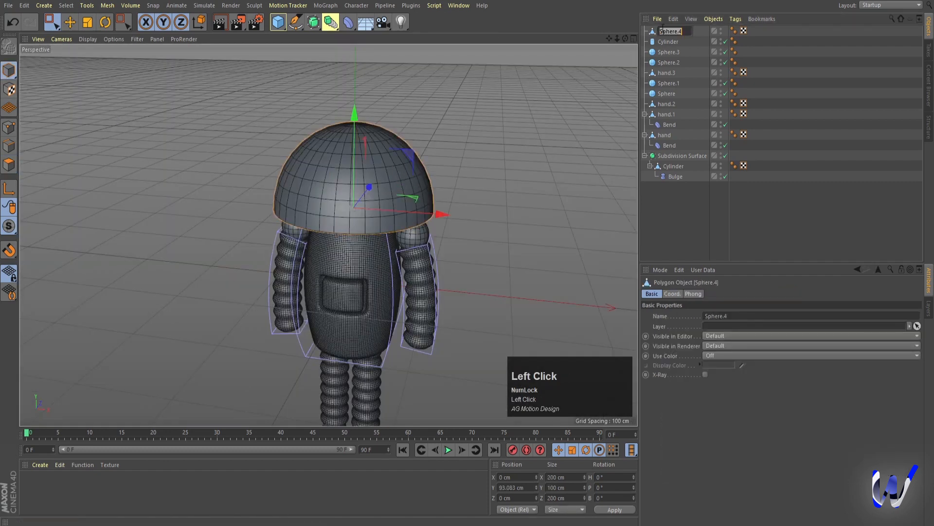
text(head)
key(Return)
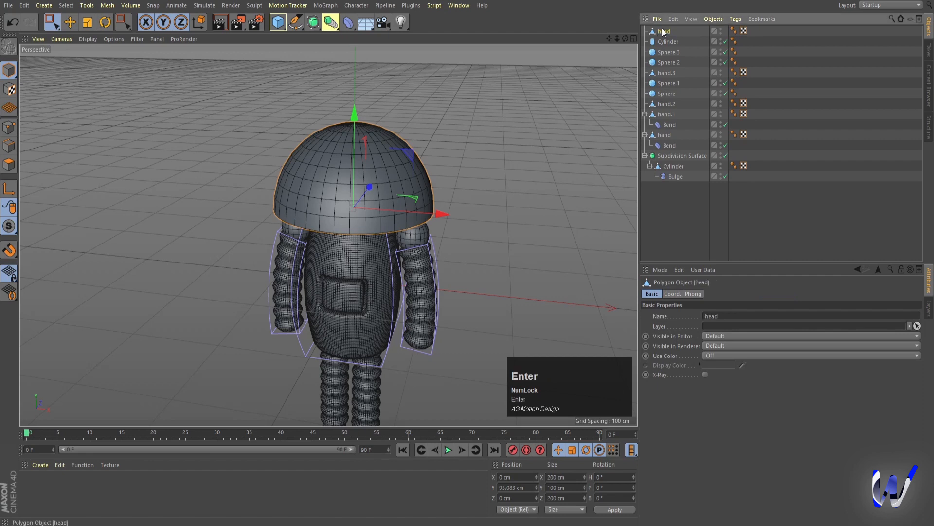
Scale the head uniformly to about 78.8 cm wide and lower it slightly onto the top cylinder.
key(t)
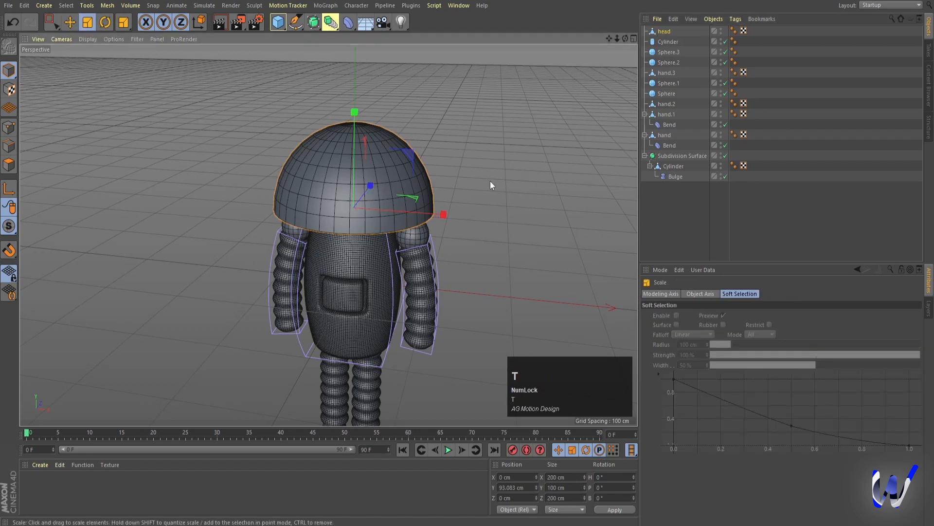
drag(553, 185, 311, 229)
mouse_move(282, 349)
alt+mouse_down()
mouse_move(282, 364)
mouse_move(292, 358)
alt+mouse_up()
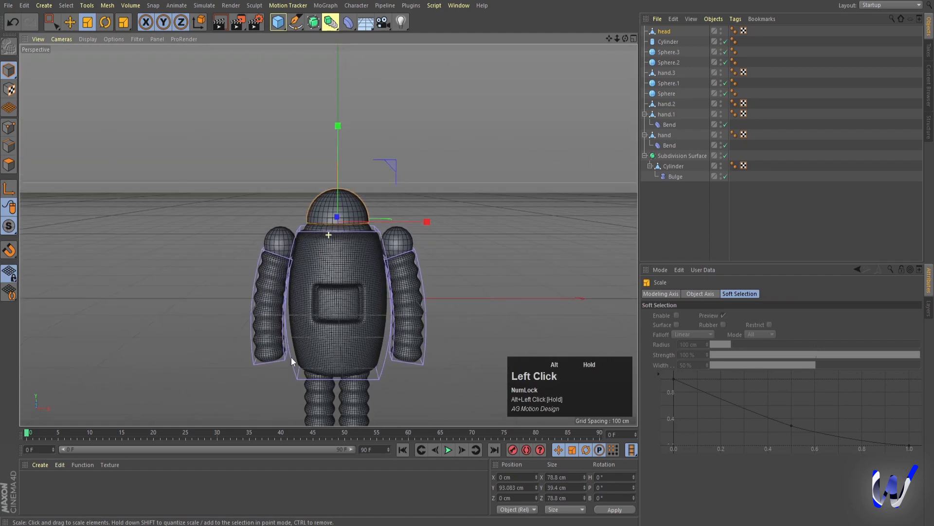
key(e)
drag(335, 128, 335, 131)
click(422, 176)
Examine how the dome head sits on the body from several angles.
scroll(432, 249, down, 2)
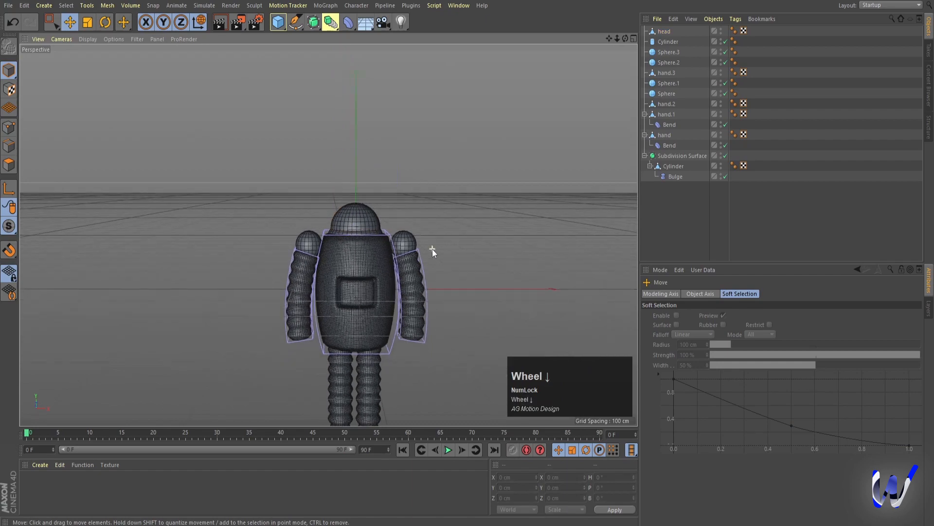
alt+drag(433, 250, 436, 307)
alt+middle_drag(436, 306, 376, 303)
alt+drag(376, 303, 419, 283)
scroll(300, 130, up, 8)
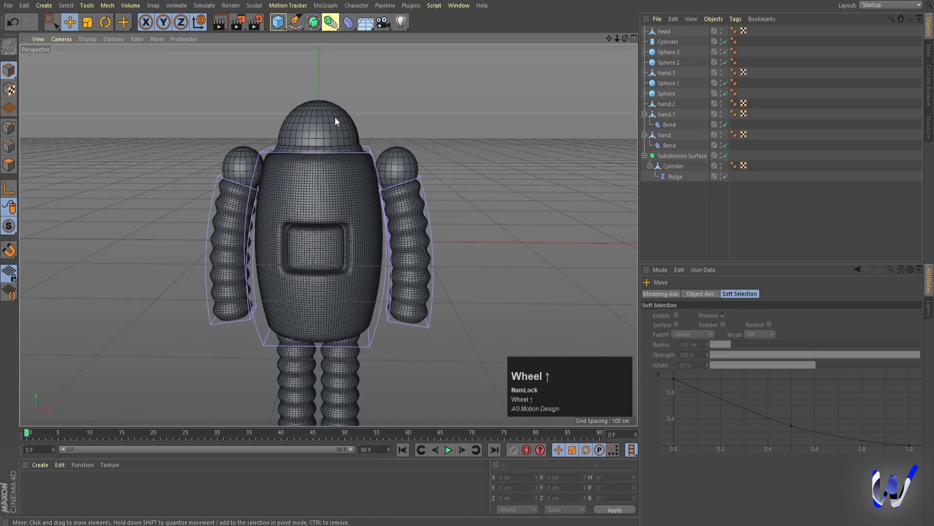
alt+drag(435, 88, 414, 169)
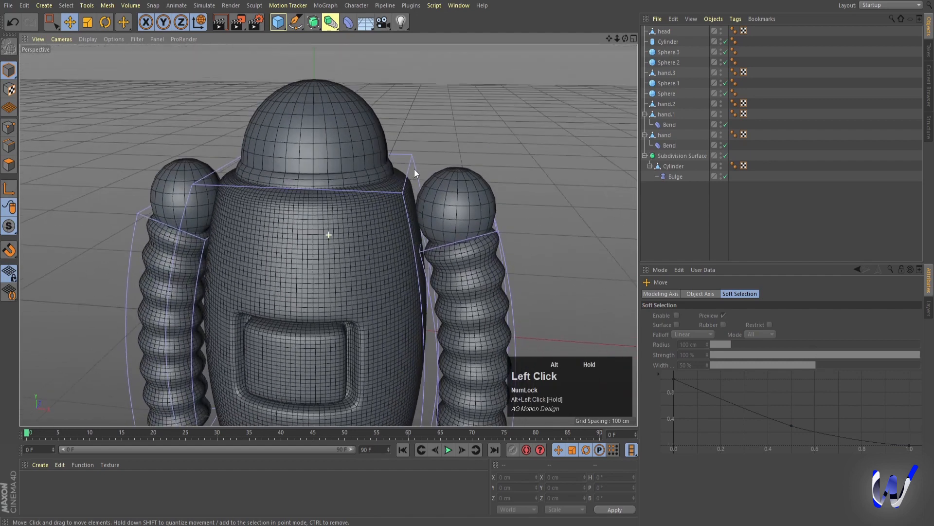
alt+middle_drag(413, 168, 396, 195)
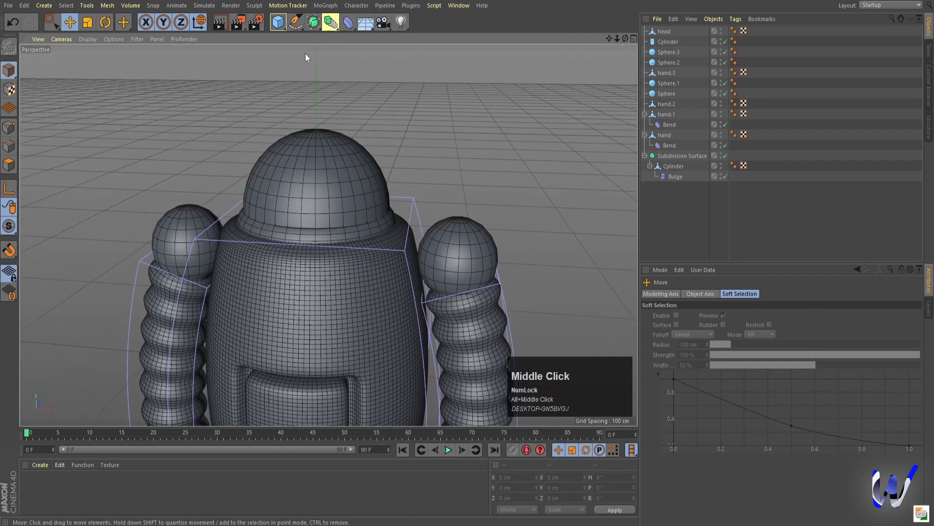
Add a cube sized 10 × 50 × 10 cm and raise it to about 132 cm in Y, onto the top of the head.
click(278, 23)
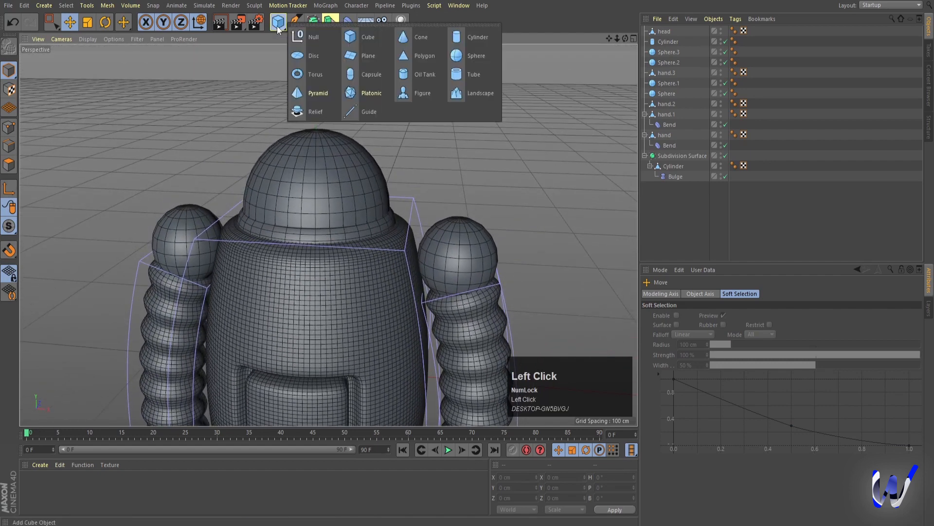
click(360, 38)
scroll(349, 212, down, 3)
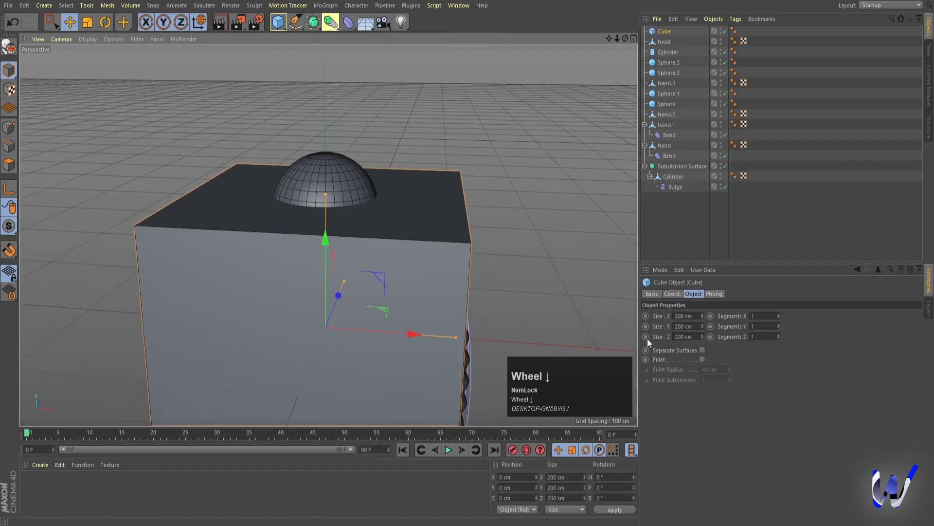
click(681, 327)
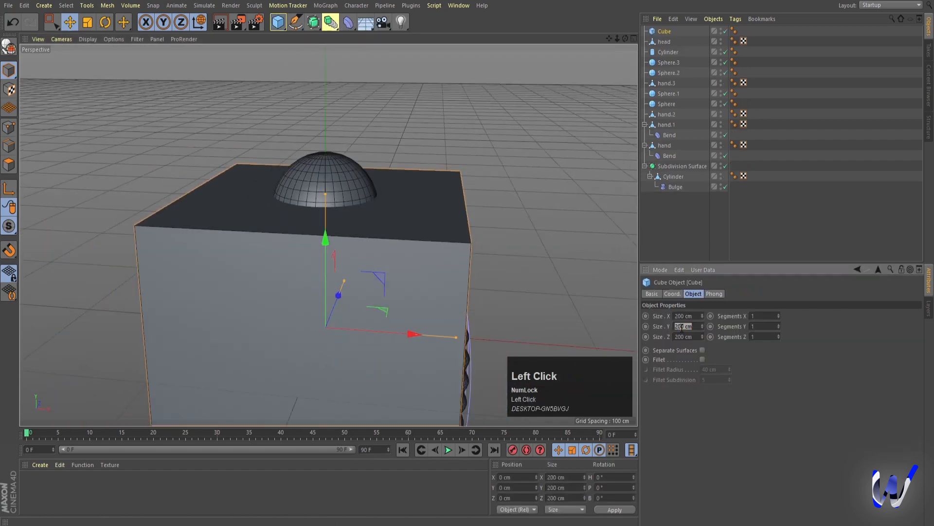
key(Return)
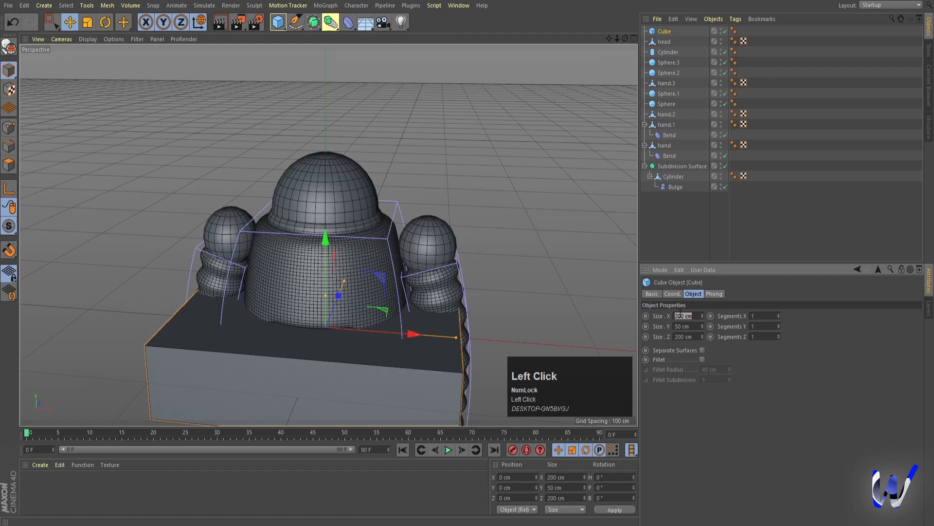
click(682, 319)
text(10)
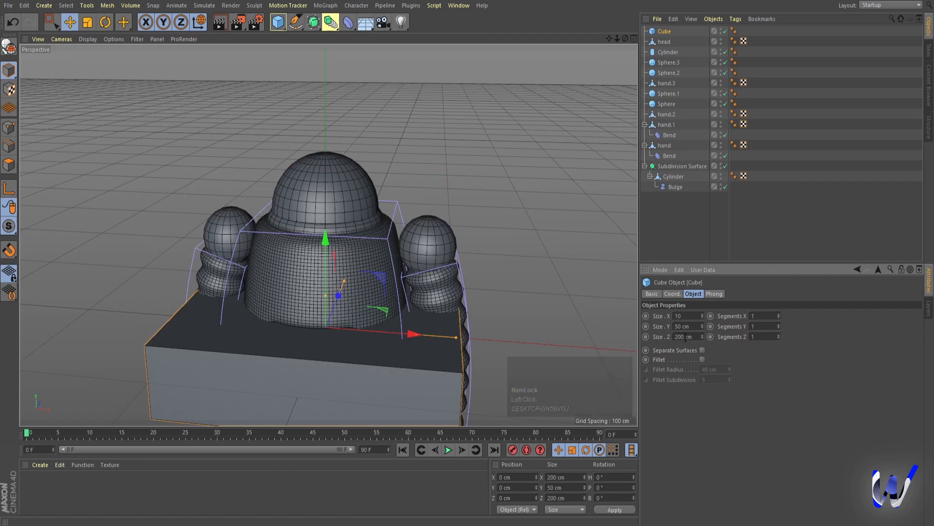
click(685, 337)
text(10)
key(Return)
drag(325, 243, 326, 64)
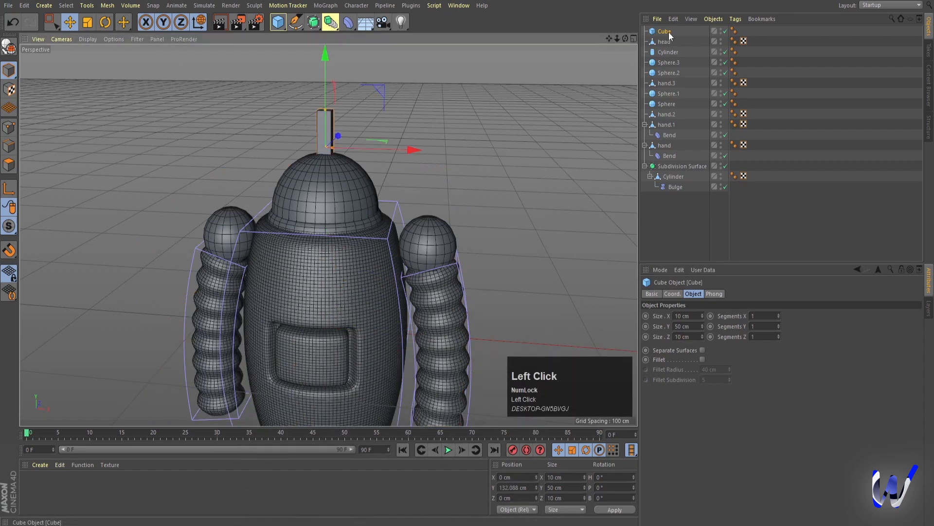
Reduce the cube's X and Z sizes to 4 cm and its Y size to 10 cm.
key(Num_Lock)
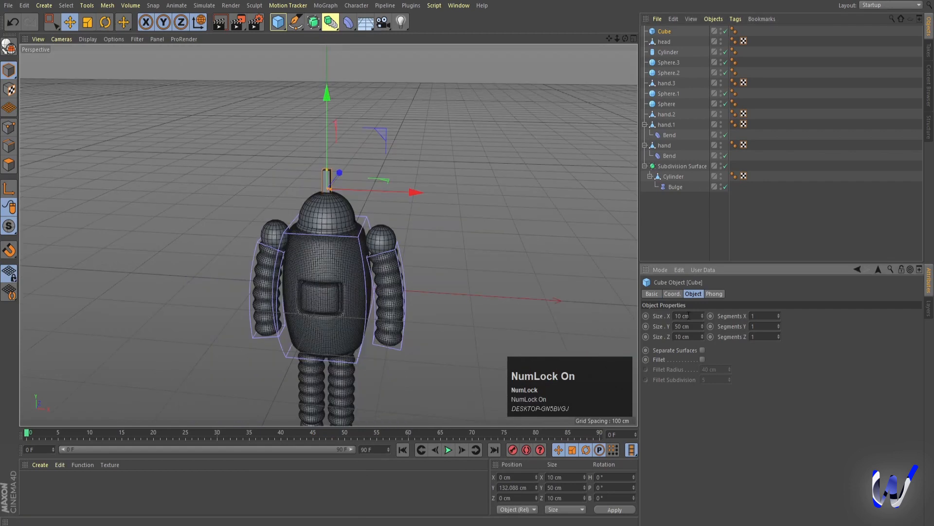
click(684, 316)
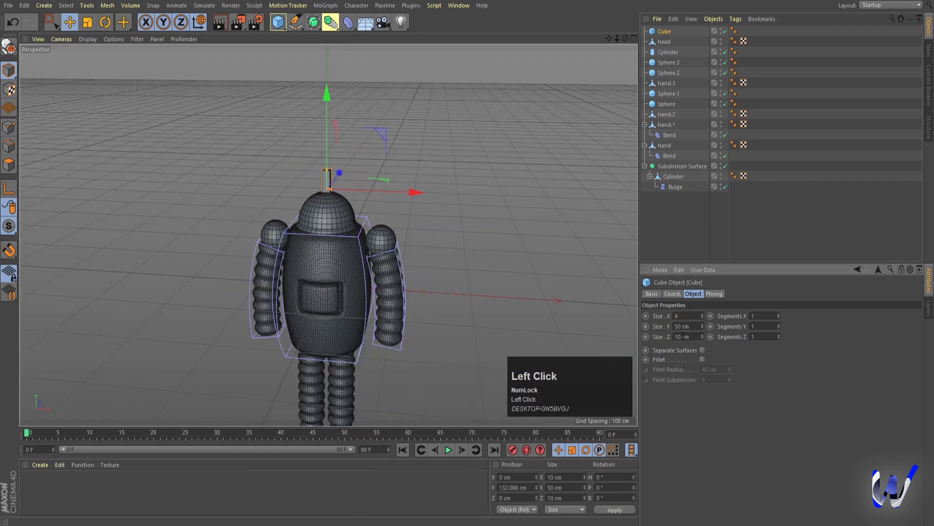
text(4)
key(Return)
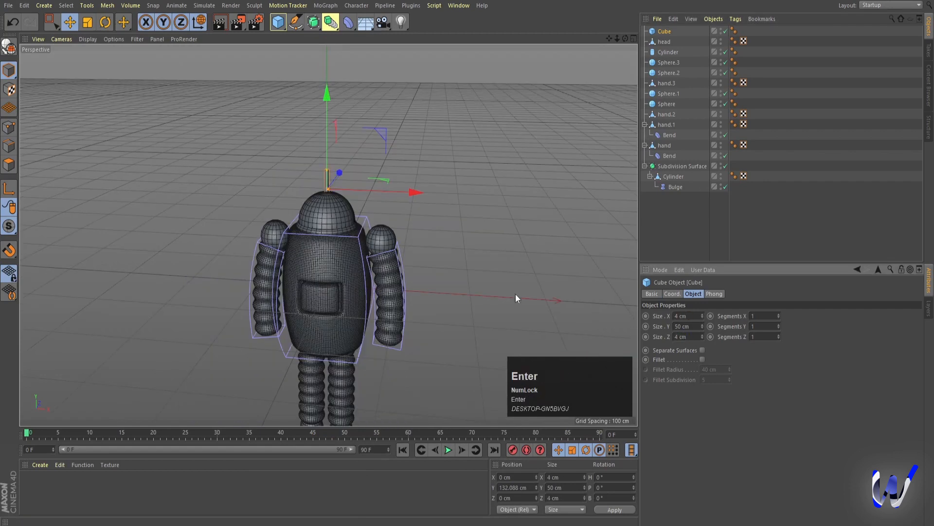
click(689, 327)
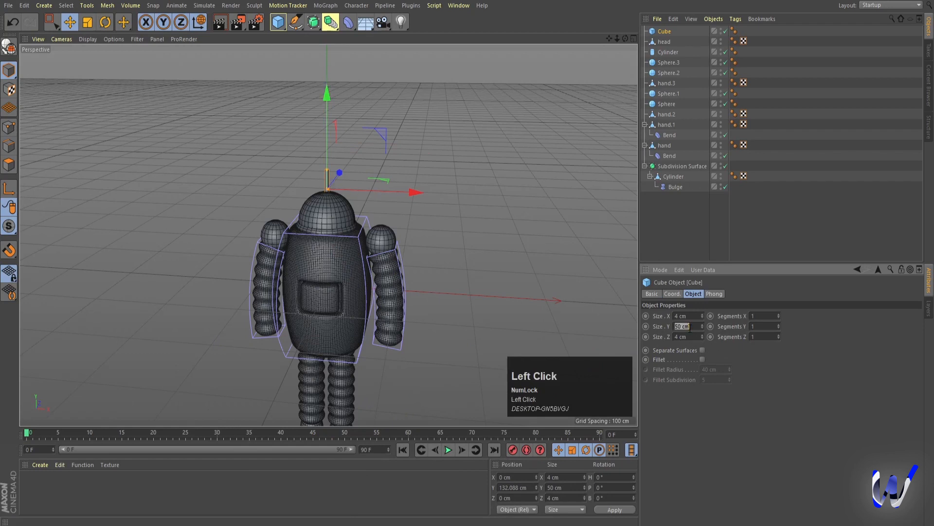
text(10)
key(Return)
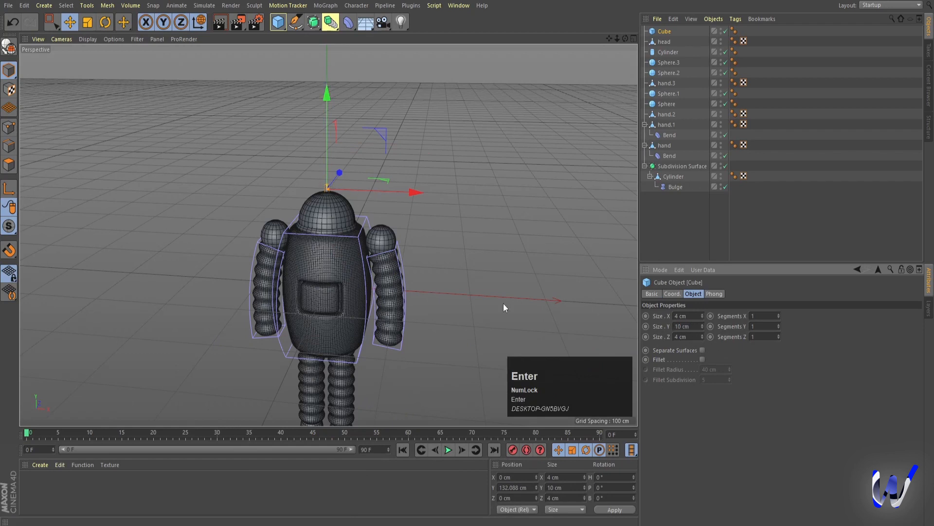
Raise the cube to about 144 cm in Y above the head and resize it to 2 × 25 × 2 cm.
drag(324, 93, 321, 84)
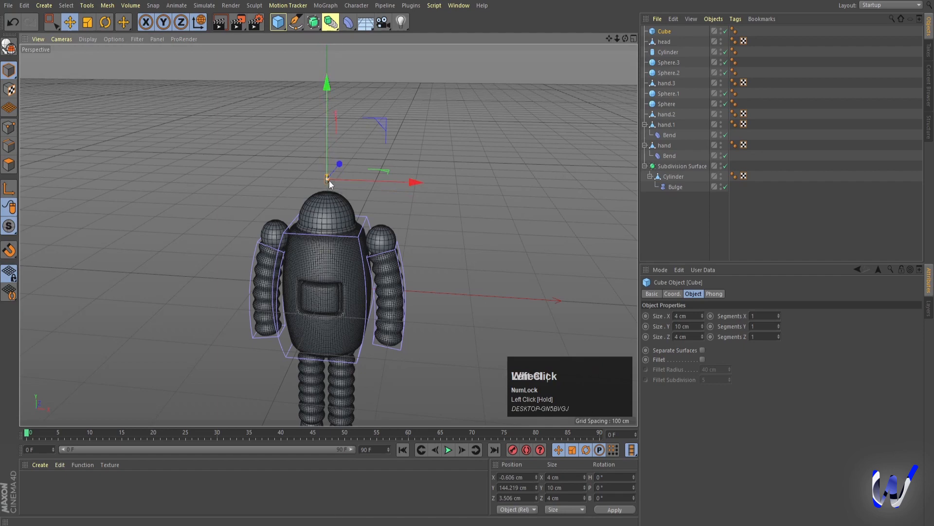
scroll(327, 175, up, 8)
drag(317, 153, 316, 126)
click(685, 328)
text(25)
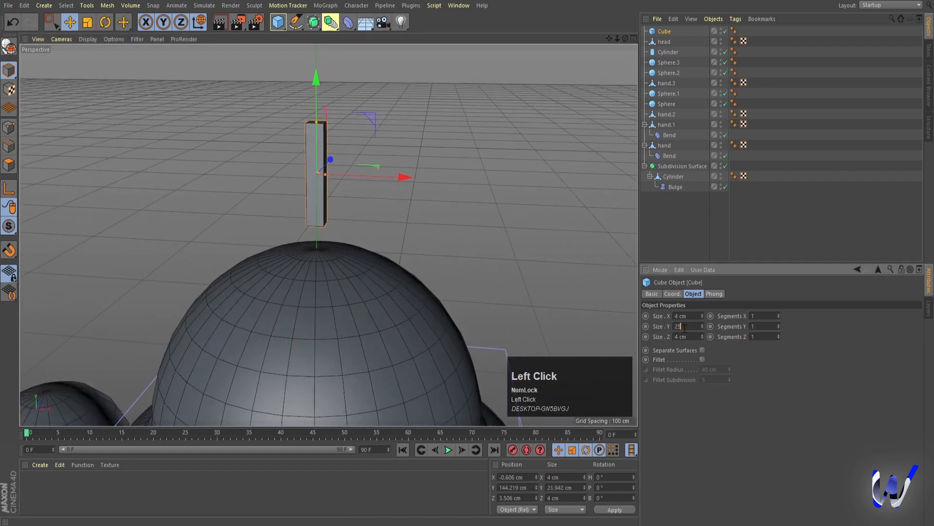
click(683, 313)
click(677, 336)
text(2)
key(Return)
click(456, 137)
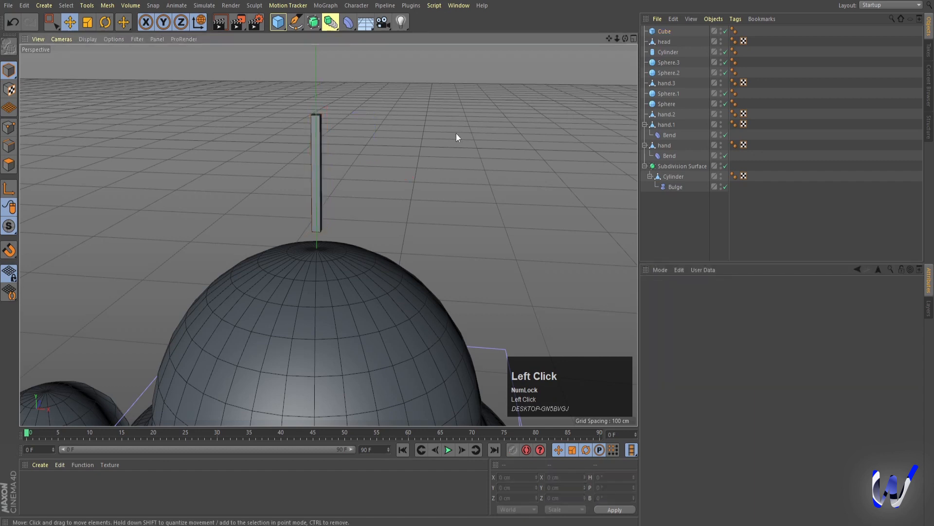
Add a sphere with a 10 cm radius and raise it to about 167 cm in Y, above the thin rod.
click(277, 25)
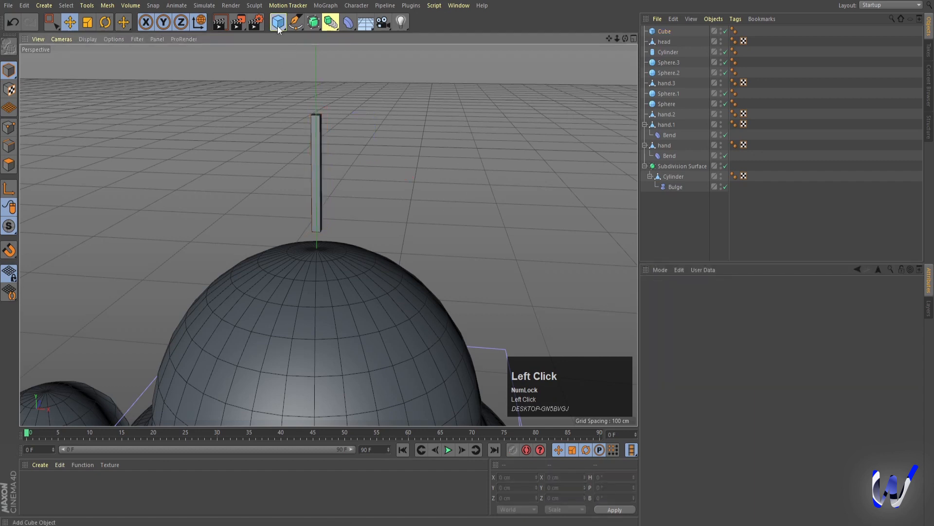
click(476, 55)
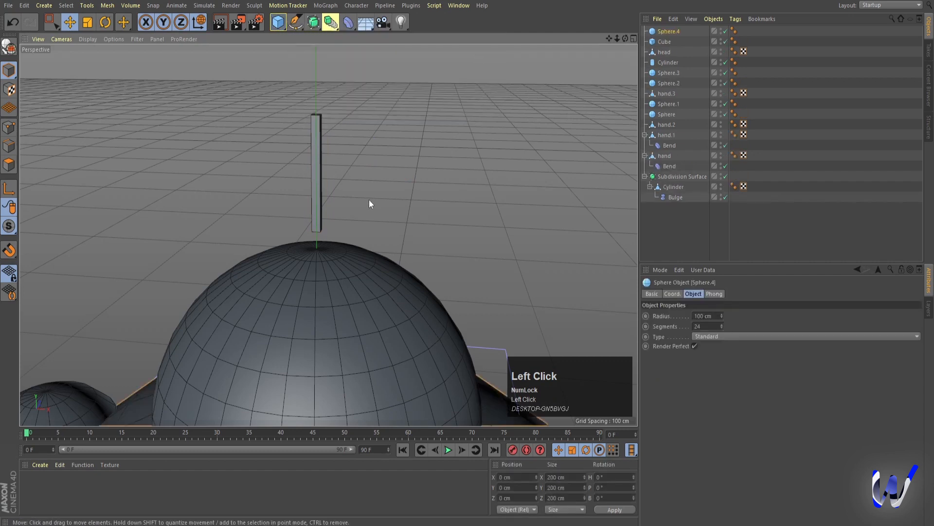
scroll(372, 205, down, 5)
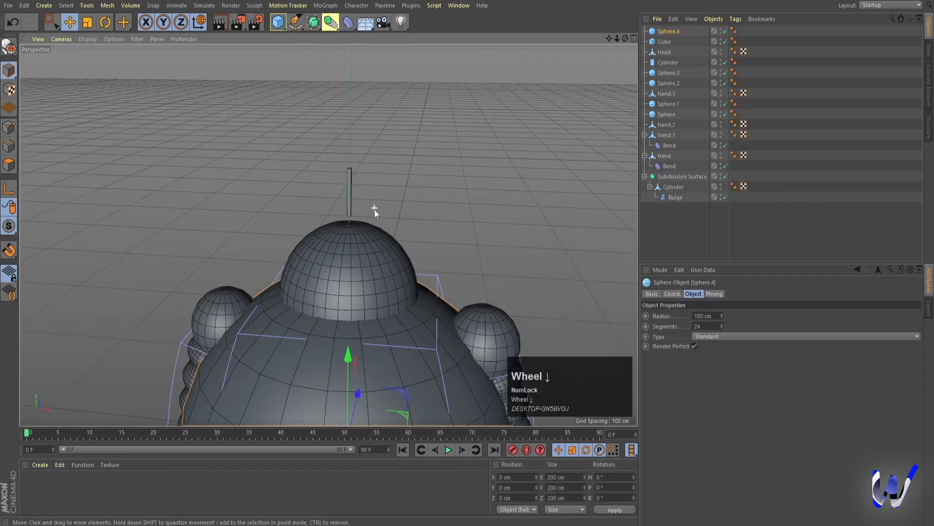
click(701, 315)
text(10)
key(Return)
drag(352, 319, 374, 59)
Set the new sphere's radius to 5 cm and lower it onto the rod's tip.
click(710, 314)
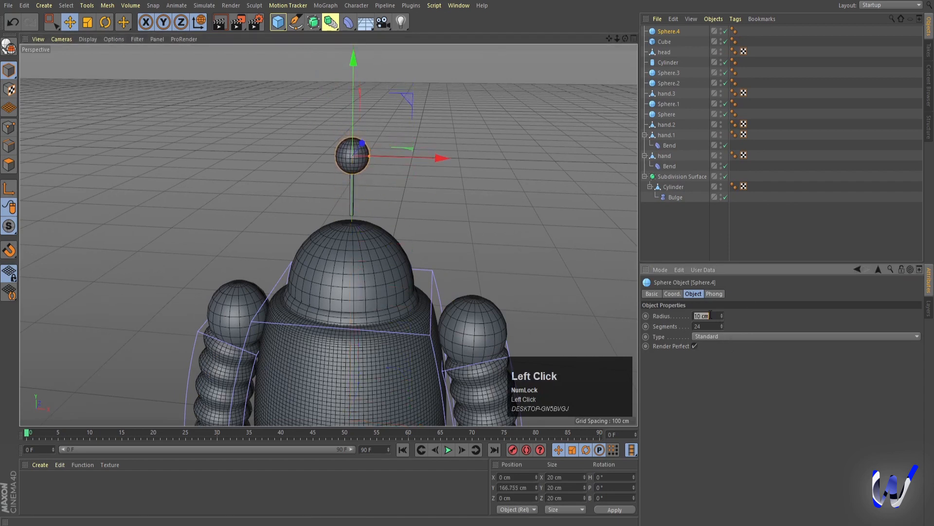
text(5)
key(Return)
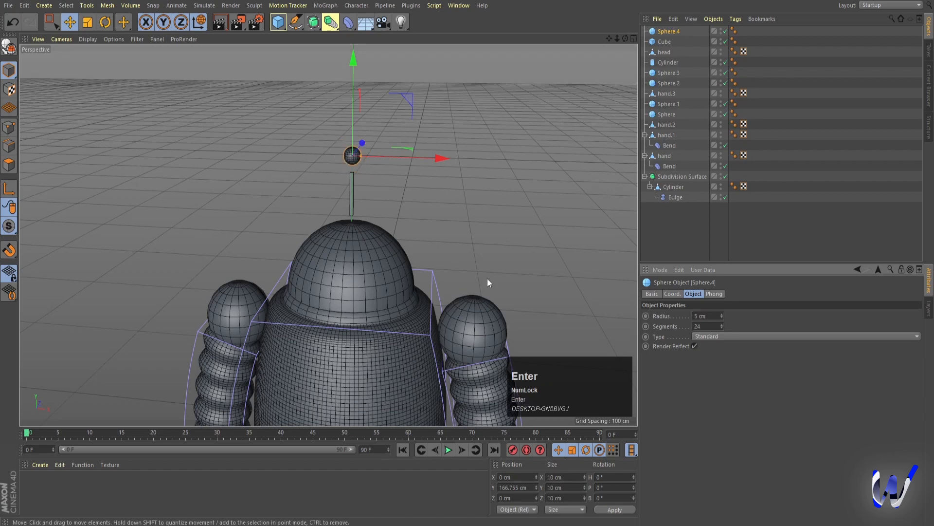
scroll(350, 88, up, 4)
drag(351, 106, 349, 113)
click(411, 255)
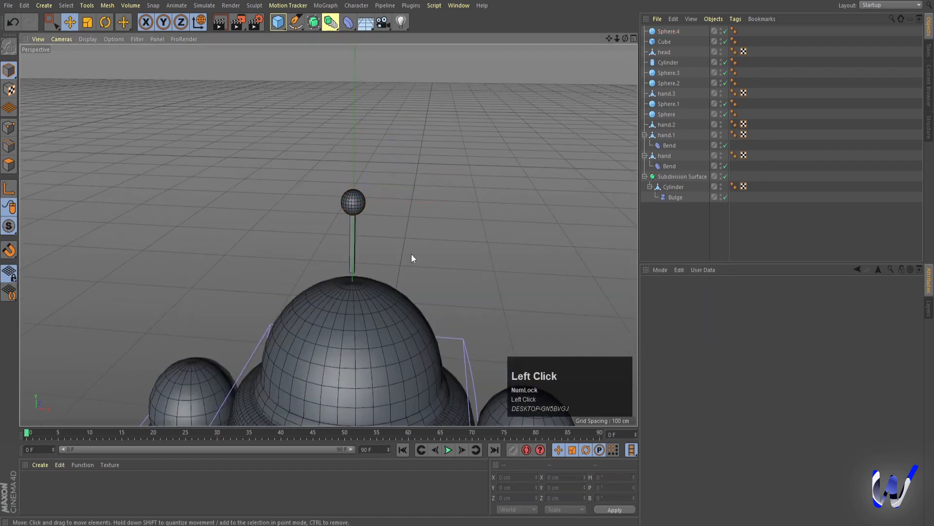
In the top view, move the rod and its tip sphere together clear of the body, to about 109 cm in Z.
alt+middle_drag(411, 254, 385, 202)
alt+drag(384, 202, 409, 181)
alt+drag(356, 118, 392, 132)
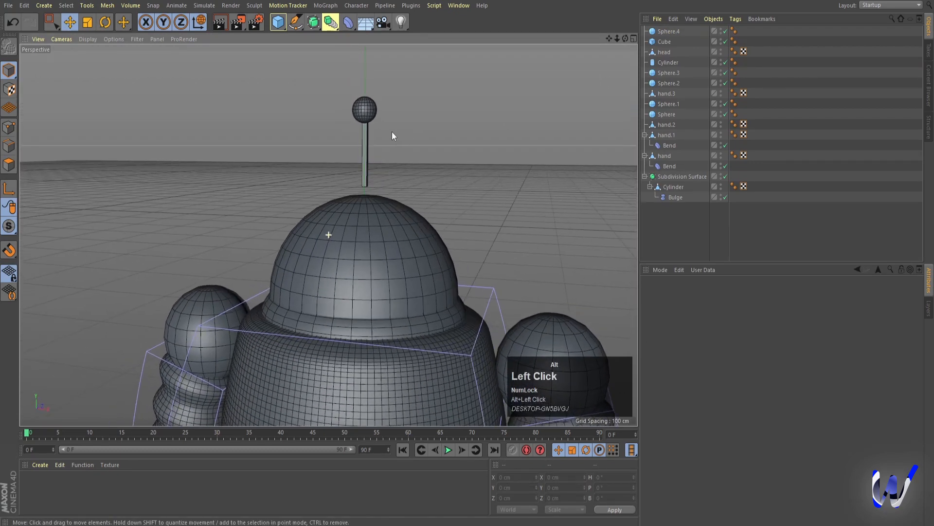
middle_click(413, 145)
middle_click(480, 110)
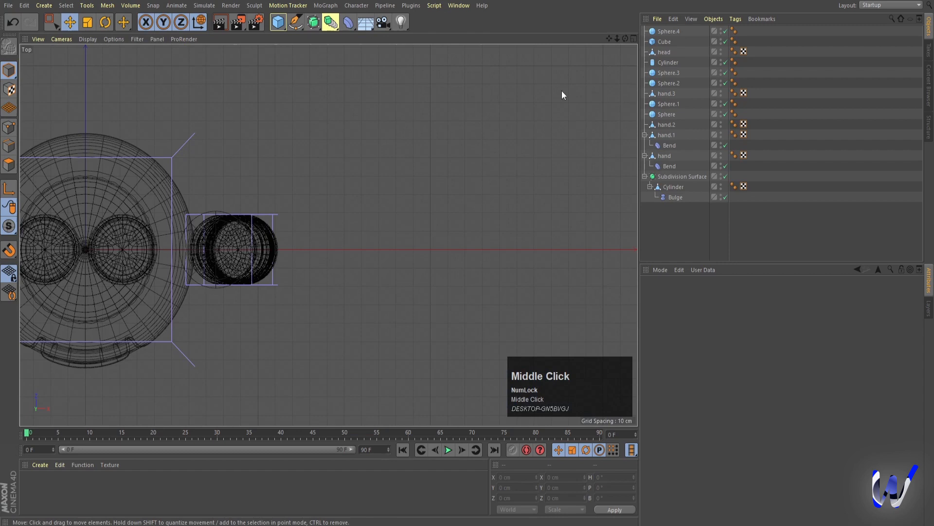
click(664, 42)
shift+click(668, 31)
middle_drag(302, 192, 387, 287)
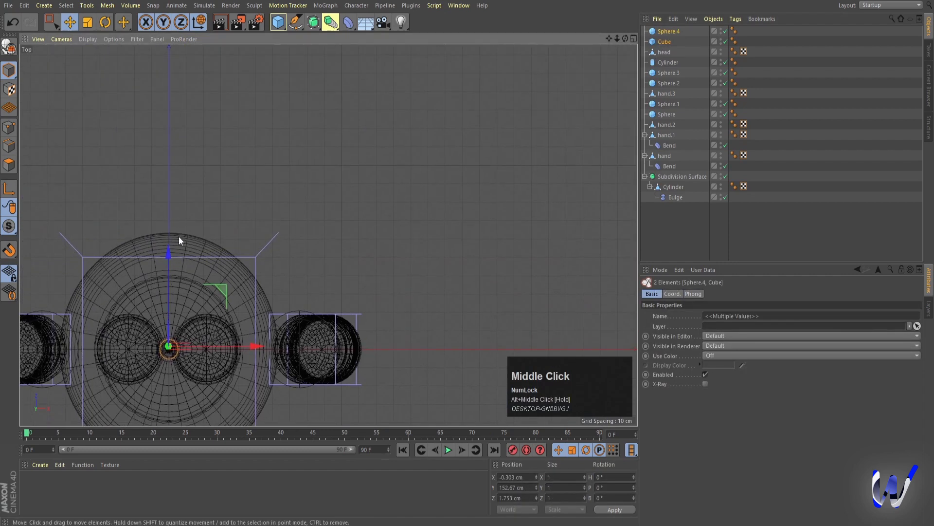
drag(179, 235, 179, 55)
scroll(160, 129, up, 10)
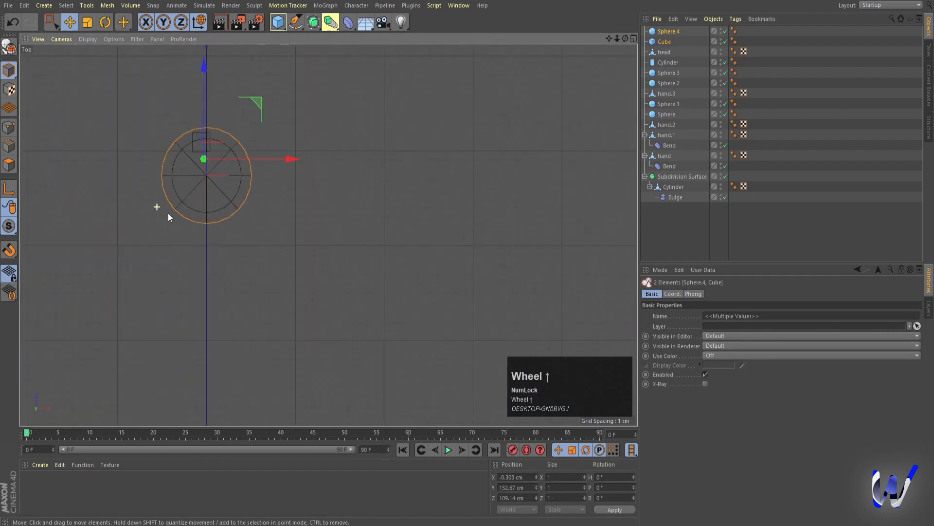
Center the rod under the tip sphere in the top view, at about X 0 and Z 107.4 cm, and return to perspective.
click(425, 142)
click(663, 43)
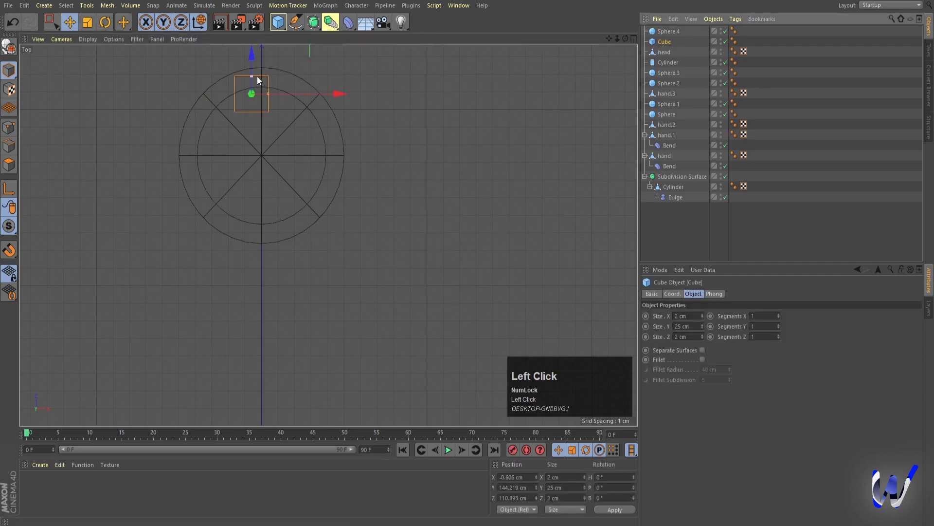
alt+middle_drag(284, 128, 284, 177)
drag(308, 90, 320, 203)
middle_click(319, 203)
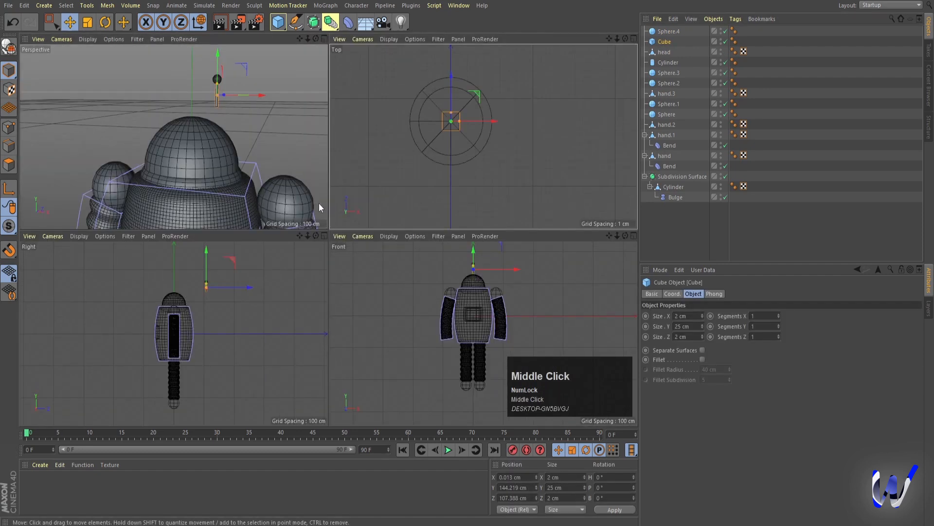
middle_click(285, 141)
Group the rod and tip sphere under a null and rename the group antina.
shift+click(669, 32)
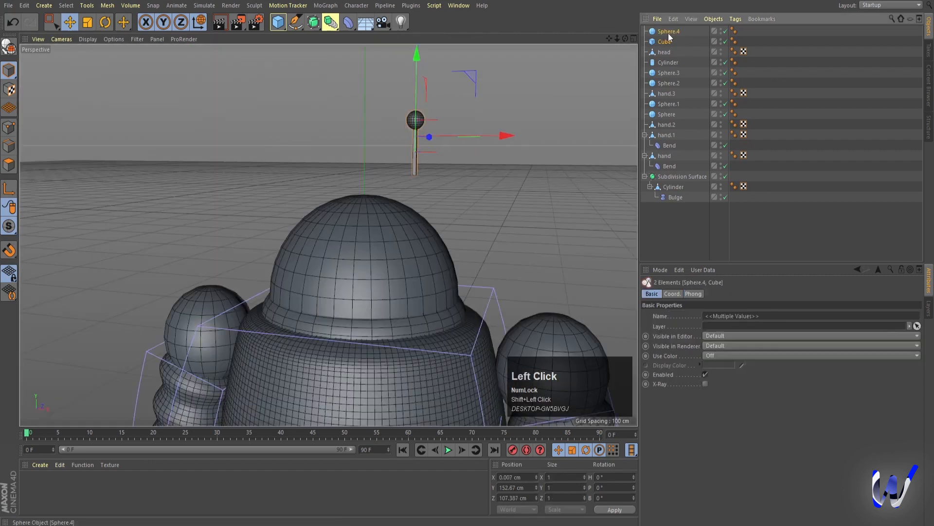
key(alt+g)
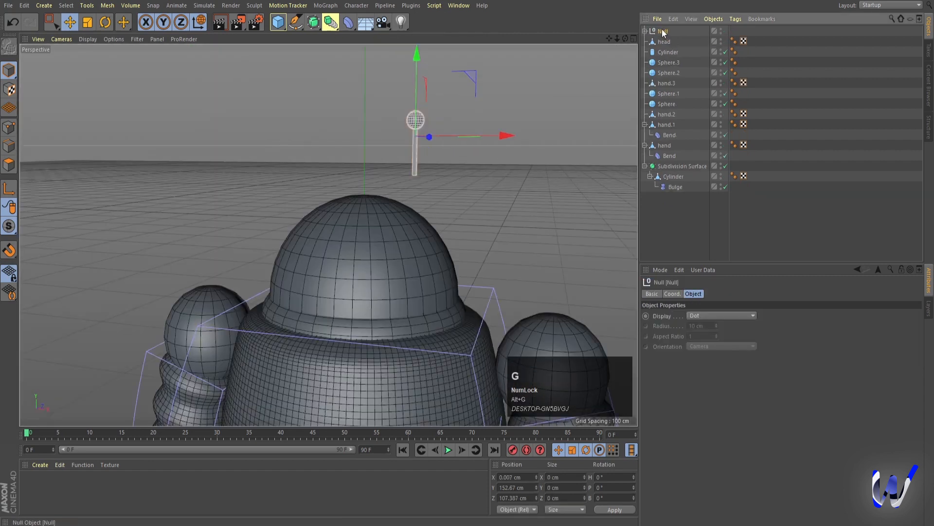
double_click(662, 31)
text(antina)
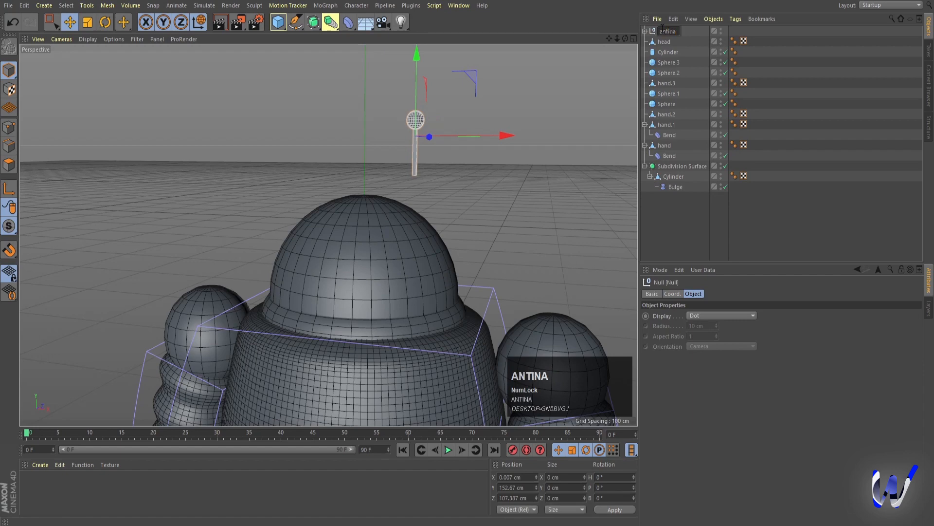
key(Return)
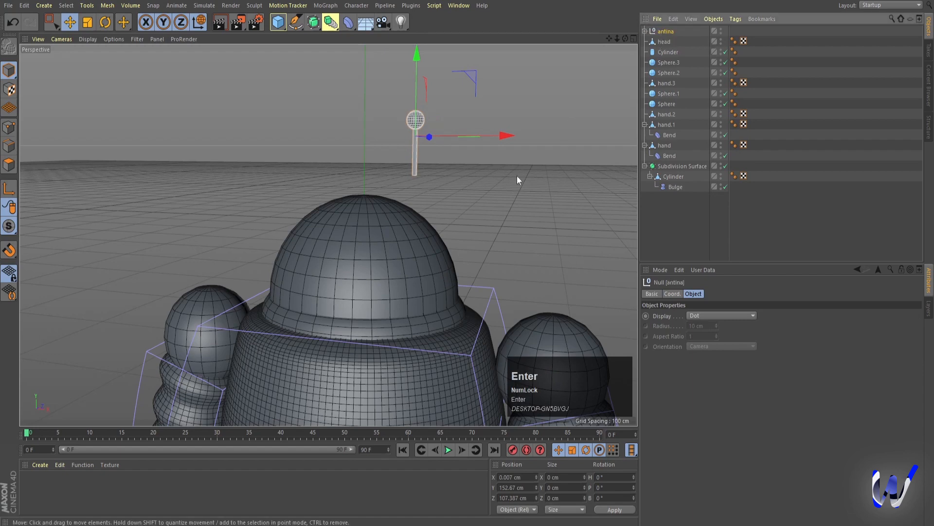
In the top view, move the antina group over the dome head, to about X -17.4 cm and Z 0.4 cm.
middle_click(470, 224)
middle_click(468, 263)
scroll(390, 165, up, 3)
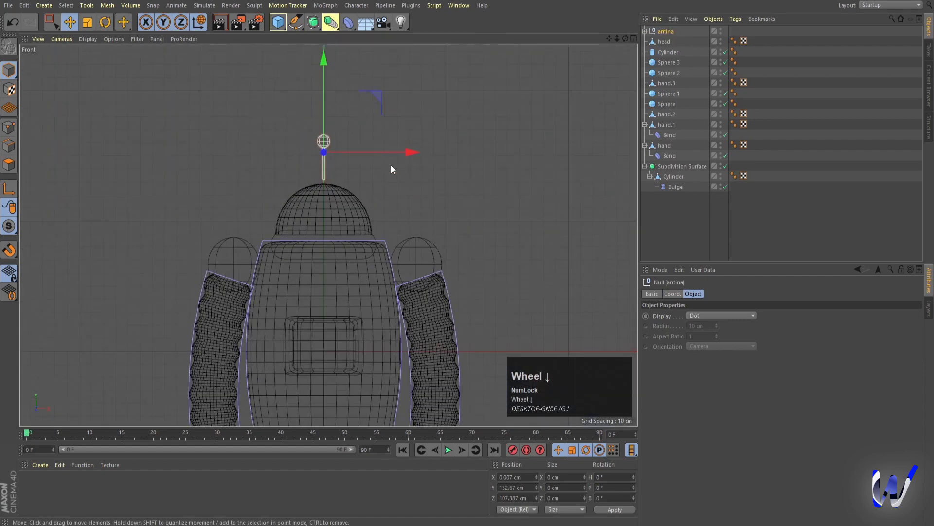
middle_click(390, 165)
middle_click(495, 122)
scroll(281, 213, down, 8)
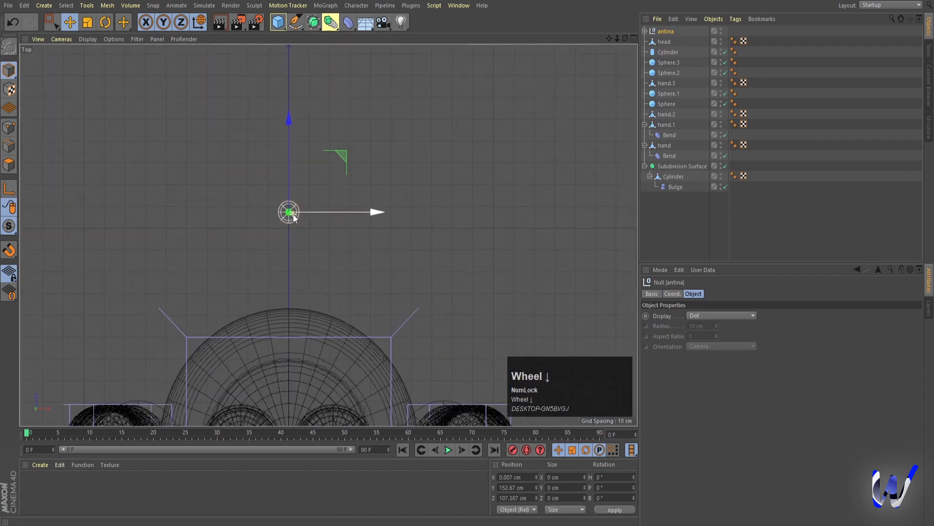
alt+middle_drag(298, 271, 353, 123)
drag(364, 53, 335, 290)
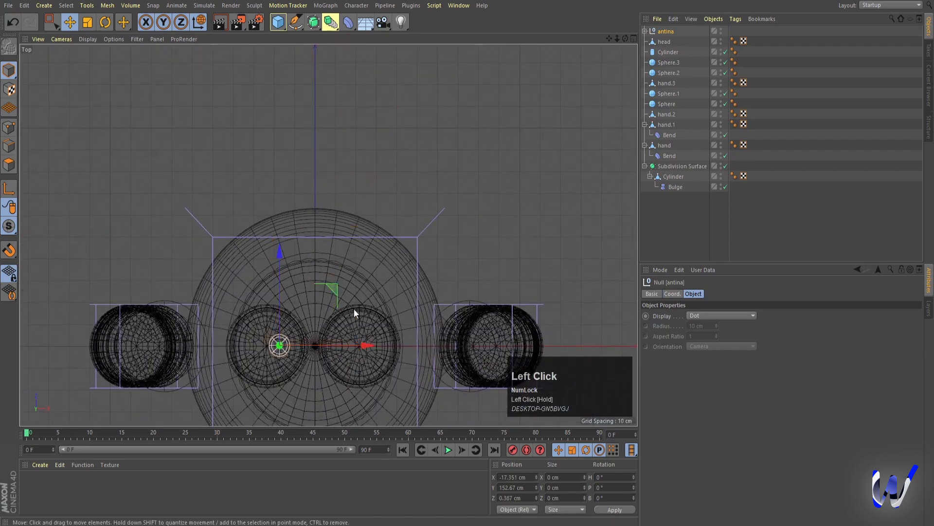
In the front view, tilt the antenna outward to about -12.2° bank and lower it onto the dome, to about Y 138.6 cm.
middle_click(360, 308)
middle_click(450, 281)
scroll(366, 224, up, 5)
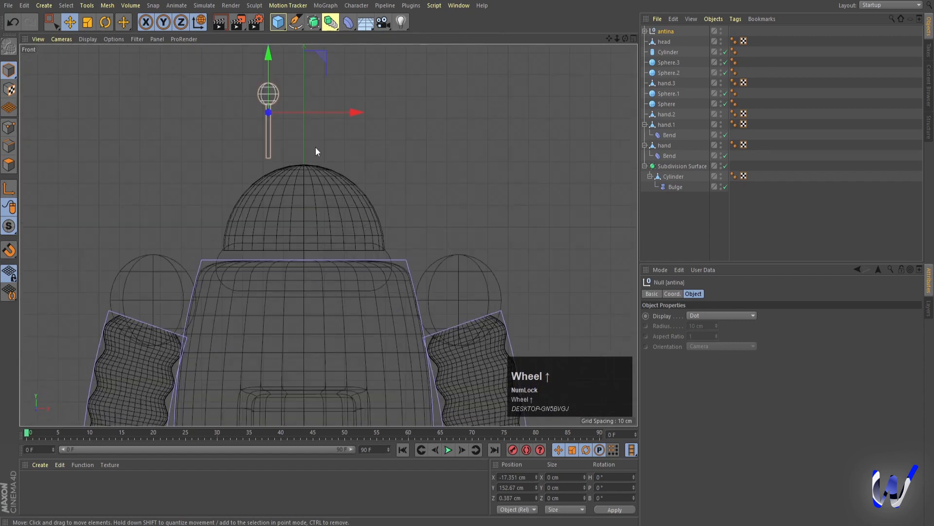
key(r)
drag(319, 92, 313, 78)
key(e)
drag(268, 50, 268, 81)
Duplicate the antenna to the dome's other side at about X 18.6 cm and tilt the copy to about 12.3° bank.
drag(357, 144, 428, 148)
key(r)
drag(387, 114, 409, 151)
middle_click(409, 151)
middle_click(221, 144)
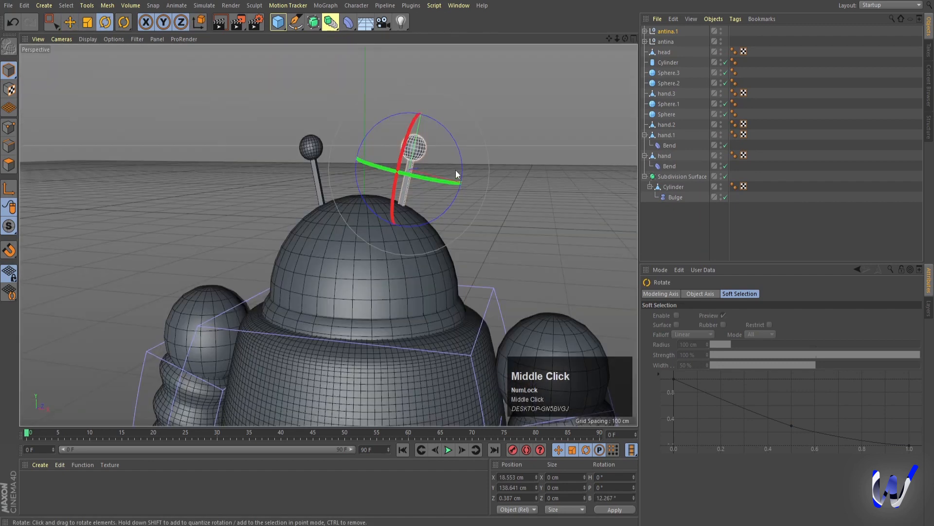
Examine the two antennas on the dome head from different distances and angles.
click(530, 166)
scroll(386, 257, down, 2)
scroll(389, 258, down, 1)
scroll(391, 256, up, 4)
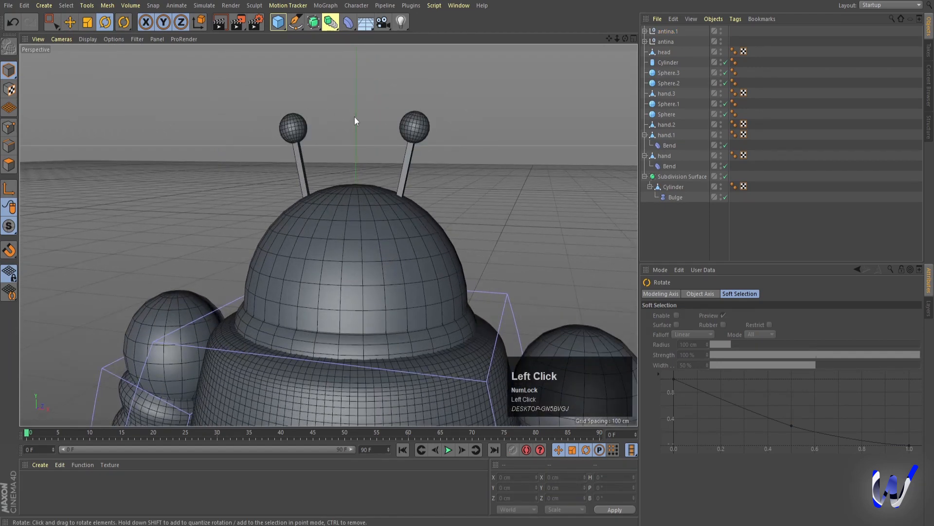
alt+drag(470, 201, 442, 230)
scroll(443, 232, down, 3)
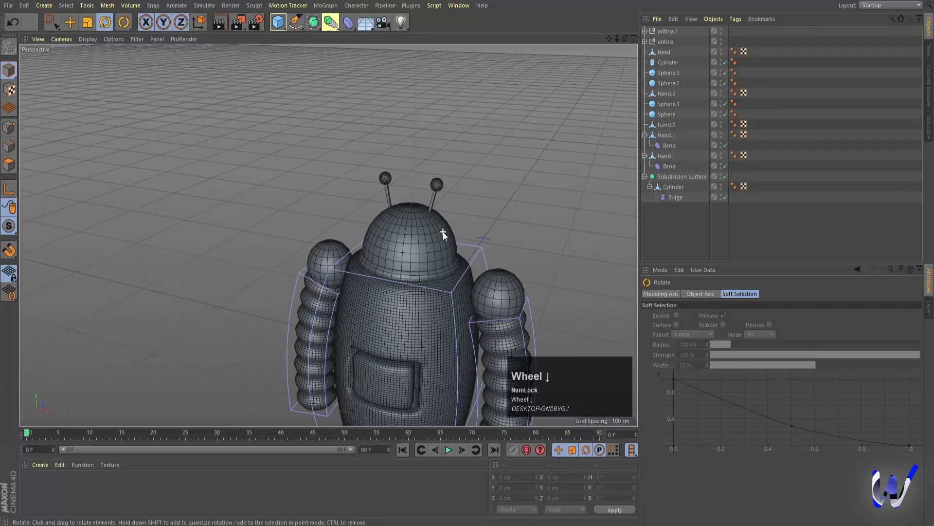
scroll(444, 244, up, 5)
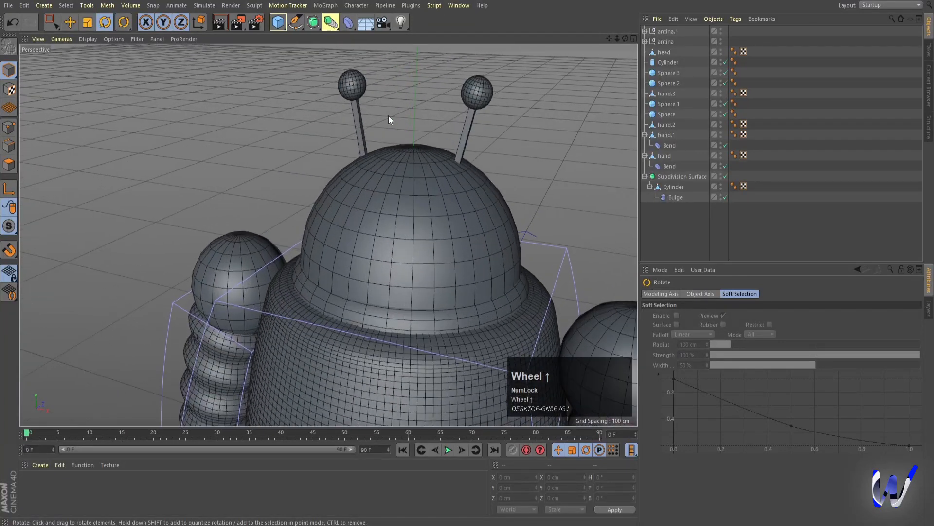
Copy the tip sphere of the antina.1 group out to the top level of the object hierarchy.
click(280, 24)
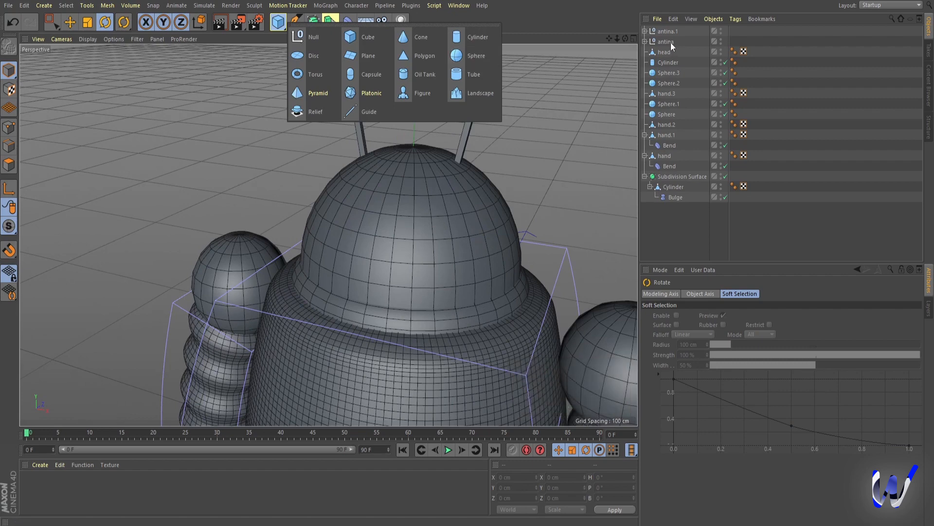
click(645, 28)
click(646, 31)
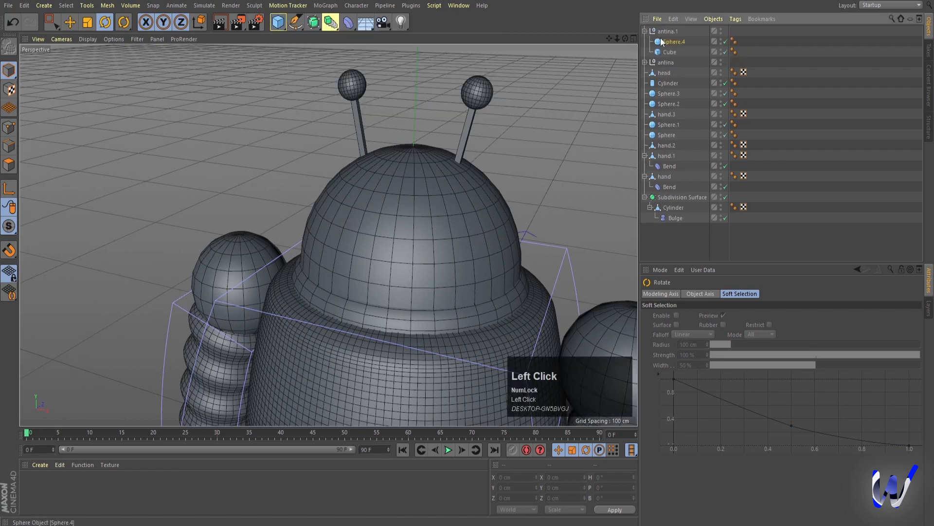
click(662, 42)
ctrl+click(667, 41)
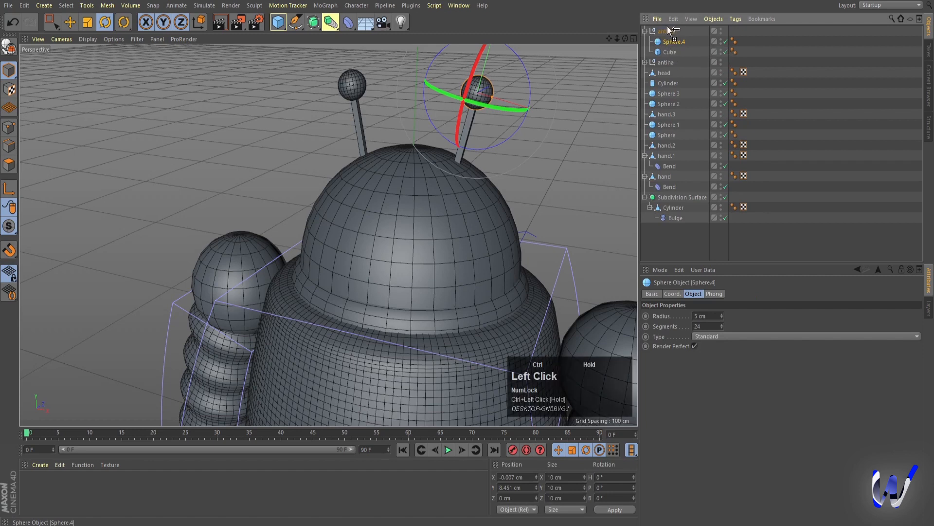
ctrl+drag(671, 30, 669, 30)
click(645, 42)
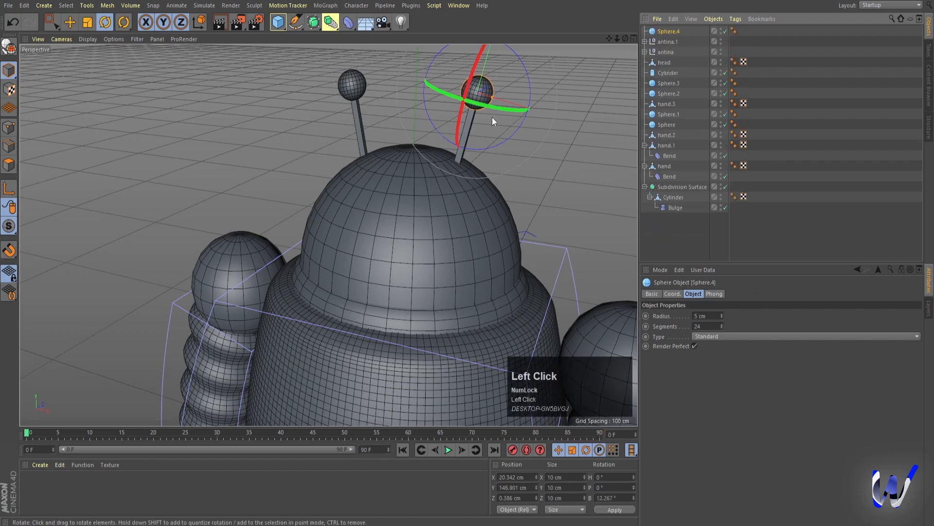
Reset the copied sphere's bank rotation to 0° and pull it forward to about -101.5 cm in Z.
click(674, 293)
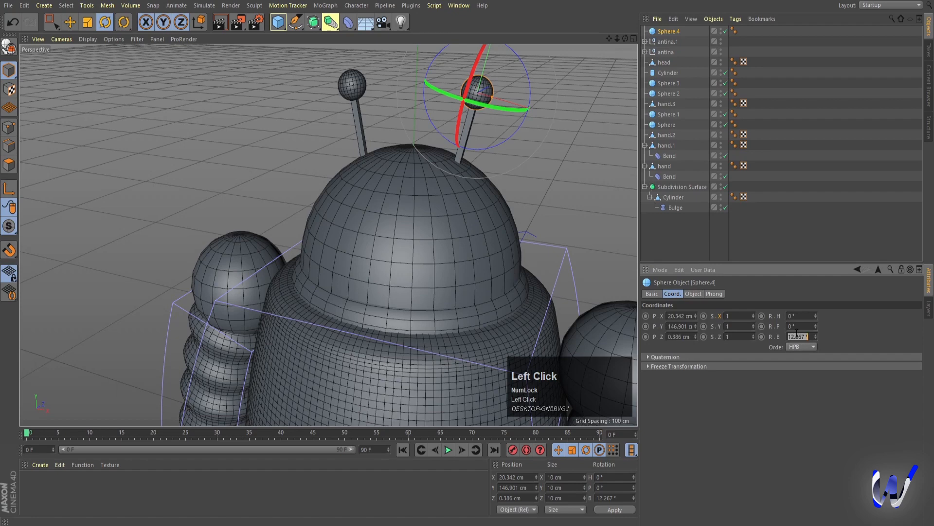
text(0)
key(Return)
key(e)
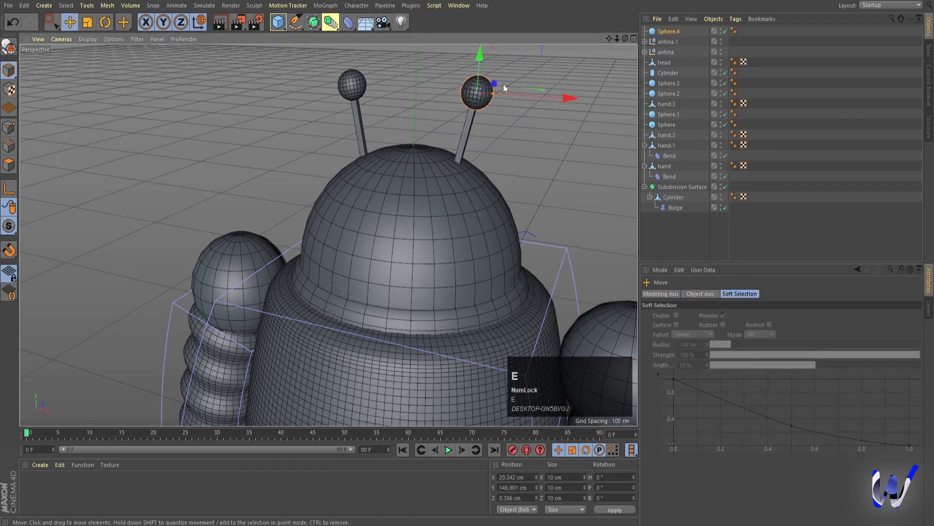
drag(503, 83, 408, 203)
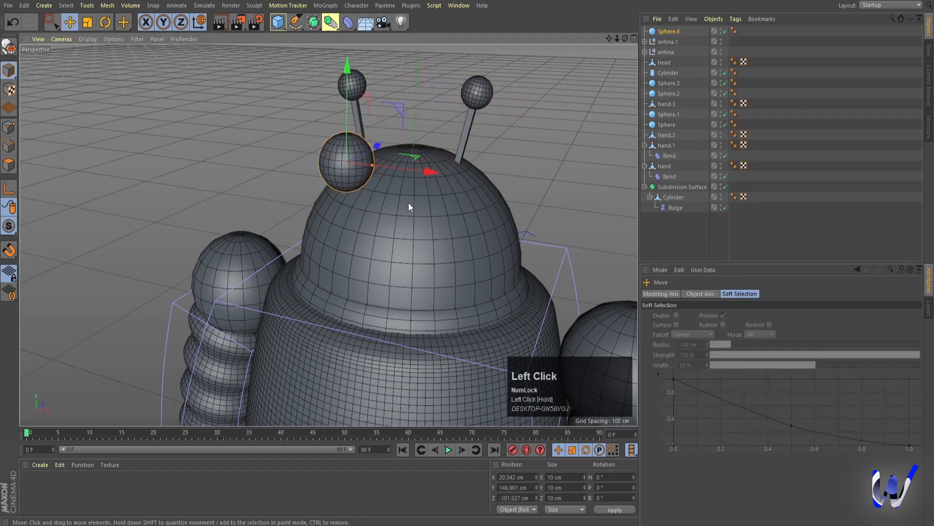
In the front view, place the sphere on the face at about X -11.1, Y 108.5 cm and duplicate it to about X 9 cm.
middle_click(408, 202)
middle_click(463, 300)
scroll(417, 174, up, 3)
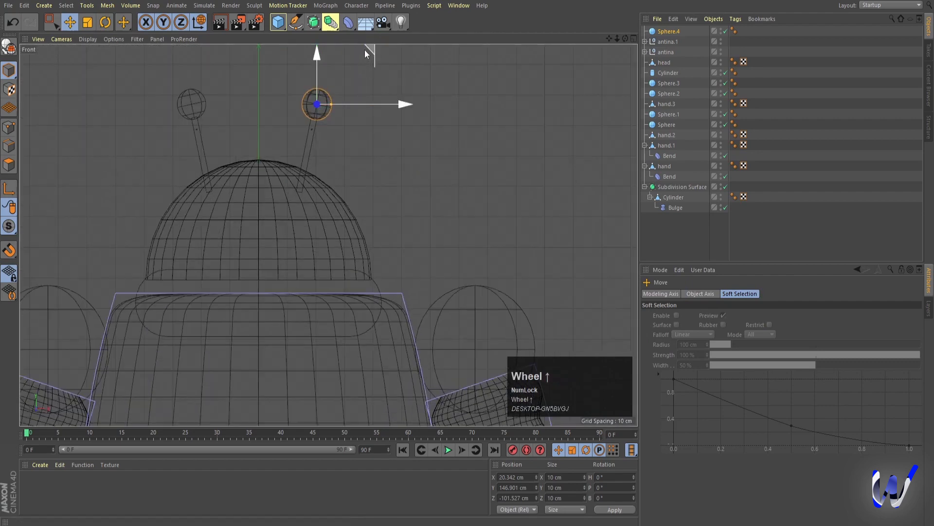
drag(366, 53, 276, 170)
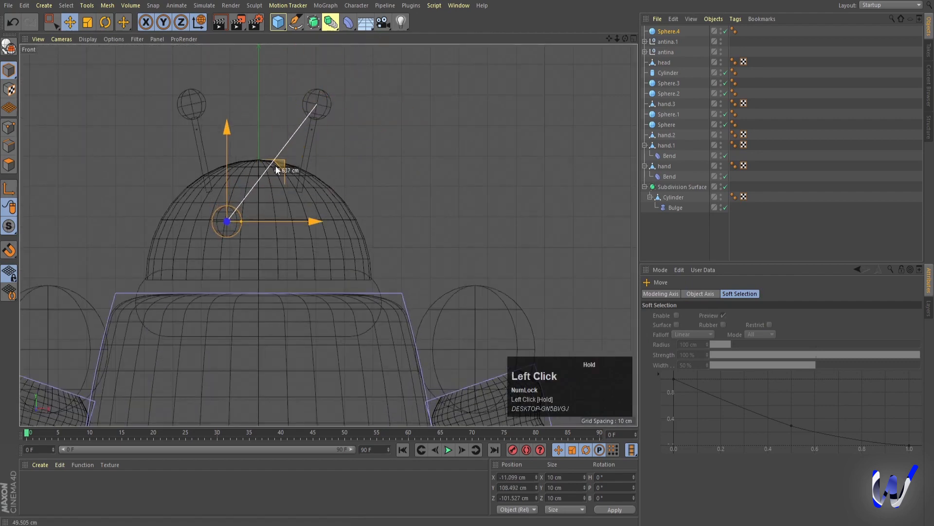
ctrl+drag(308, 221, 366, 223)
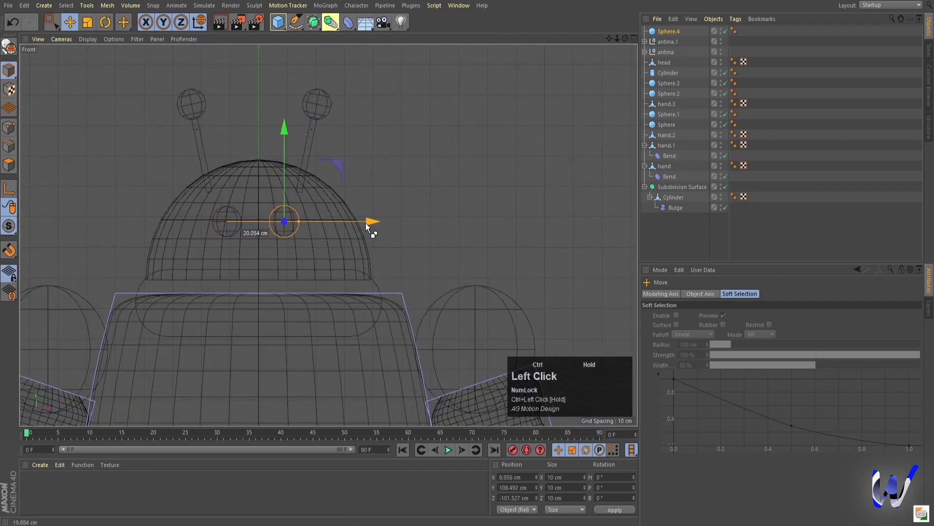
Return to the perspective view and set the radius of both eye spheres to 2 cm.
middle_click(408, 200)
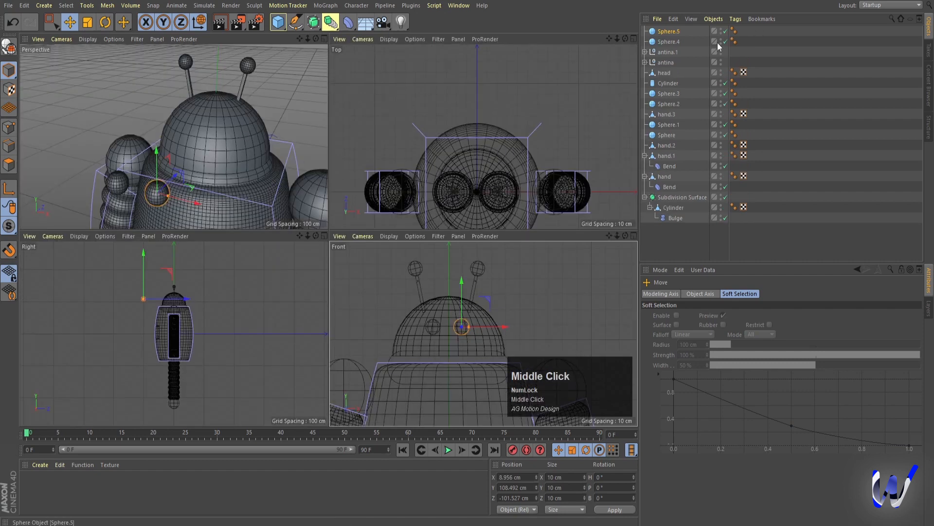
middle_click(250, 100)
click(669, 41)
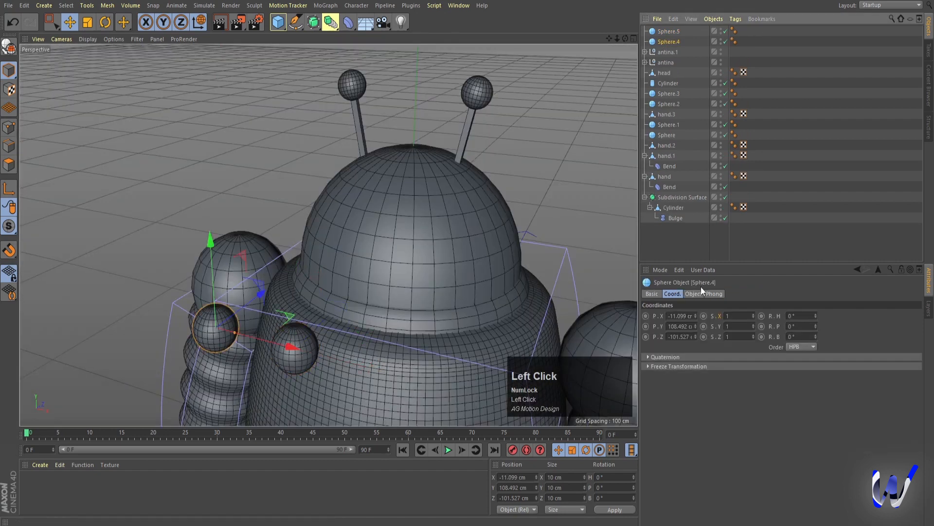
click(699, 294)
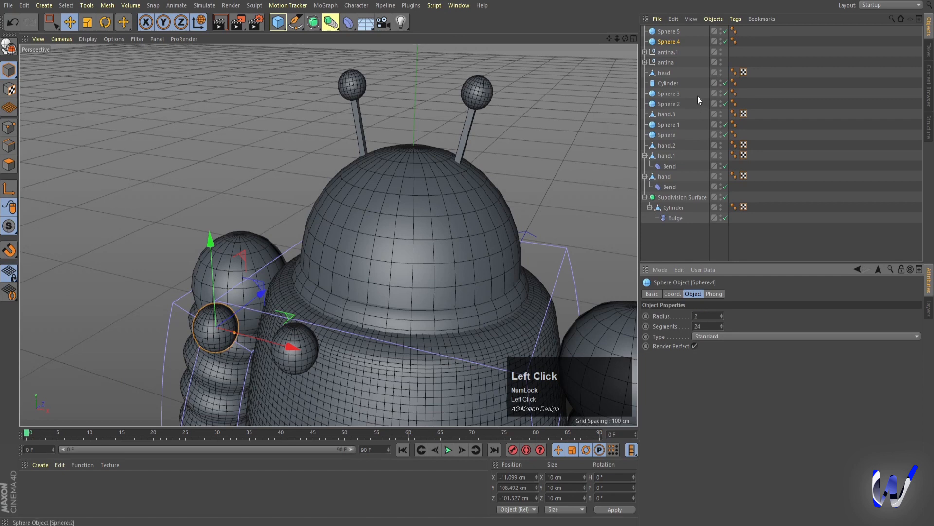
click(672, 32)
click(701, 317)
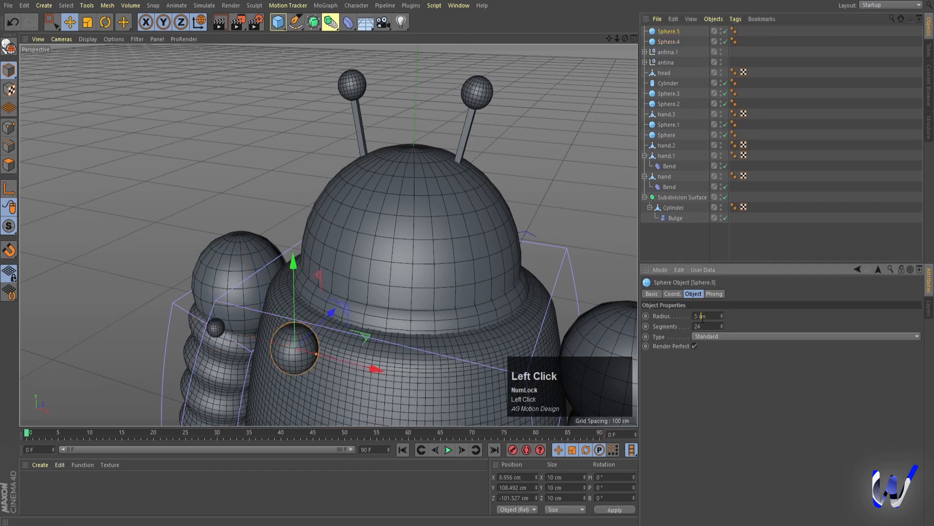
key(Return)
Move both eye spheres together back along Z onto the front surface of the dome head.
ctrl+click(664, 42)
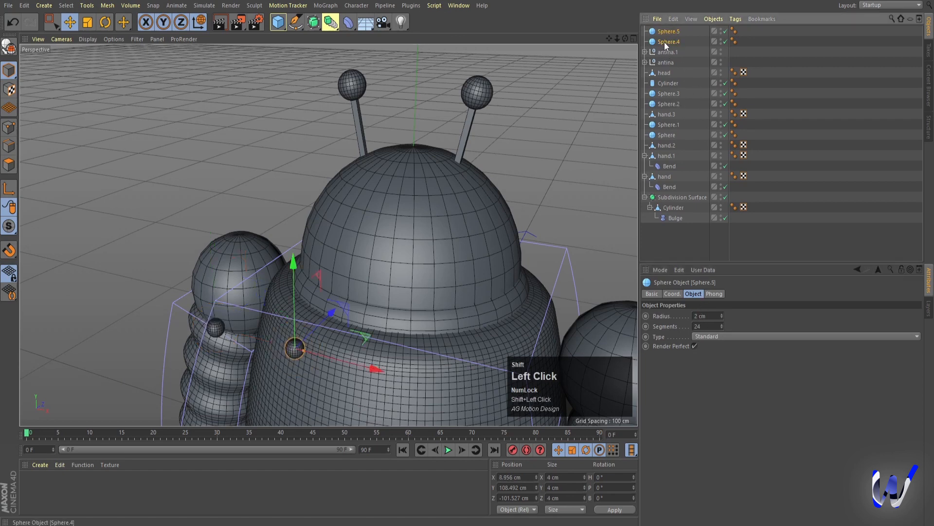
drag(301, 309, 400, 214)
click(522, 211)
Nest the two eye spheres and both antenna groups under the head object.
scroll(501, 239, down, 5)
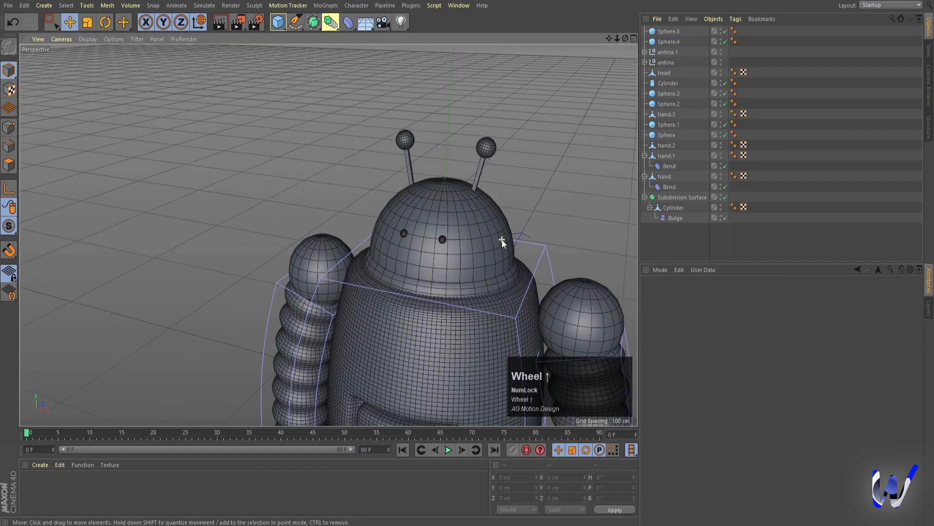
middle_drag(502, 253, 427, 224)
scroll(412, 206, down, 5)
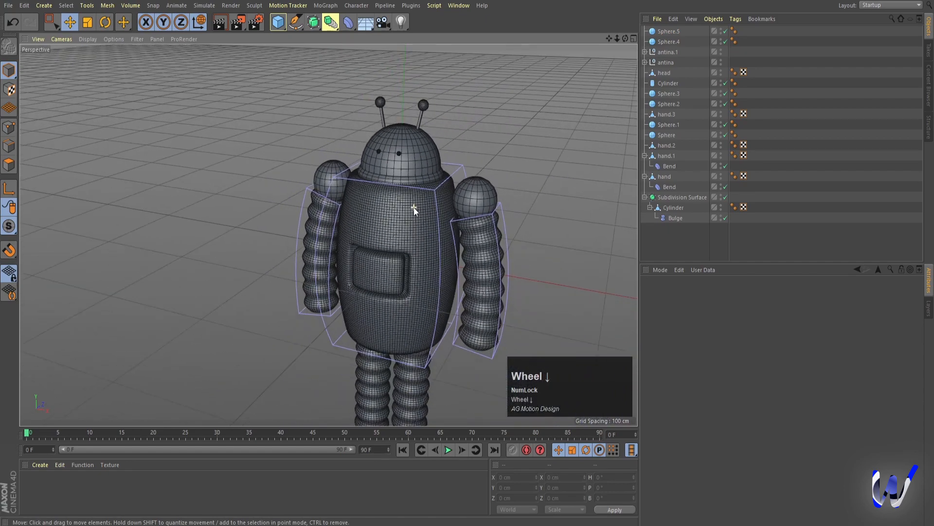
mouse_move(413, 208)
alt+mouse_down()
mouse_move(375, 237)
mouse_move(419, 230)
mouse_move(414, 220)
alt+mouse_up()
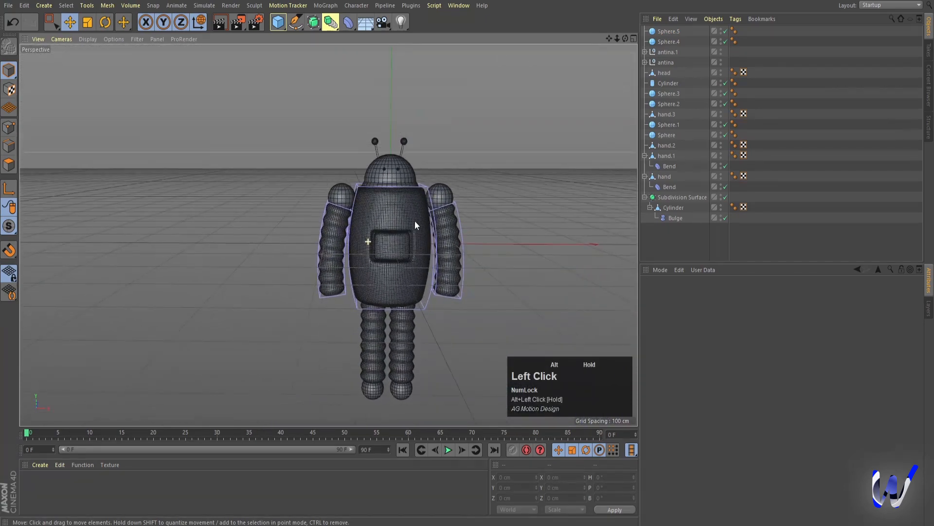
alt+middle_drag(415, 221, 384, 223)
alt+drag(384, 223, 422, 273)
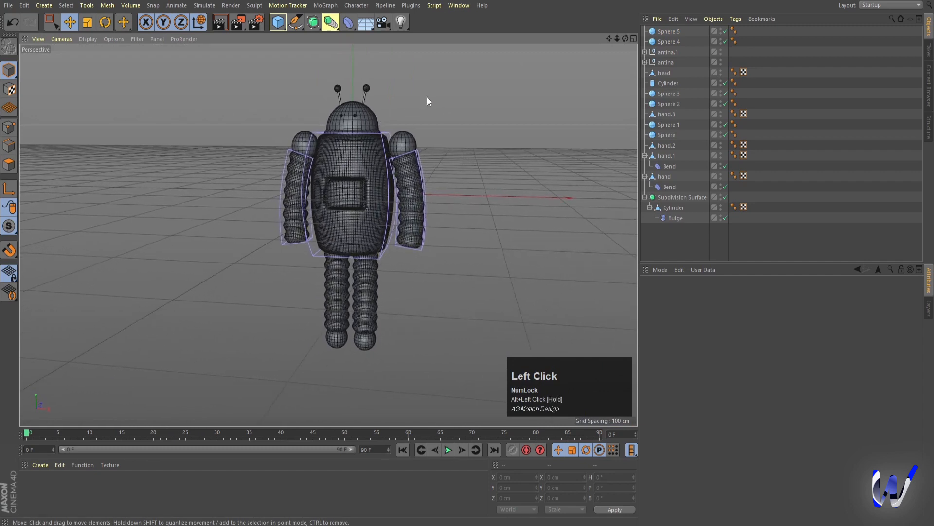
click(373, 118)
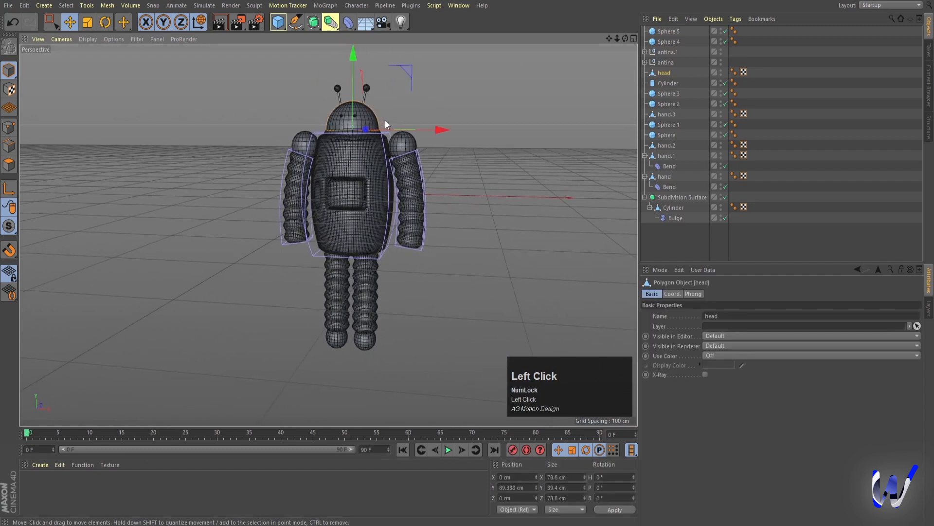
click(655, 63)
shift+click(667, 32)
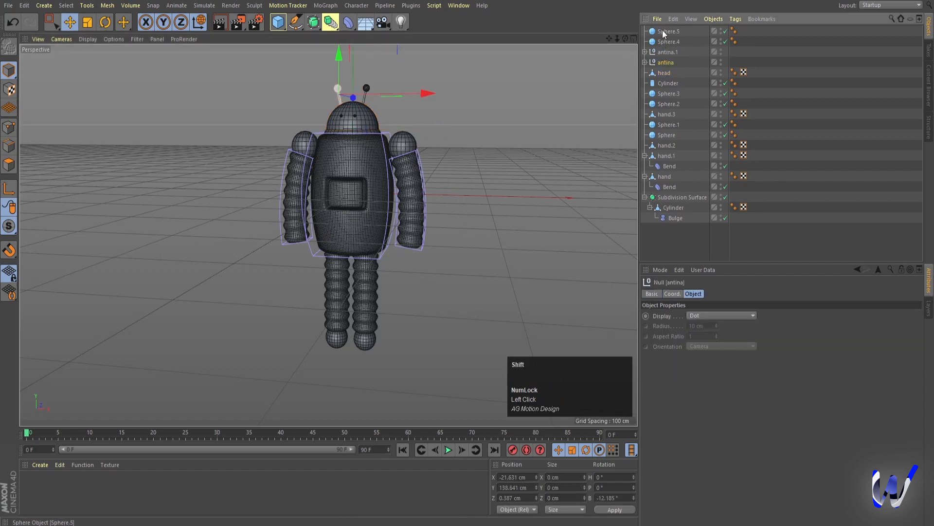
scroll(365, 126, up, 6)
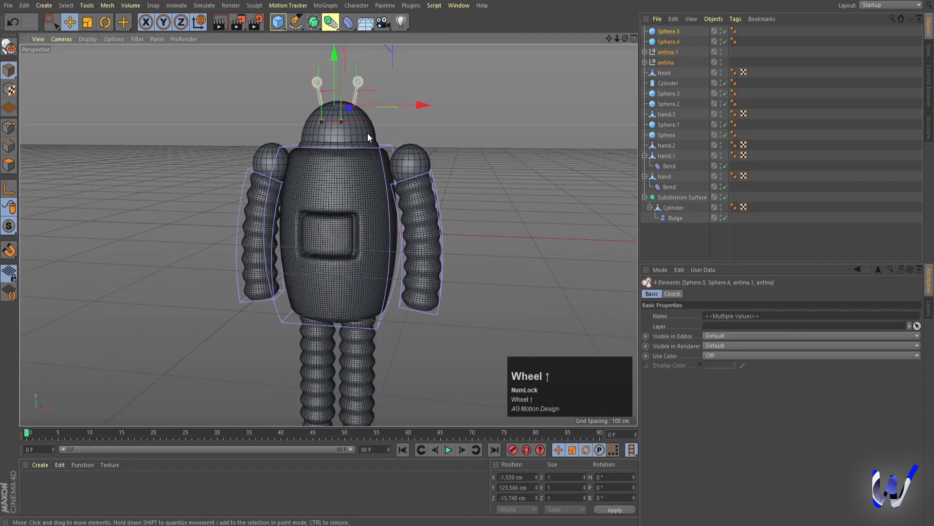
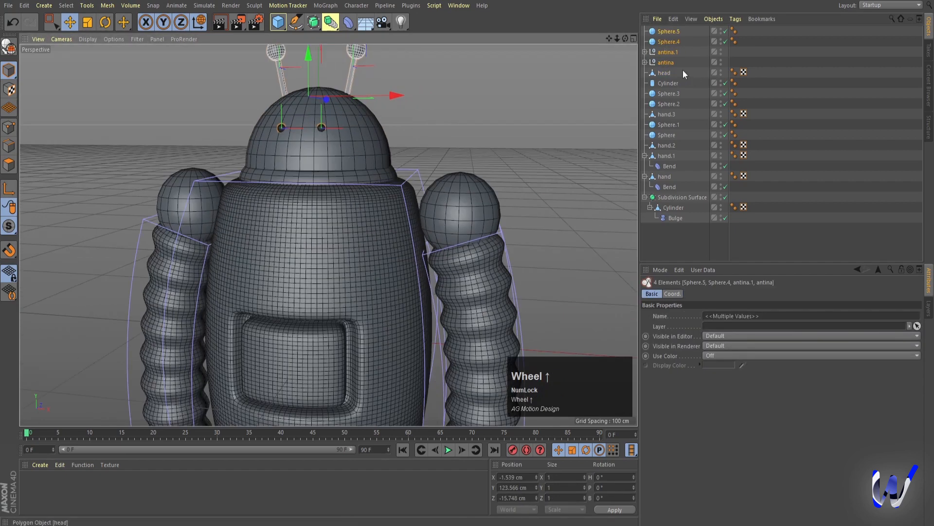
drag(667, 64, 669, 73)
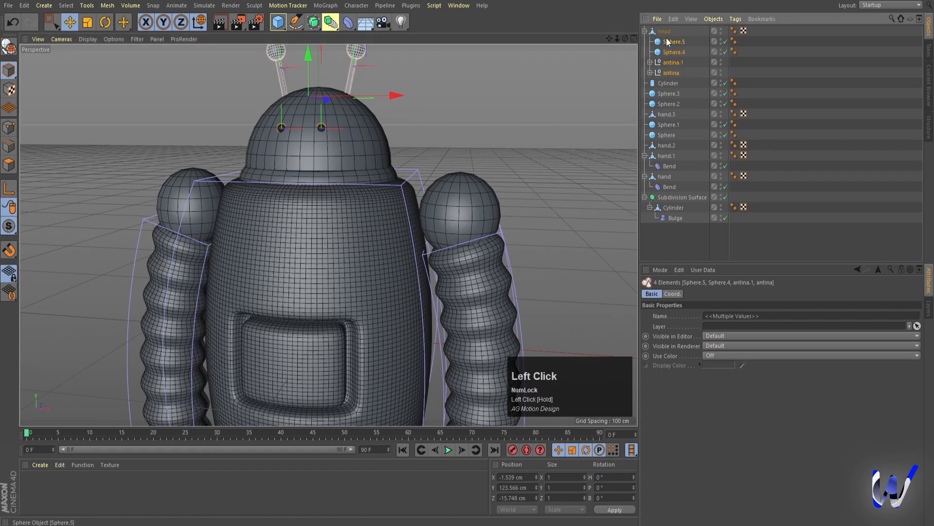
Scale up the head together with its nested eyes and antennas so the dome slightly overhangs the neck.
click(664, 31)
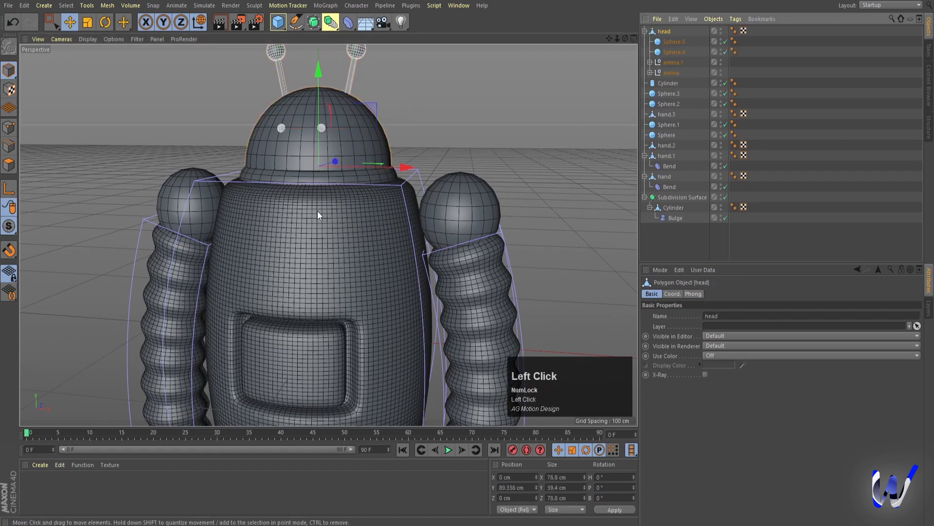
key(t)
drag(320, 212, 439, 174)
click(453, 124)
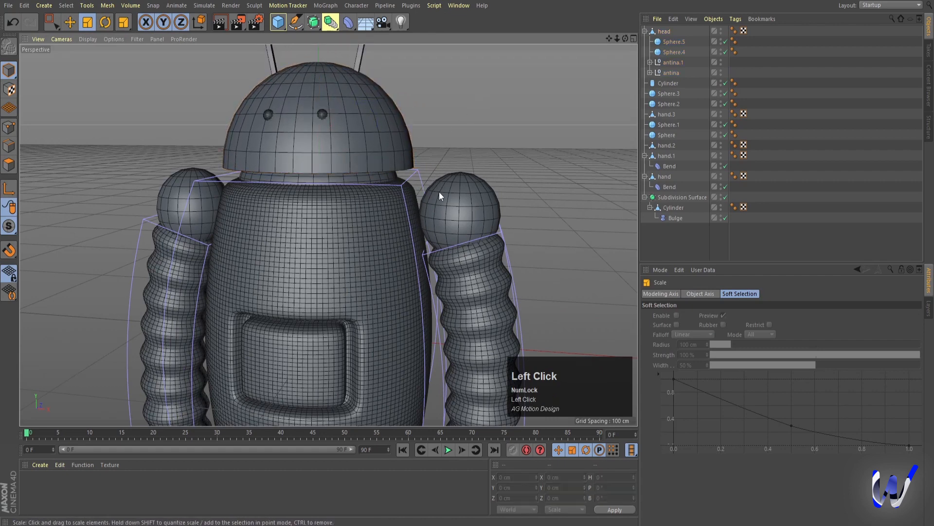
scroll(439, 192, down, 5)
scroll(451, 182, up, 2)
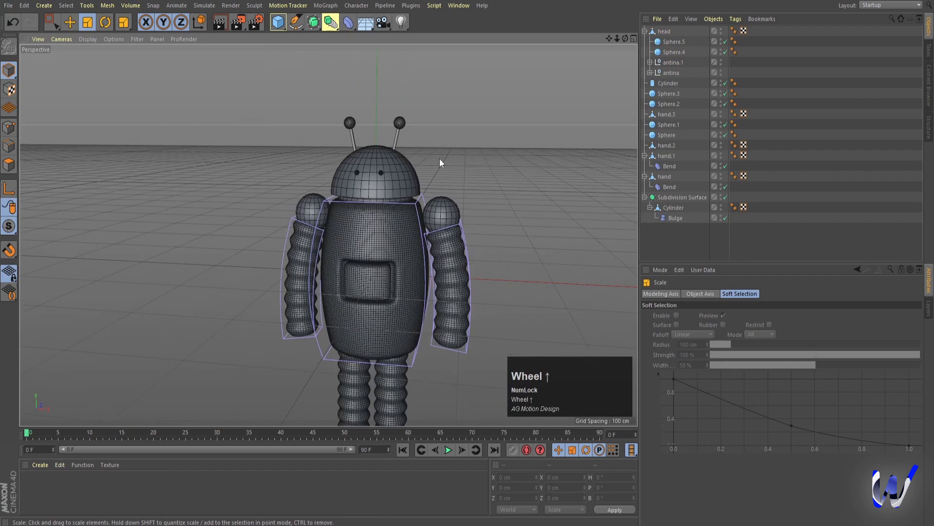
Scale up the head with its nested parts until the dome is about 107.8 cm wide.
click(664, 31)
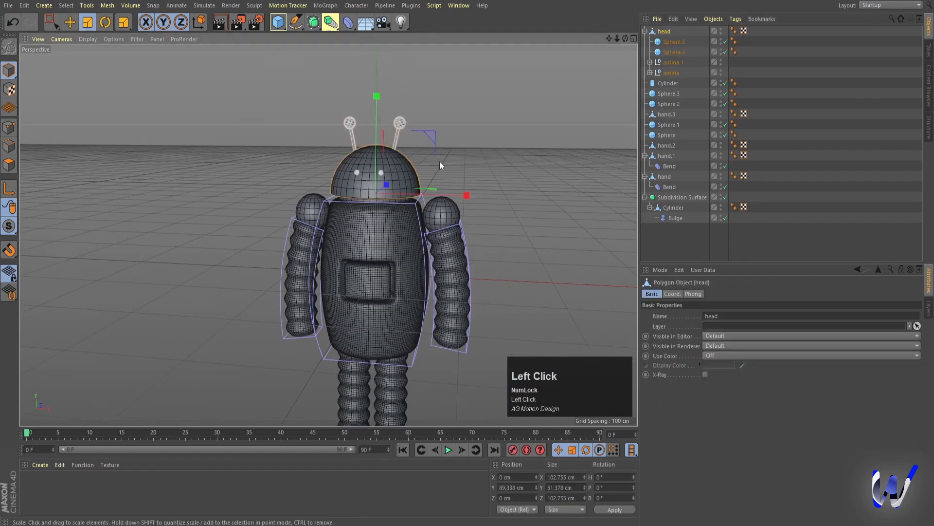
drag(439, 161, 454, 156)
click(479, 137)
Select the boundary edge loop around the open underside of the dome head.
scroll(425, 199, down, 6)
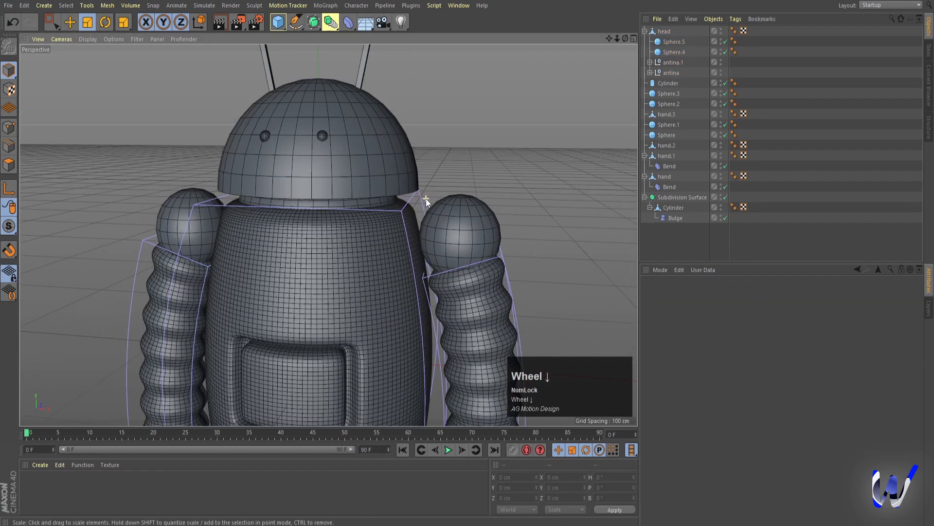
scroll(426, 199, down, 3)
alt+drag(405, 212, 403, 171)
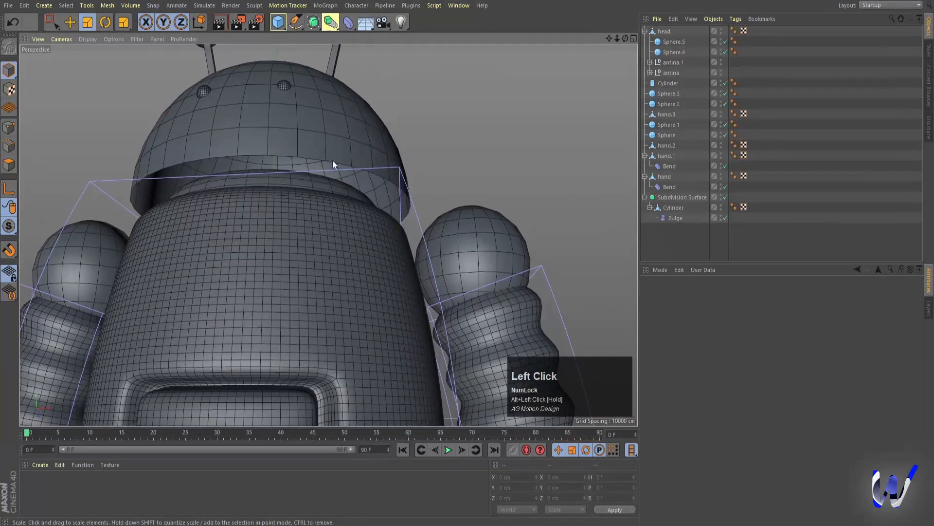
click(405, 182)
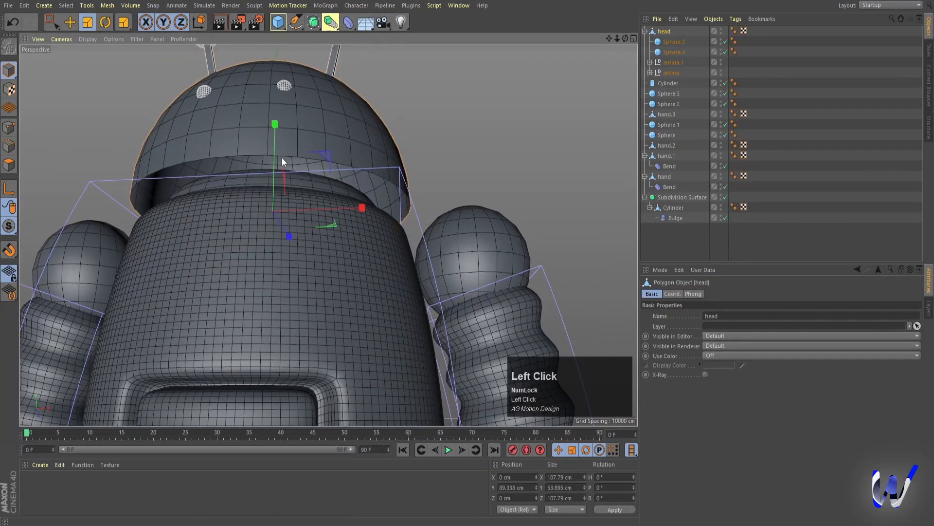
scroll(241, 158, up, 2)
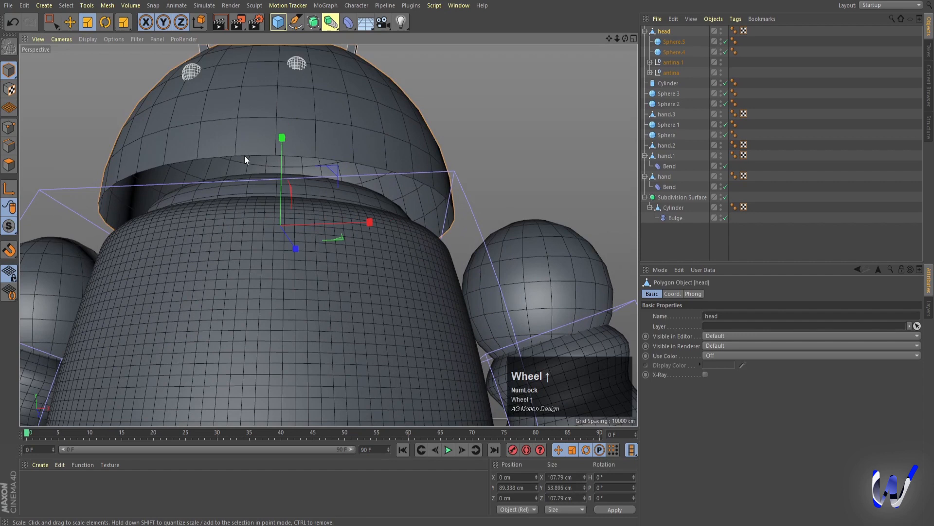
click(8, 149)
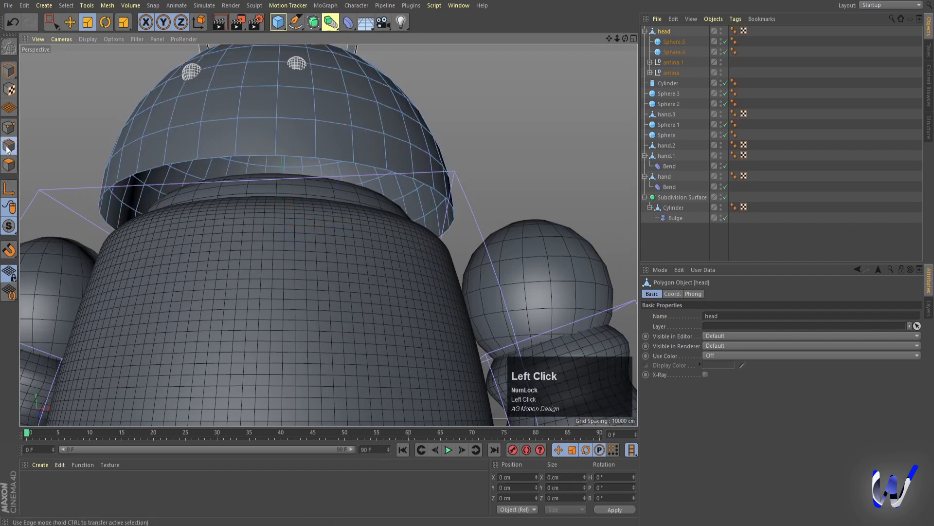
key(u)
key(l)
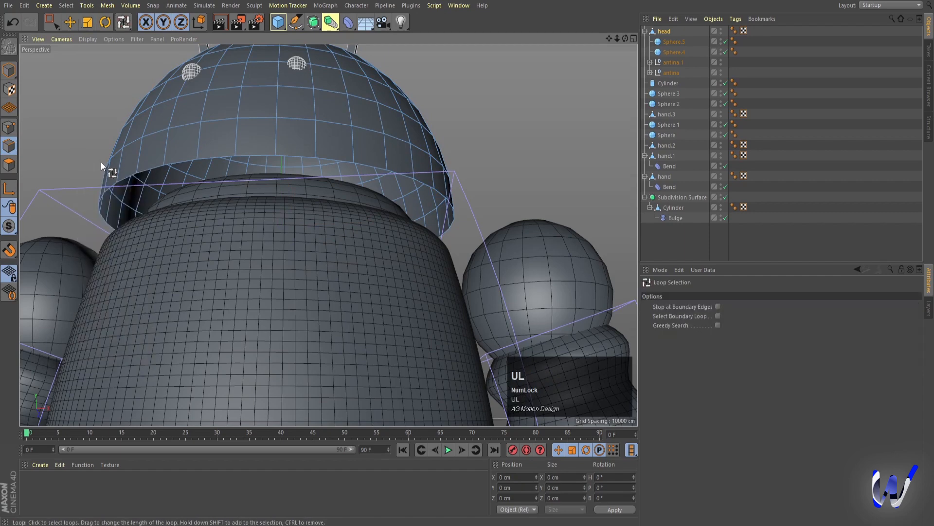
Cap the open underside of the dome head with Close Polygon Hole.
right_click(168, 164)
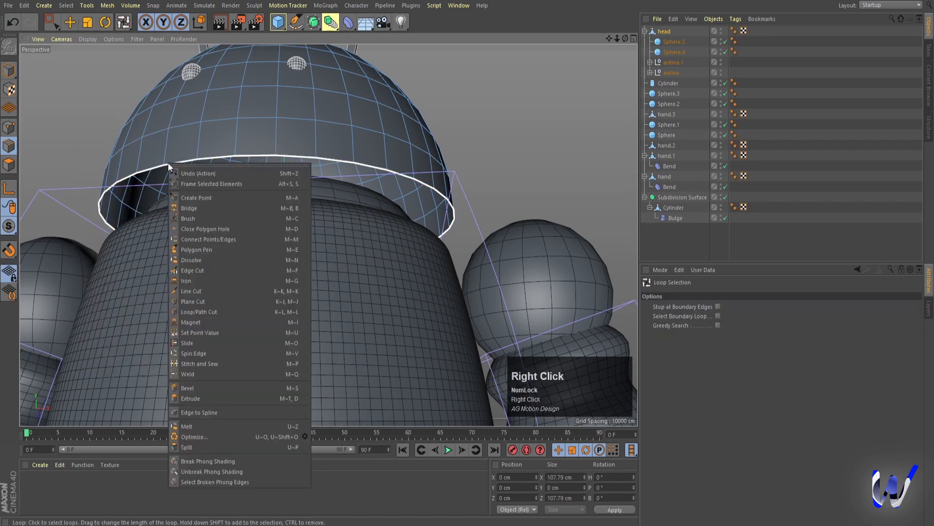
click(186, 228)
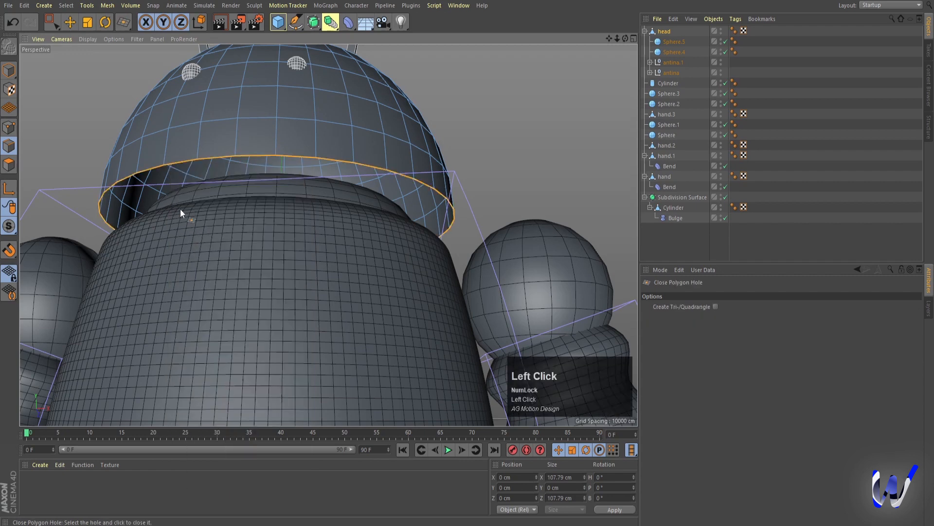
click(170, 163)
alt+drag(484, 211, 458, 230)
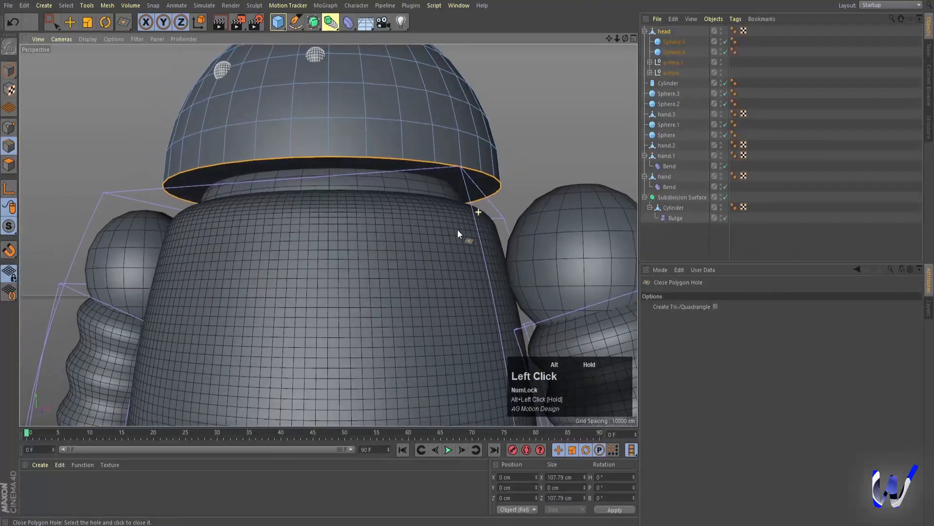
Run Optimize on the points of the head mesh and return to model mode.
click(9, 130)
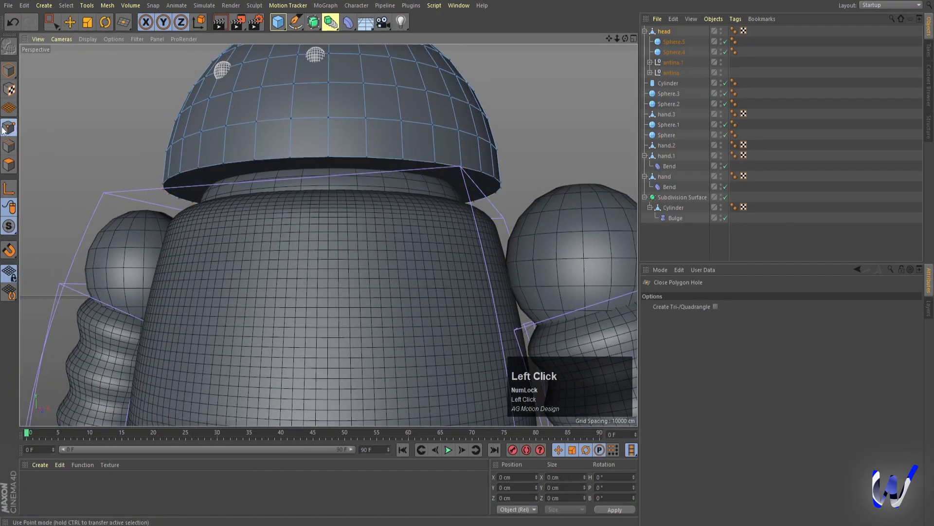
right_click(137, 108)
click(162, 385)
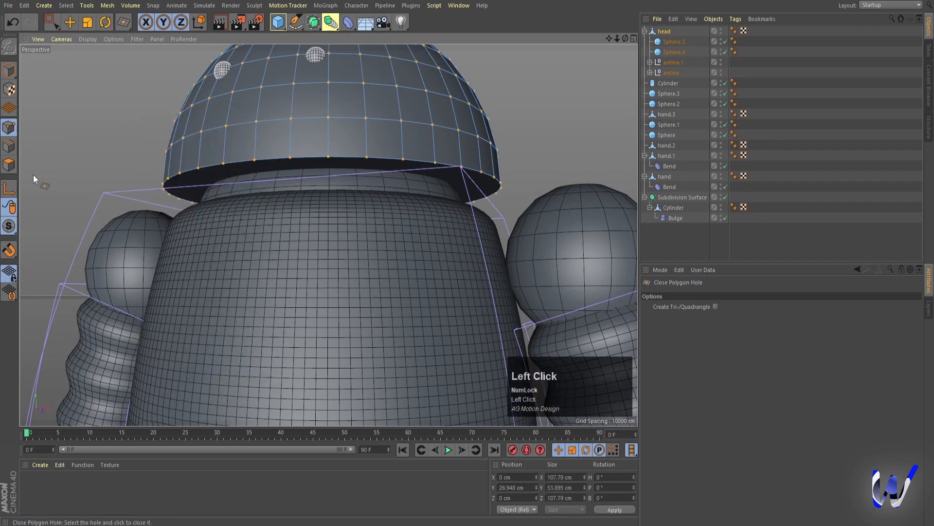
click(10, 70)
Duplicate both shoulder spheres together straight down along Y to the lower ends of the arms, at about Y -89.5 cm.
scroll(239, 219, down, 5)
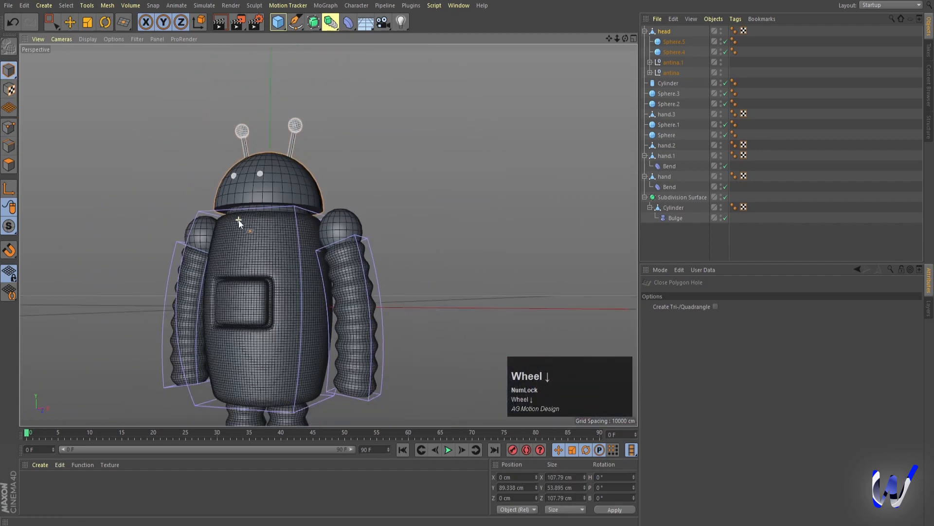
scroll(239, 219, down, 3)
alt+middle_drag(239, 220, 329, 224)
alt+drag(328, 223, 296, 276)
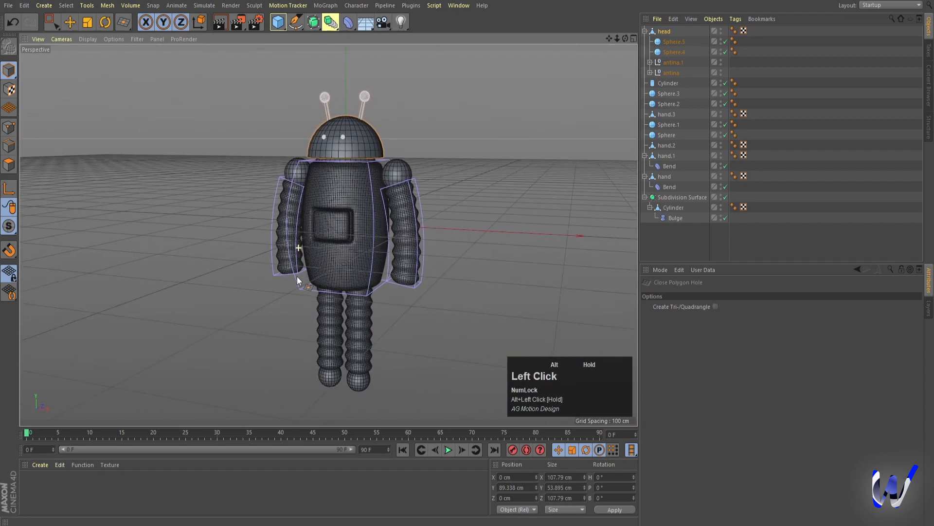
key(e)
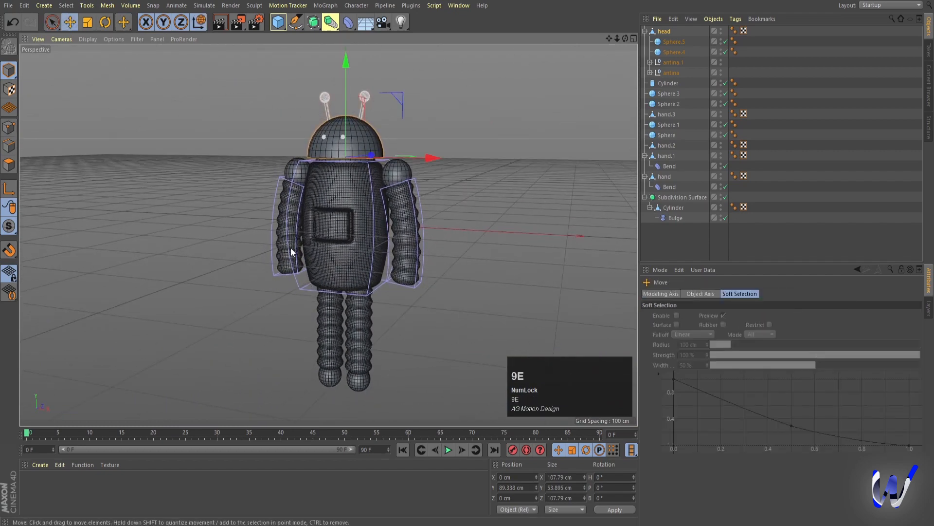
click(459, 153)
click(401, 168)
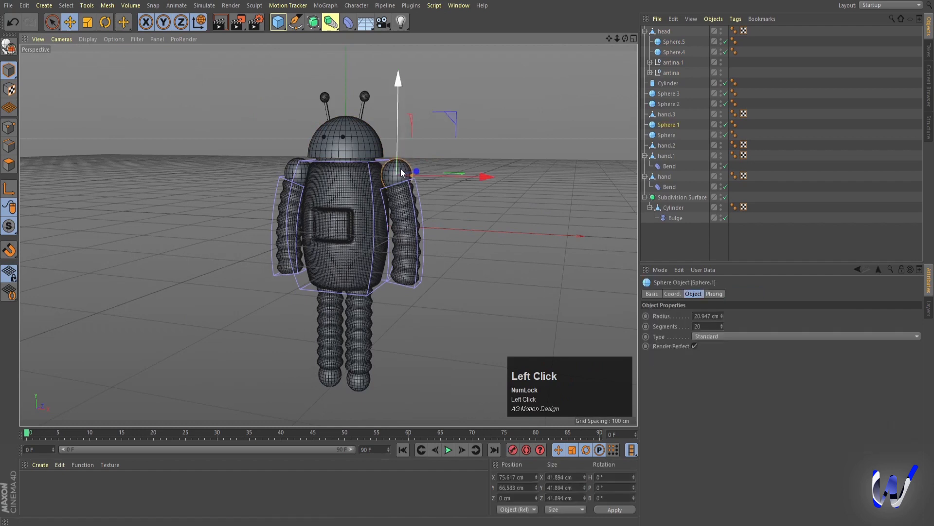
shift+click(294, 163)
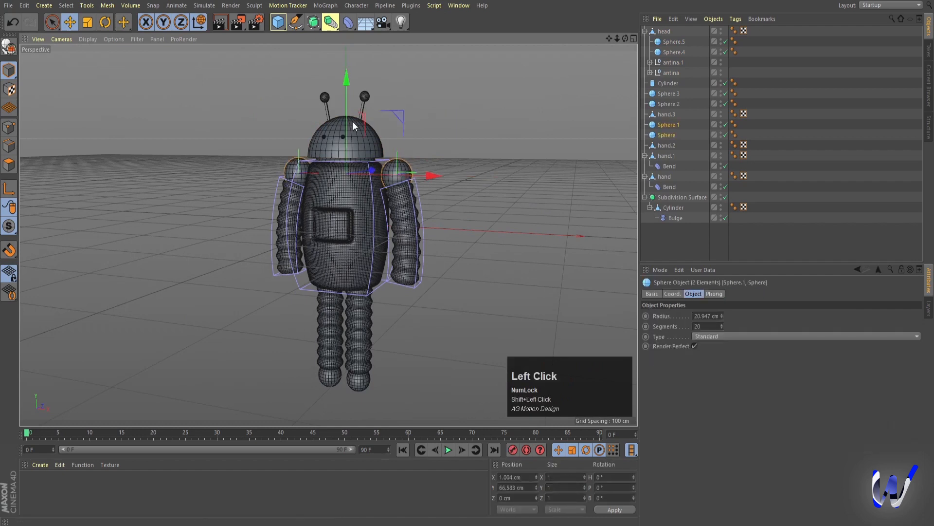
ctrl+drag(349, 77, 370, 193)
In the front view, move the hand sphere on the positive X side onto its arm end, at about X 87.9, Y -81.5 cm.
middle_click(386, 204)
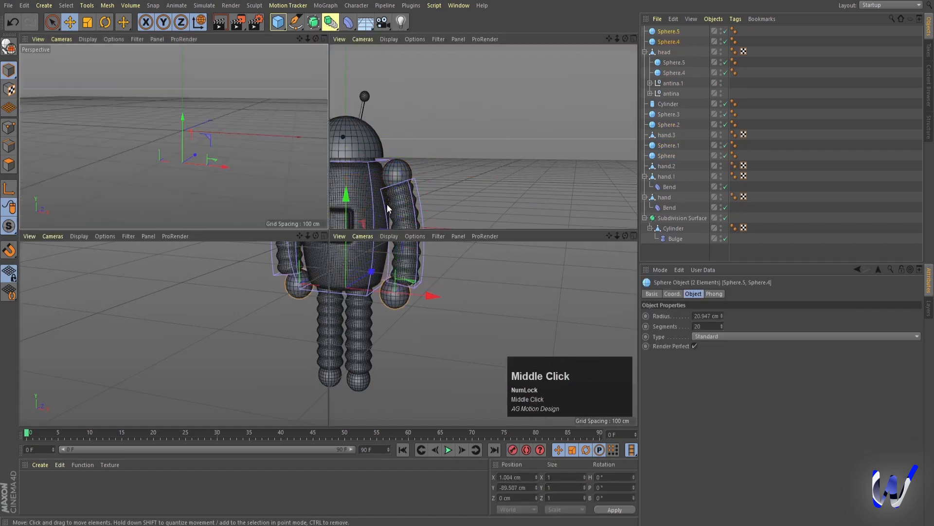
middle_click(472, 320)
scroll(378, 315, down, 4)
alt+middle_drag(379, 315, 424, 240)
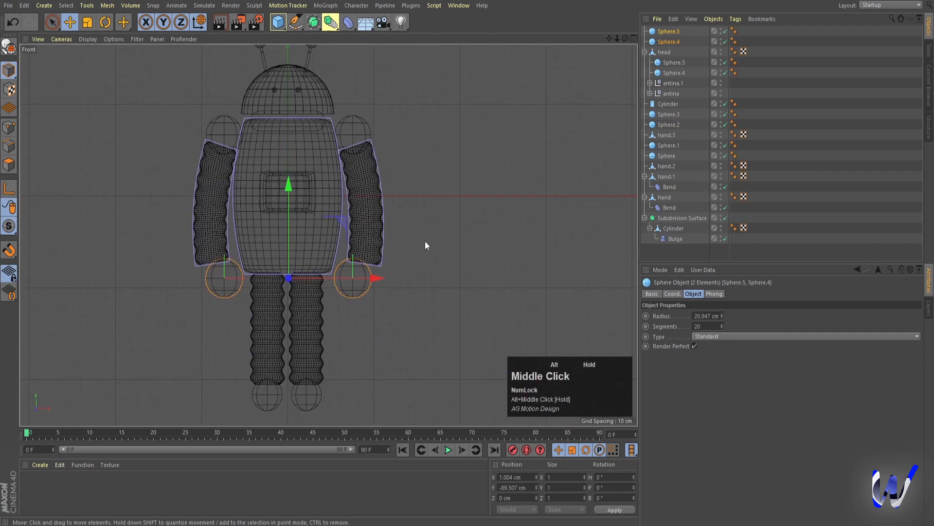
click(366, 299)
click(349, 293)
scroll(362, 292, up, 4)
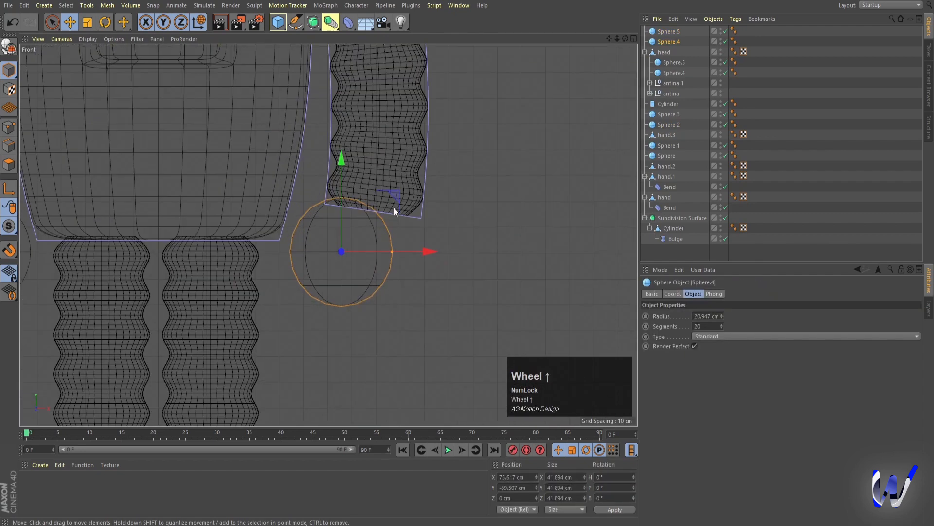
drag(395, 196, 425, 174)
Move the other hand sphere onto its arm end at about X -86, Y -82.5 cm and return to the perspective view.
scroll(394, 233, down, 4)
click(226, 233)
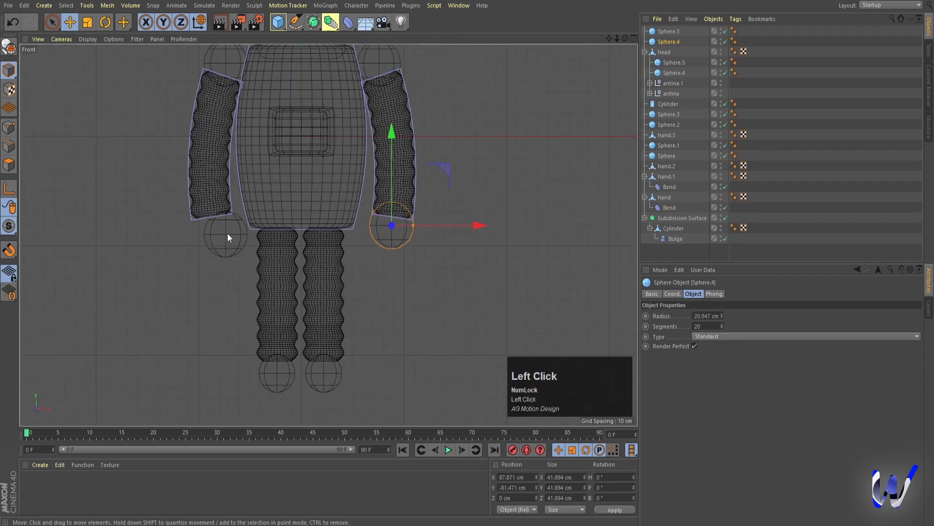
scroll(227, 233, up, 4)
drag(315, 237, 288, 233)
drag(259, 180, 249, 156)
middle_click(290, 192)
middle_click(216, 155)
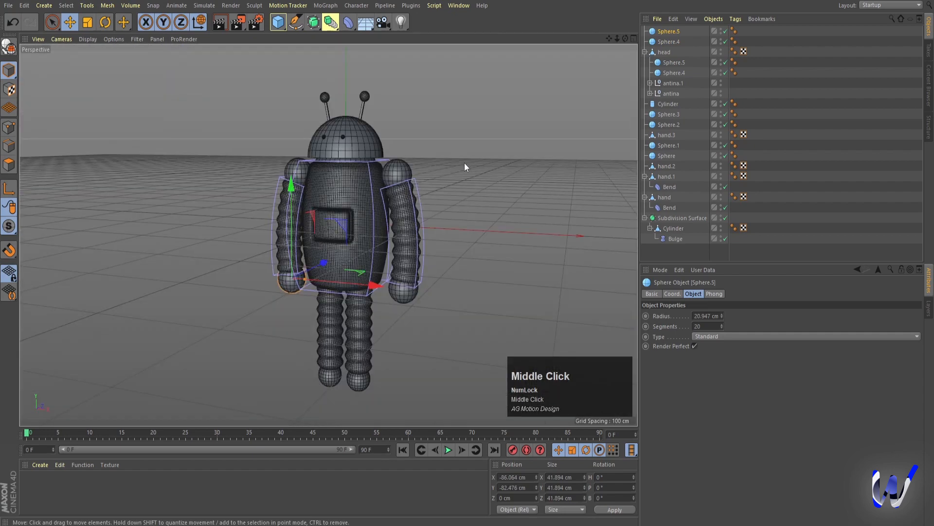
click(465, 162)
Group all objects of the scene under one null and name it robot.
alt+drag(335, 270, 378, 284)
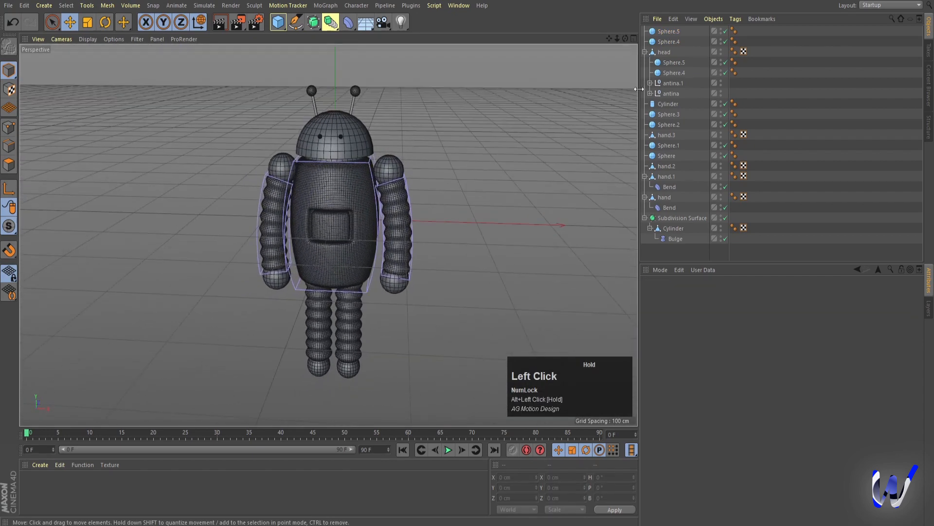
click(645, 217)
key(ctrl+a)
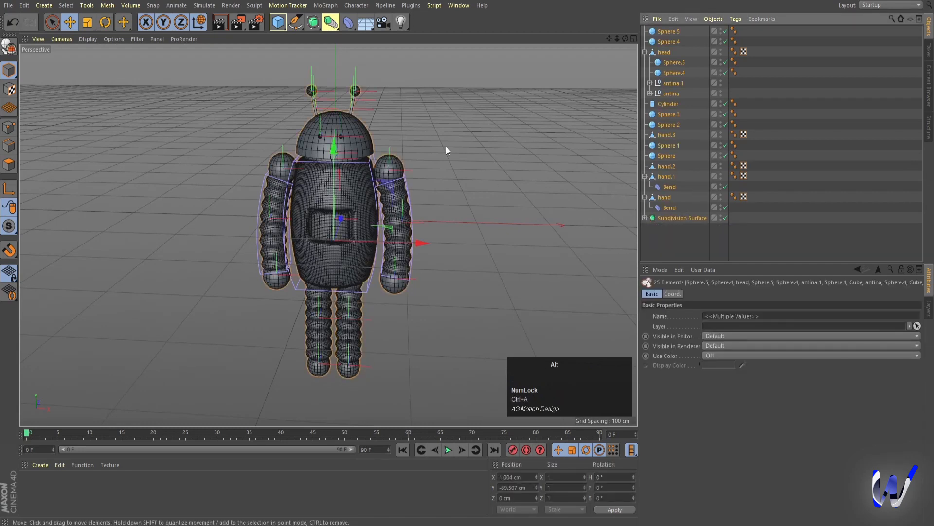
key(alt+g)
double_click(664, 31)
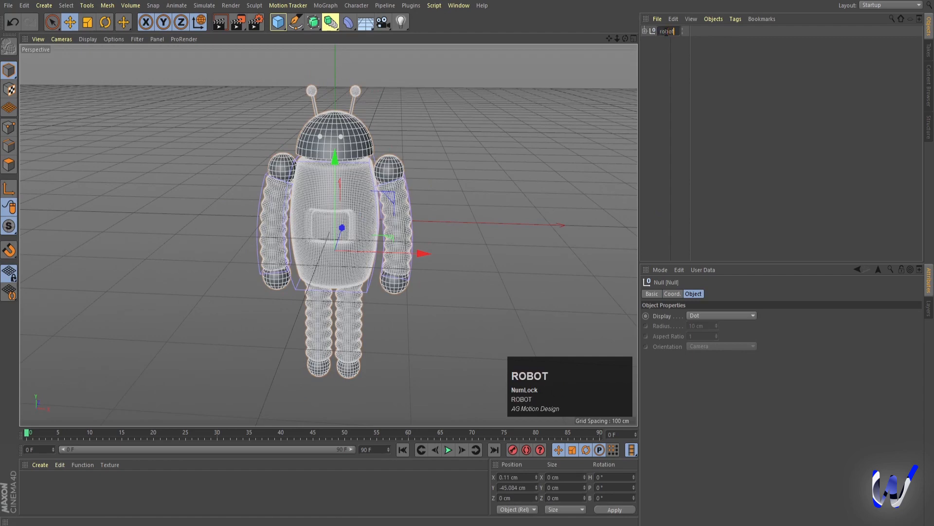
key(Return)
click(440, 146)
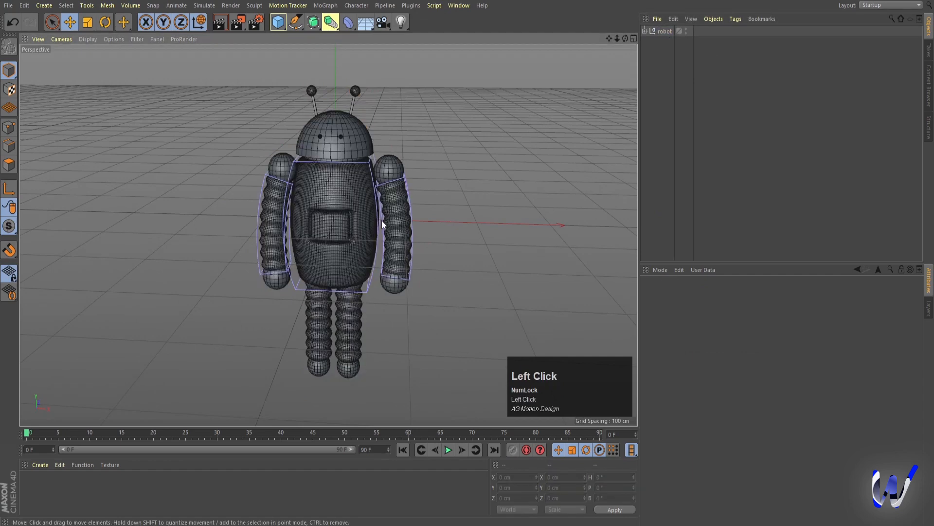
Examine the assembled robot from the front and from slightly turned angles.
scroll(382, 220, up, 1)
mouse_move(363, 267)
alt+mouse_down()
mouse_move(342, 253)
mouse_move(353, 254)
alt+mouse_up()
alt+middle_drag(355, 254, 411, 240)
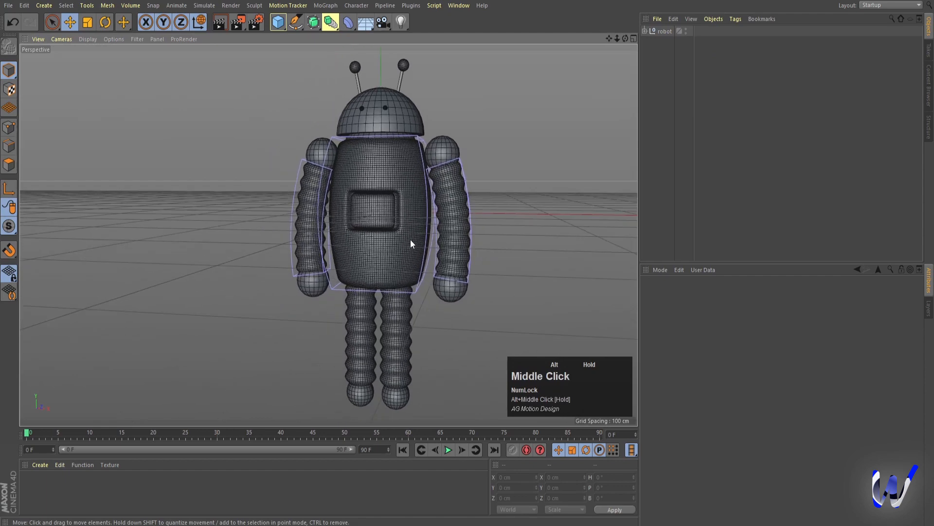
alt+right_drag(410, 239, 384, 245)
alt+middle_drag(384, 245, 417, 241)
alt+drag(416, 241, 393, 249)
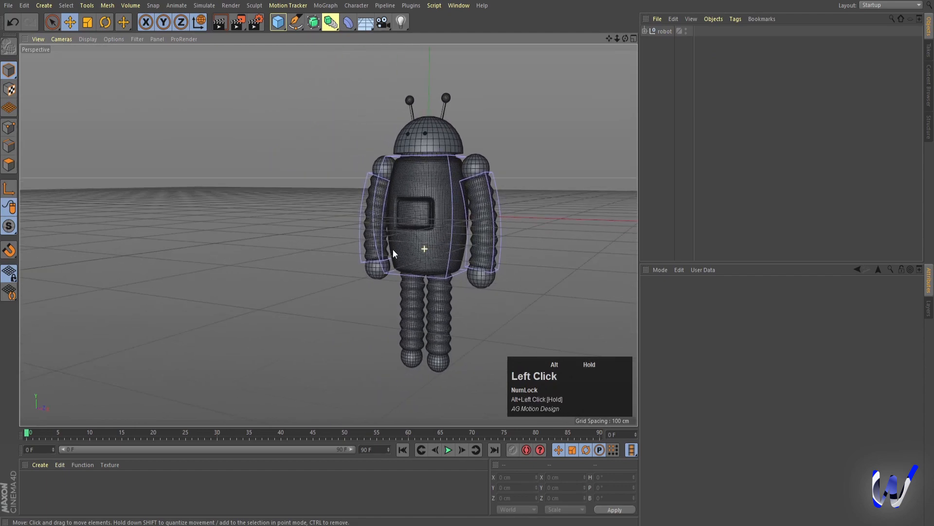
alt+middle_drag(412, 240, 374, 219)
alt+scroll(465, 217, up, 1)
click(480, 151)
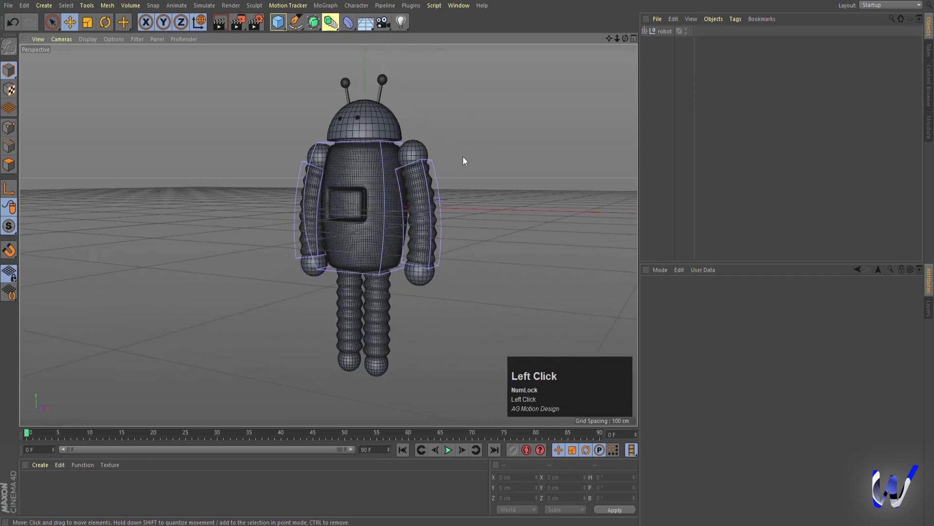
alt+middle_drag(463, 156, 412, 157)
mouse_move(364, 197)
alt+mouse_down()
mouse_move(385, 199)
mouse_move(376, 198)
alt+mouse_up()
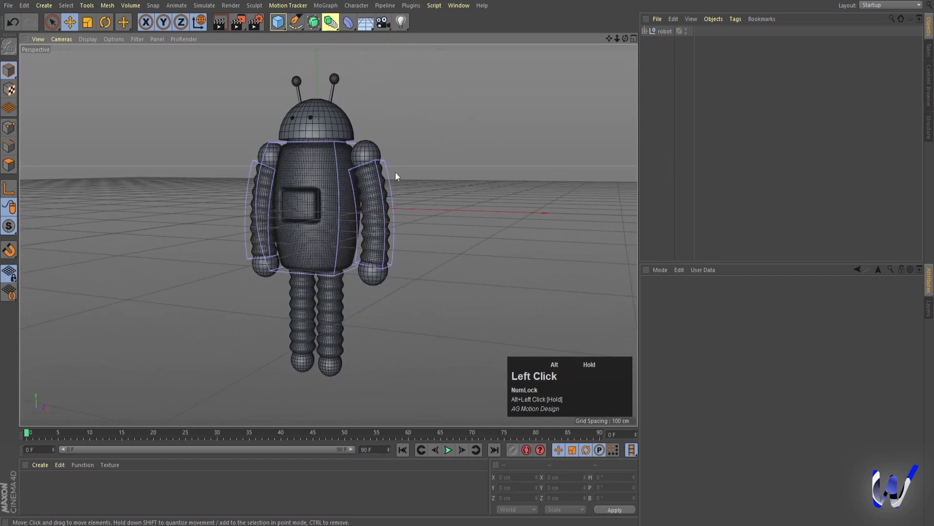
Set the view to parallel projection and frame the whole robot, slightly turned and centred.
click(62, 39)
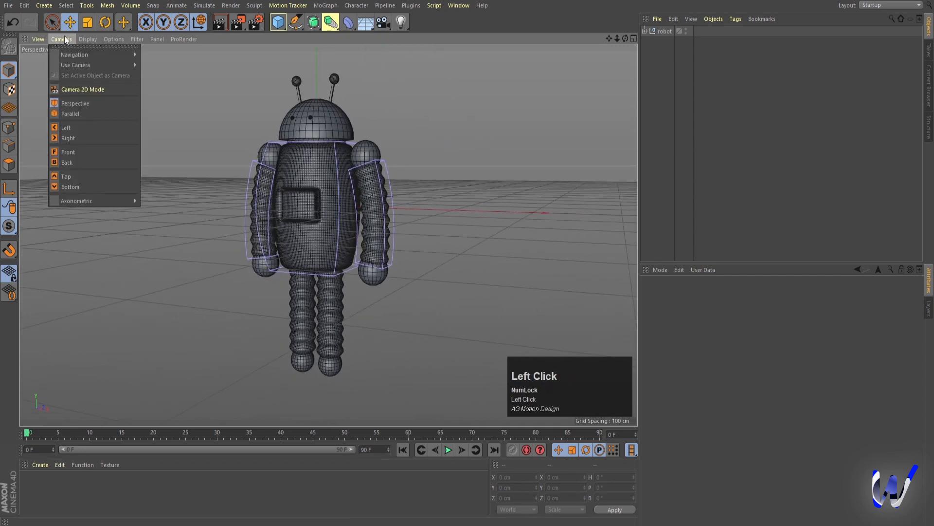
click(72, 115)
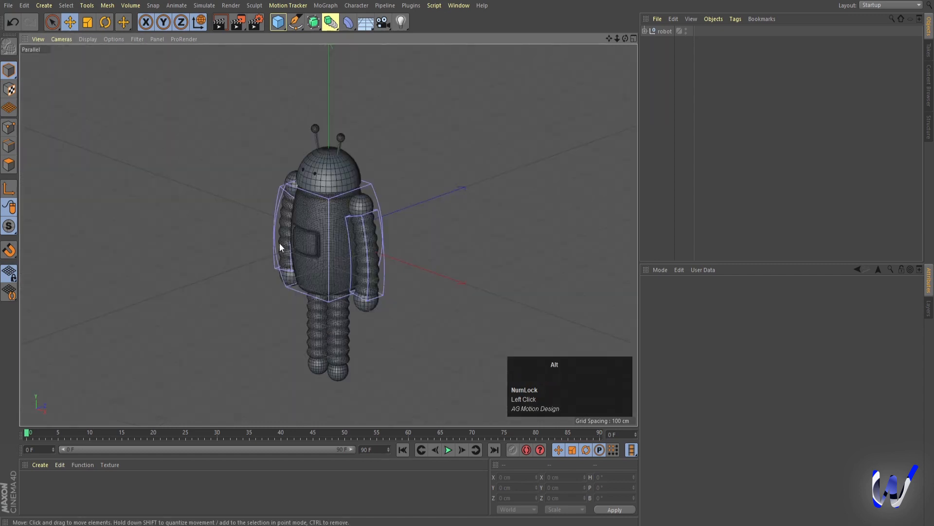
alt+drag(279, 243, 297, 213)
alt+middle_drag(346, 241, 407, 207)
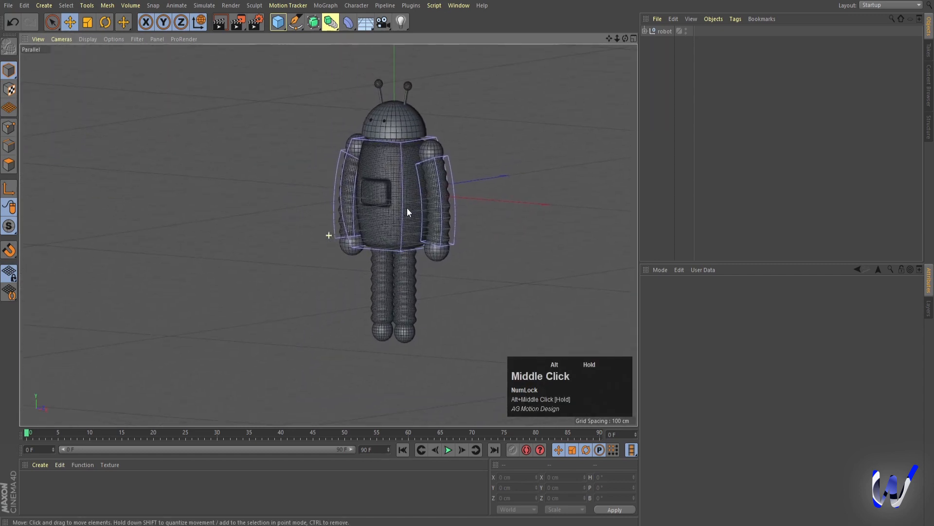
alt+middle_drag(353, 238, 378, 230)
alt+middle_drag(389, 234, 321, 233)
alt+right_drag(320, 233, 362, 208)
alt+middle_drag(362, 208, 338, 209)
mouse_move(337, 209)
alt+mouse_down()
mouse_move(326, 212)
mouse_move(346, 212)
alt+mouse_up()
alt+middle_drag(346, 212, 361, 179)
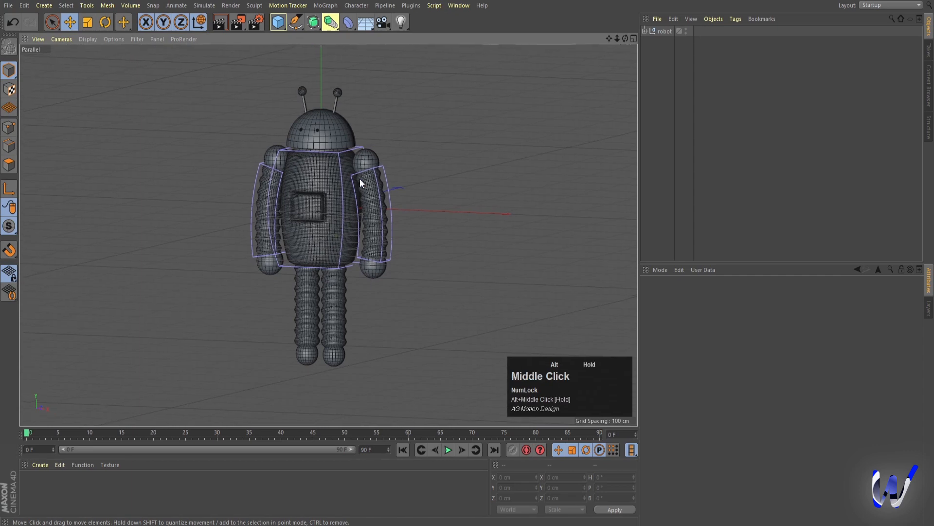
Add a camera from the current parallel view and look through it.
click(383, 22)
click(696, 31)
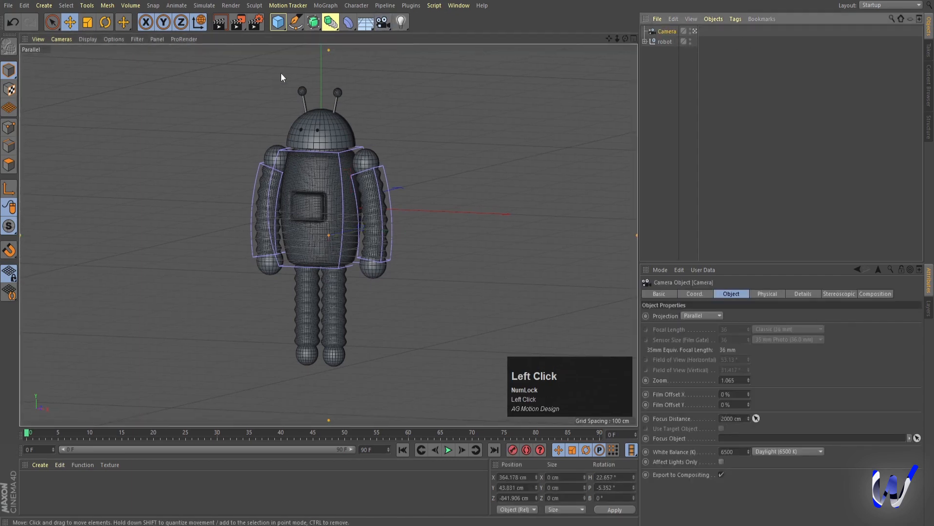
Add a floor, lower it to about Y -223 cm beneath the robot's feet, and render a preview from a slightly higher angle.
click(365, 22)
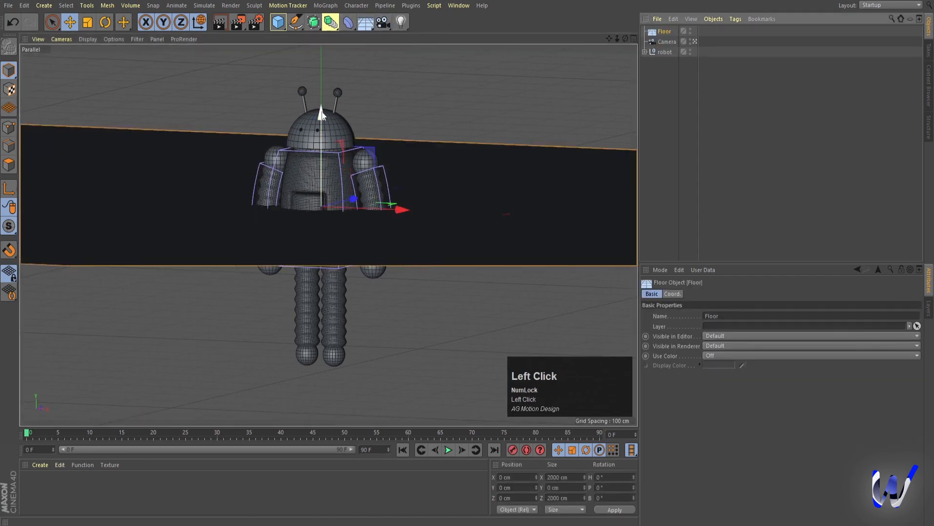
drag(322, 115, 356, 305)
mouse_move(353, 281)
alt+middle_down()
mouse_move(355, 262)
mouse_move(345, 274)
alt+middle_up()
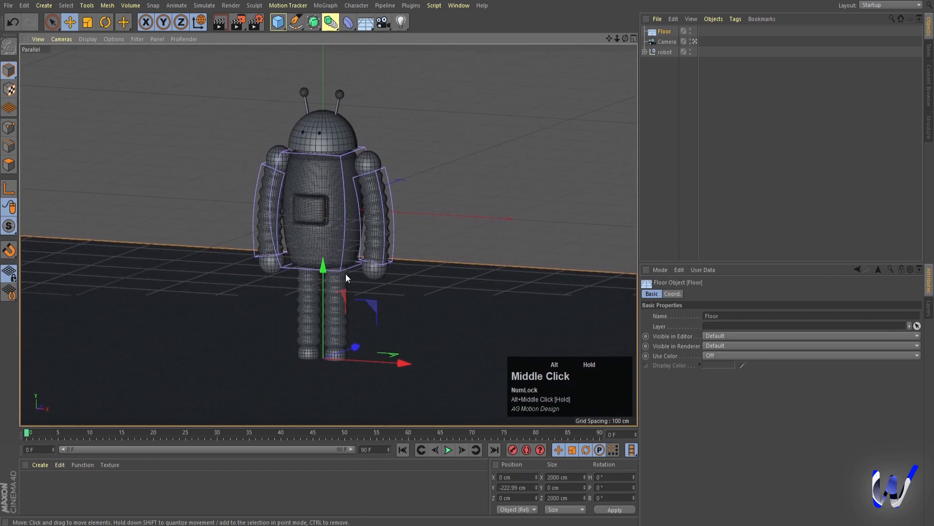
alt+drag(345, 273, 343, 278)
alt+middle_drag(342, 277, 332, 268)
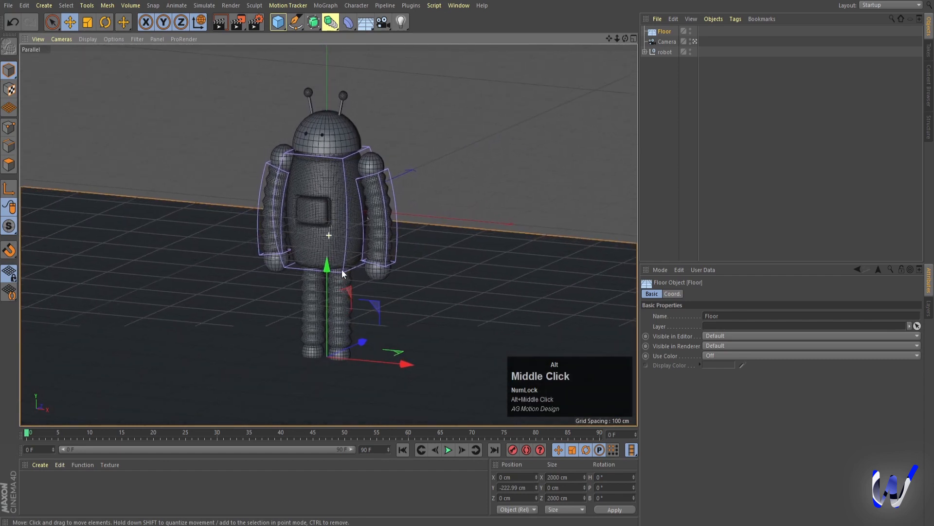
key(ctrl+r)
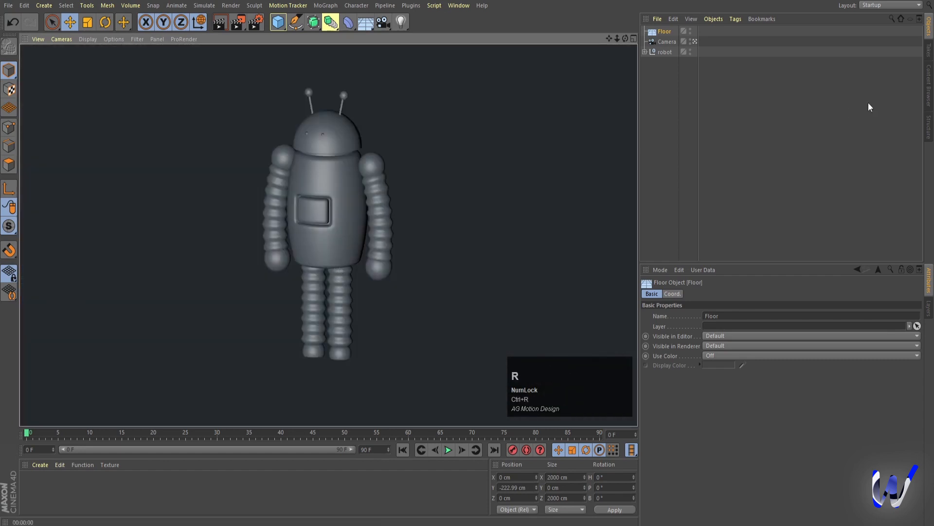
click(816, 124)
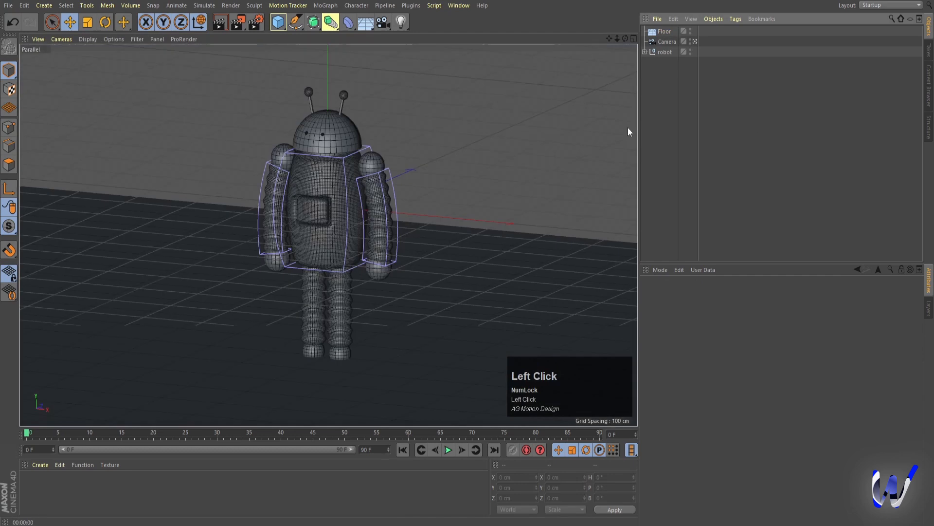
Set the radius of both eye spheres to 4 cm and render a preview of the robot.
click(306, 133)
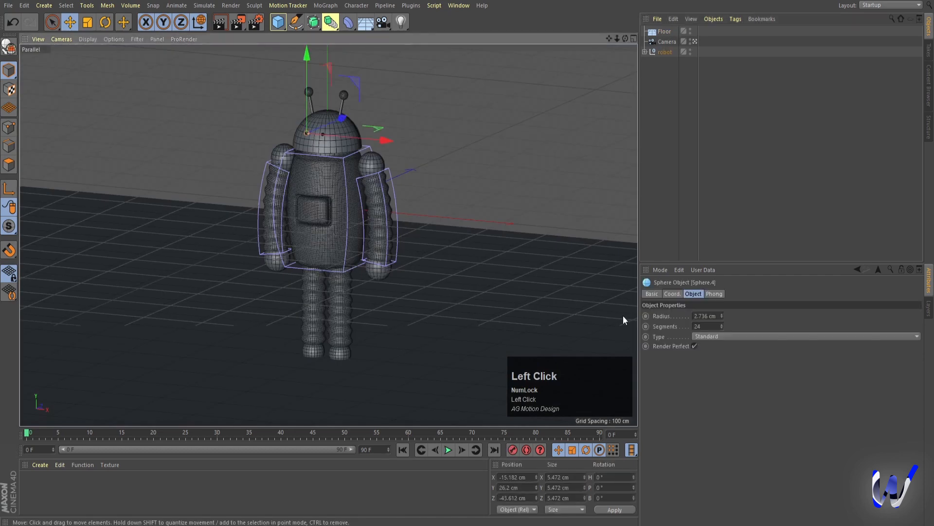
click(705, 317)
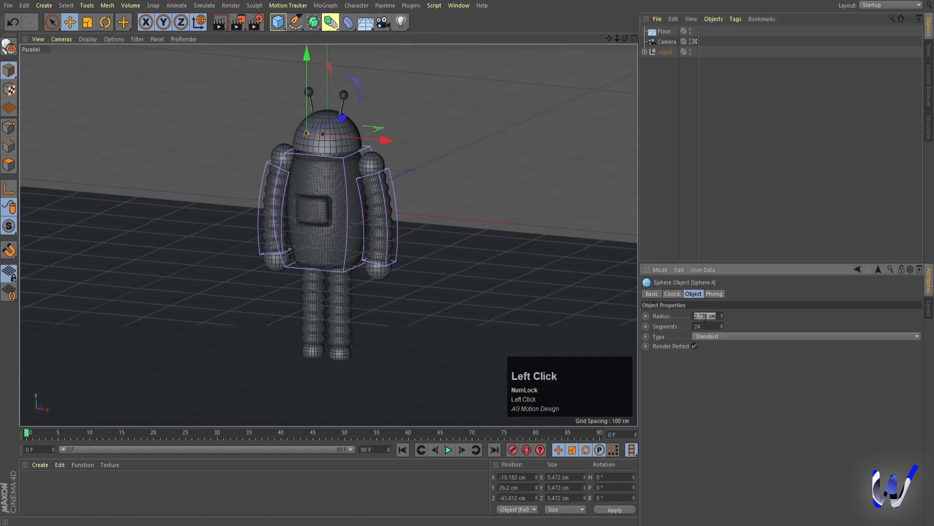
key(Return)
click(681, 173)
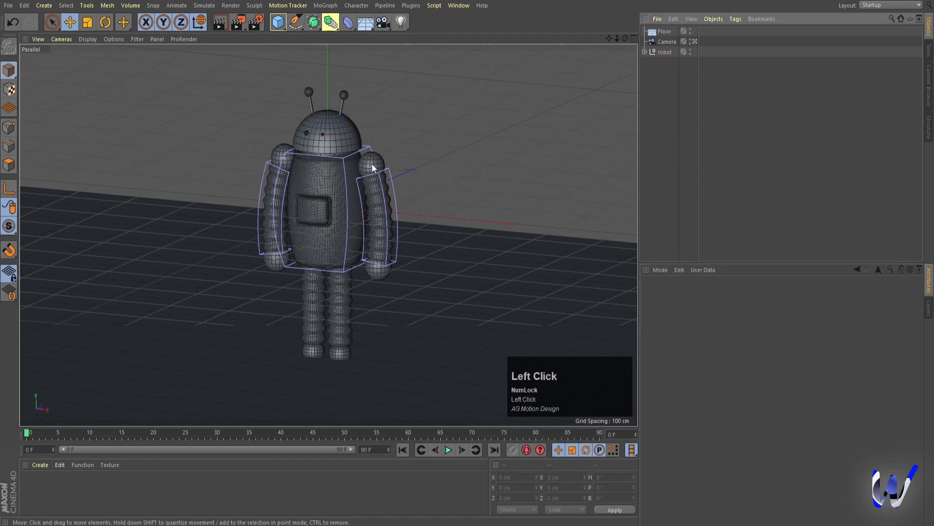
click(323, 134)
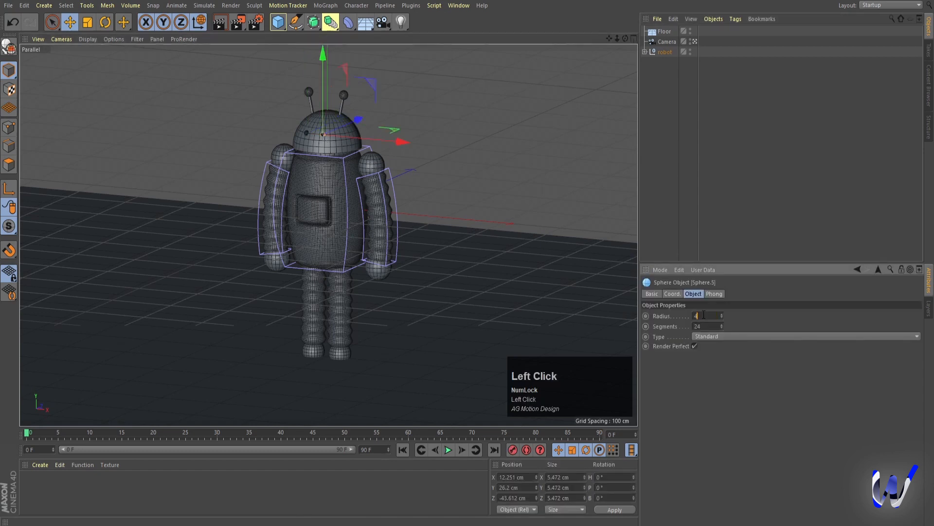
click(714, 201)
key(ctrl+r)
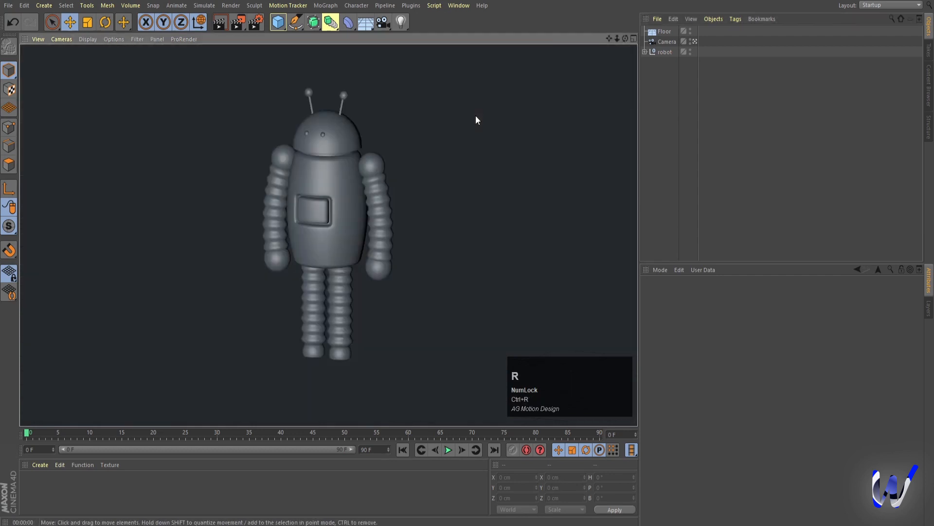
click(769, 133)
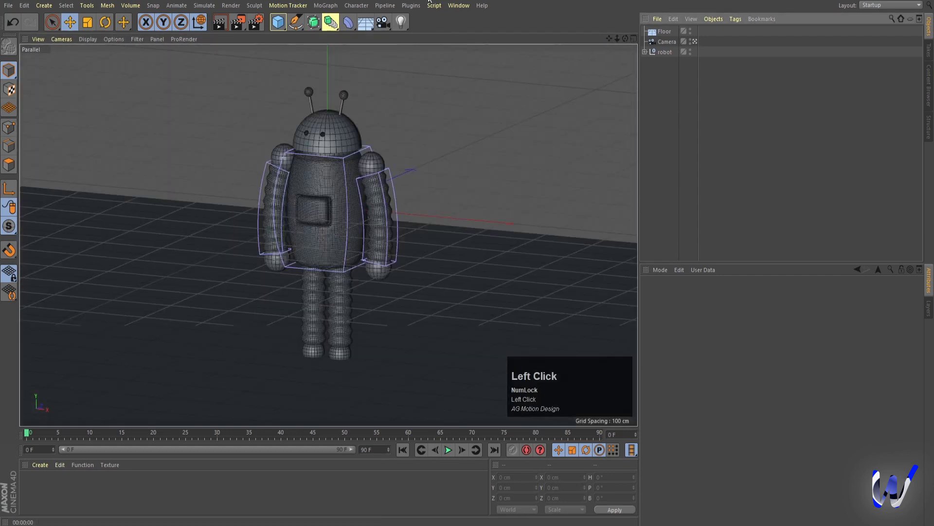
Add an area light at the scene origin and enlarge its rectangle in width and height.
click(402, 23)
click(513, 58)
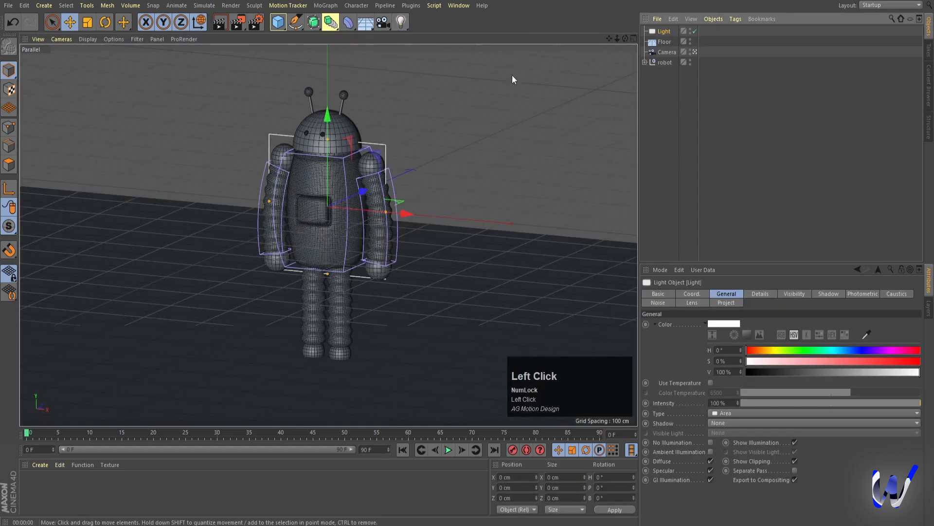
drag(425, 212, 427, 212)
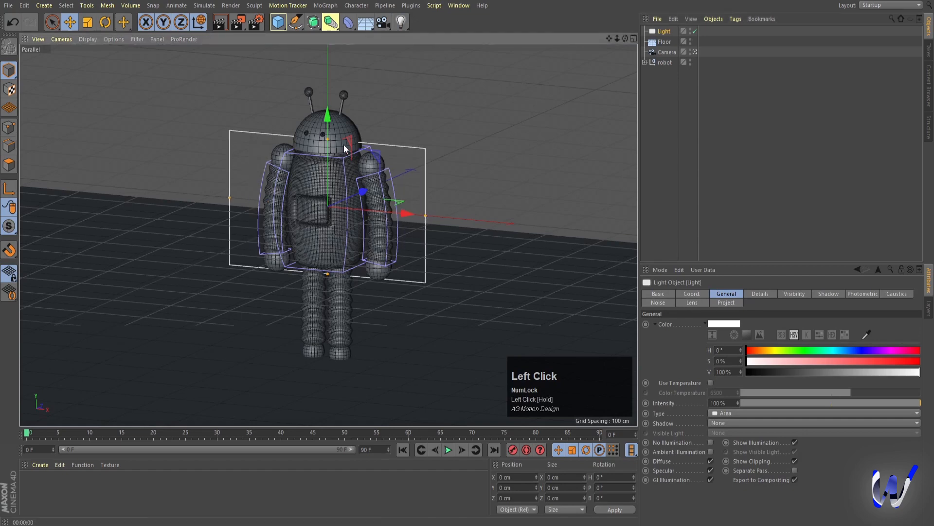
drag(327, 139, 327, 96)
In the top view, place the light at about X -721, Z -765 cm and rotate it to about H -39°, P -39°.
middle_click(396, 124)
middle_click(496, 109)
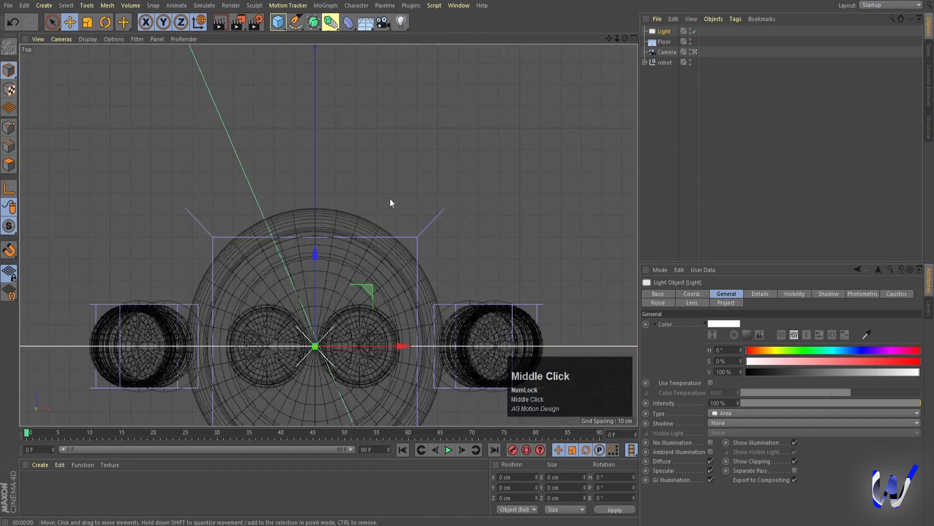
scroll(407, 192, down, 10)
drag(443, 150, 362, 283)
key(r)
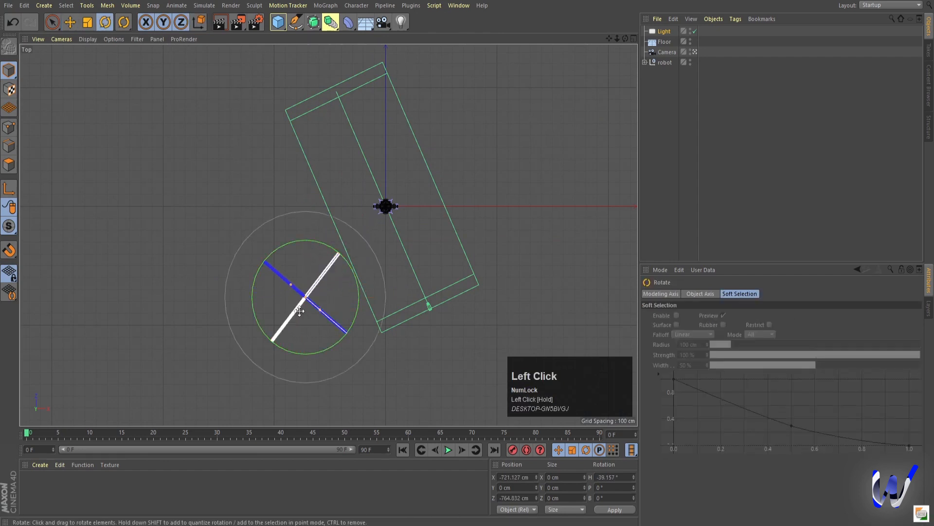
drag(293, 312, 331, 262)
In the side view, raise the area light to about Y 786 cm and render a preview from the camera.
middle_click(142, 297)
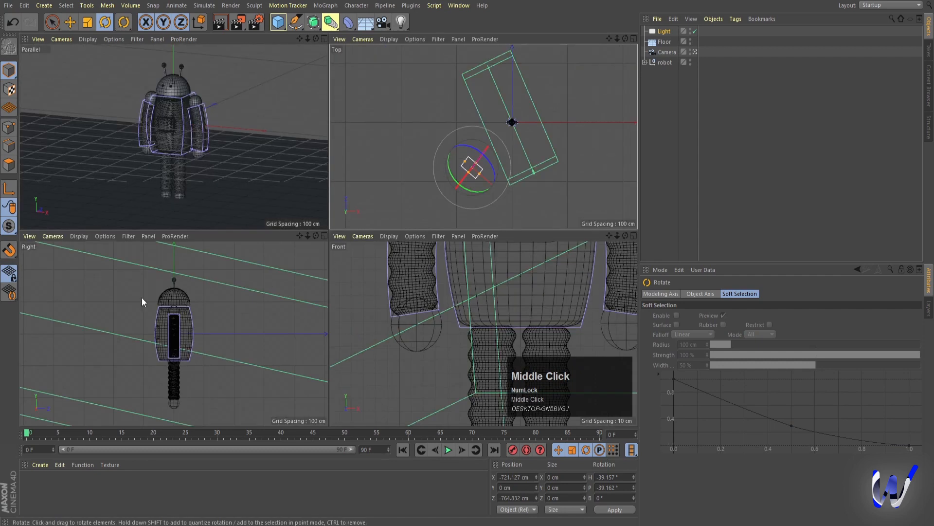
middle_click(142, 297)
scroll(142, 297, up, 3)
key(e)
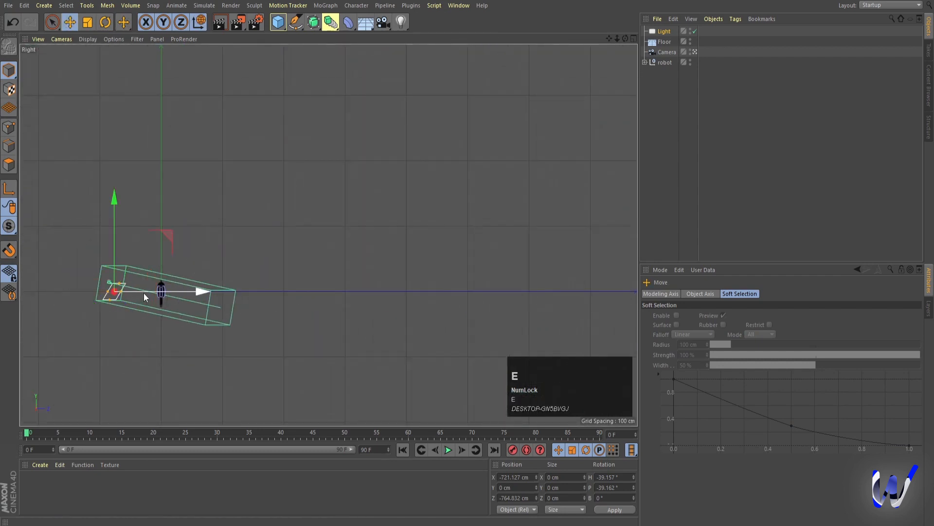
drag(122, 203, 124, 162)
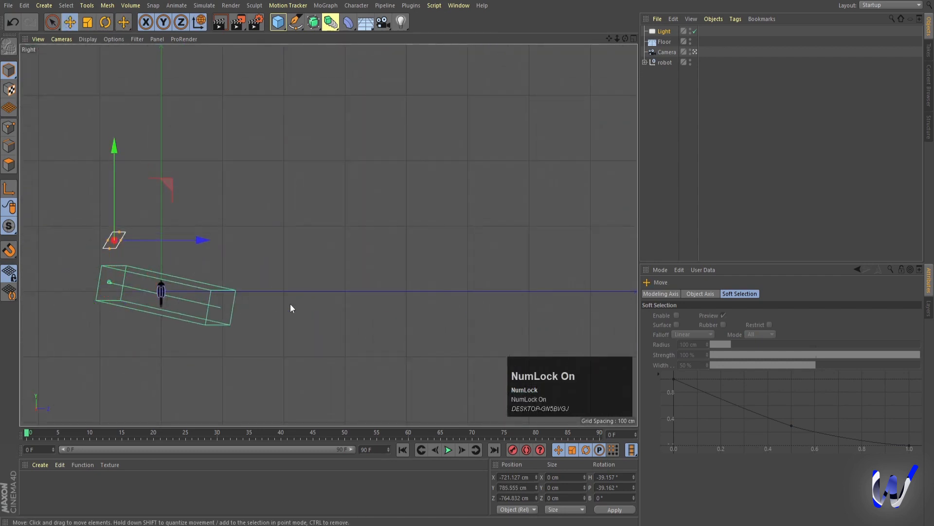
middle_click(290, 307)
middle_click(220, 176)
key(ctrl+r)
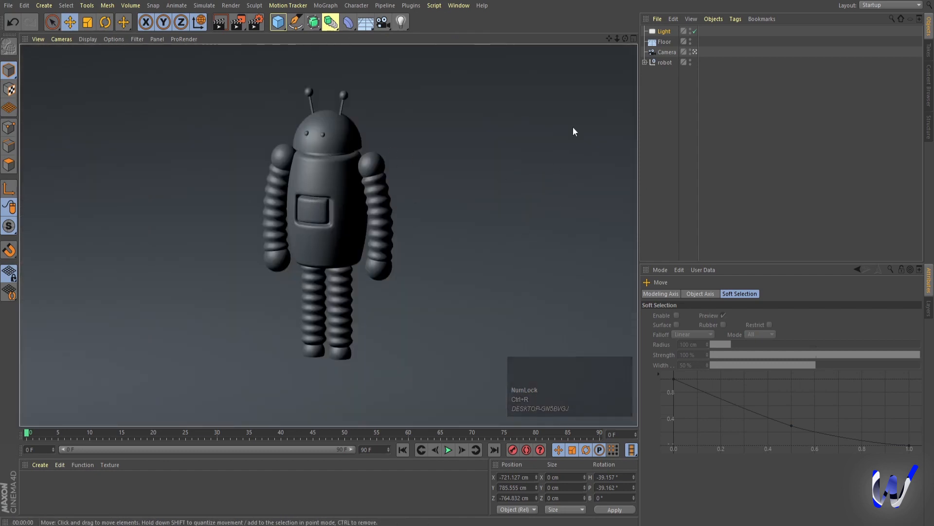
click(710, 102)
Set the light's shadow type to Area and render a preview of the shadowed robot.
click(663, 31)
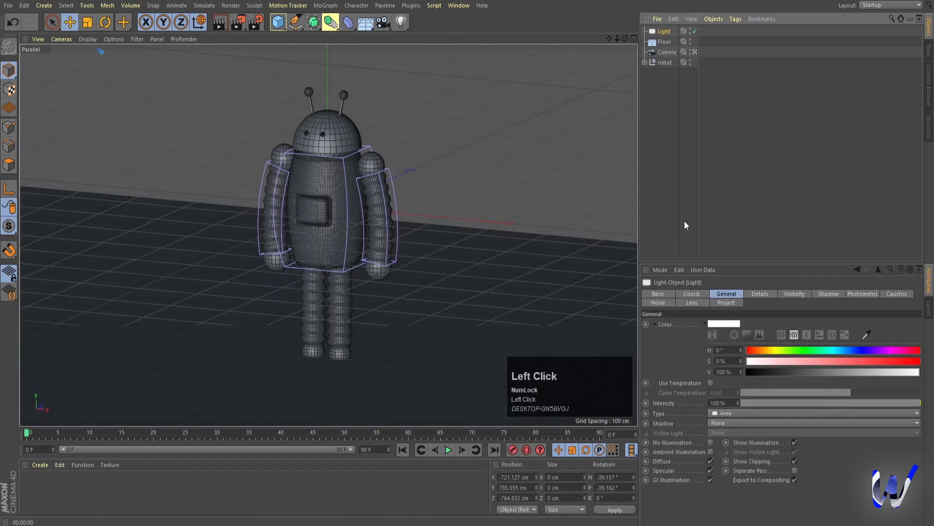
click(710, 423)
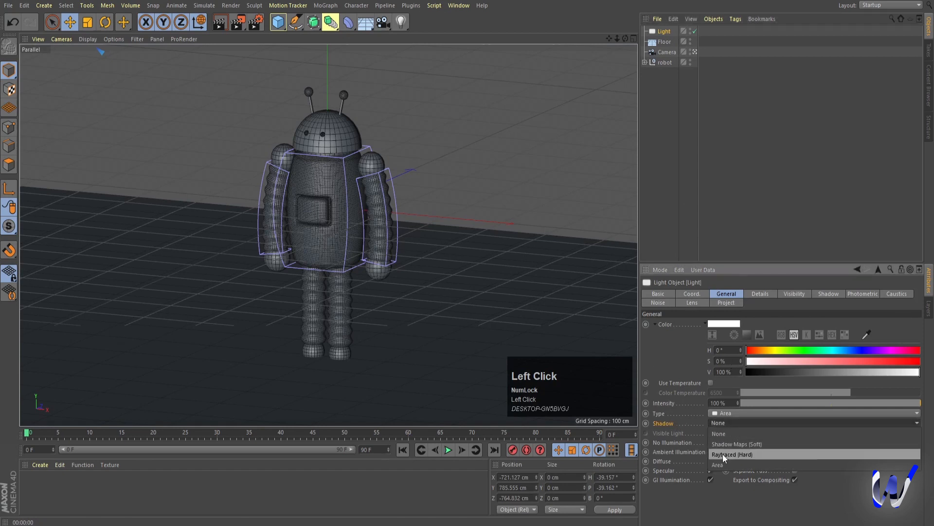
click(722, 462)
key(ctrl+r)
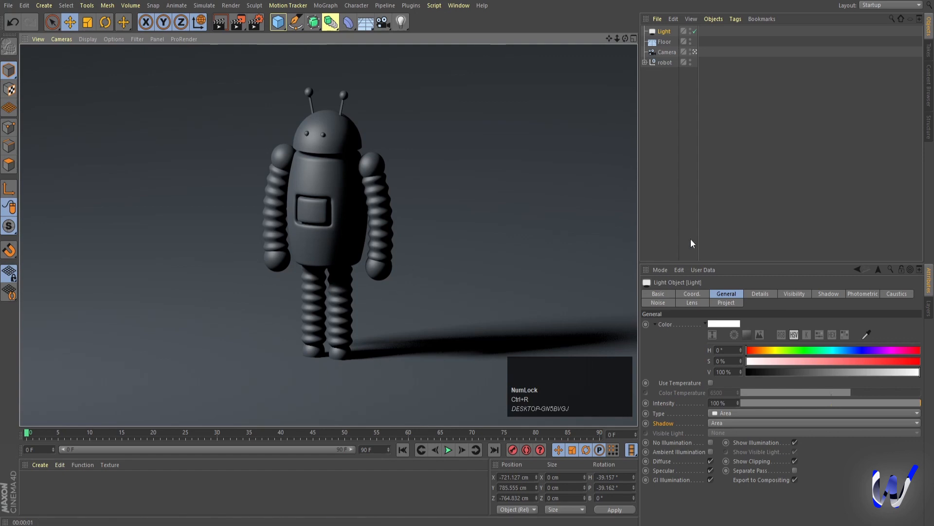
click(676, 91)
Duplicate the area light to the robot's opposite side at about X 983 cm and rotate the copy to about H 41°.
click(660, 33)
middle_click(358, 211)
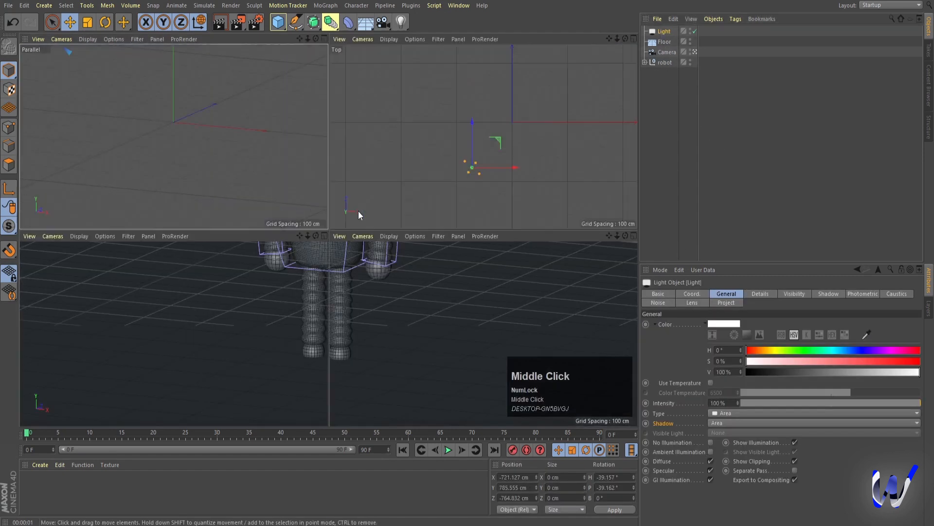
middle_click(488, 151)
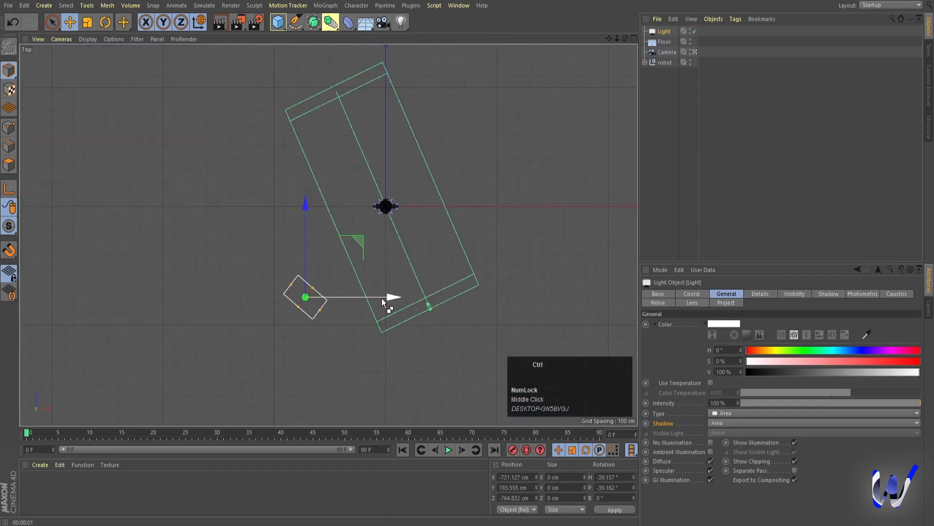
ctrl+drag(387, 297, 489, 260)
key(r)
key(w)
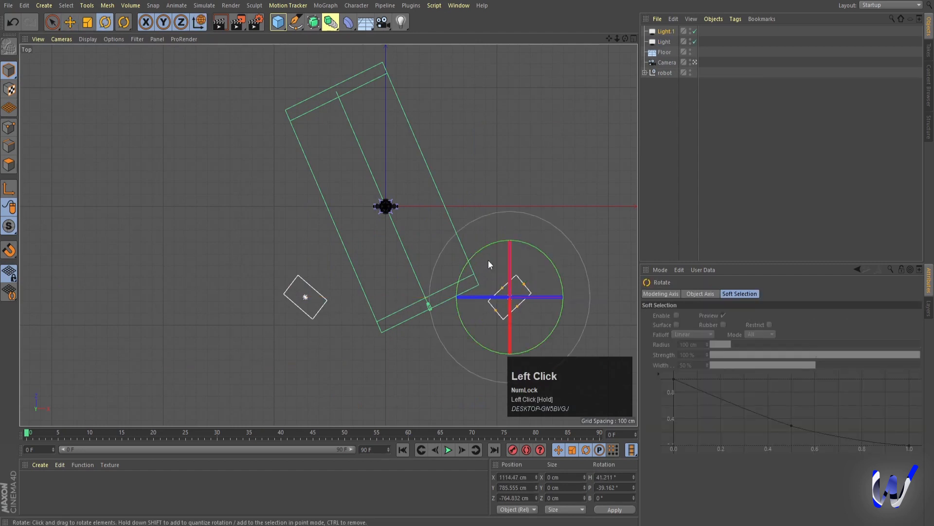
key(e)
drag(598, 303, 583, 296)
Render a camera preview of the robot lit by both area lights.
middle_click(583, 296)
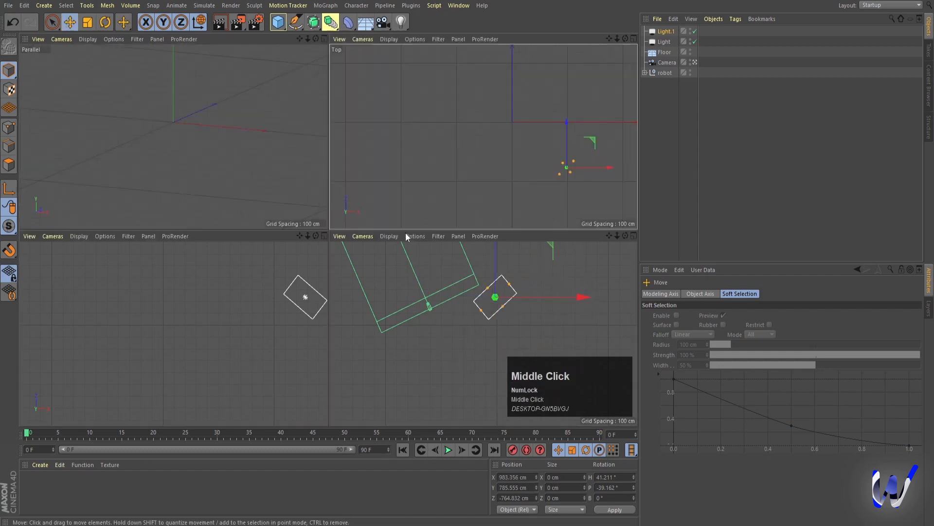
middle_click(154, 125)
key(ctrl+r)
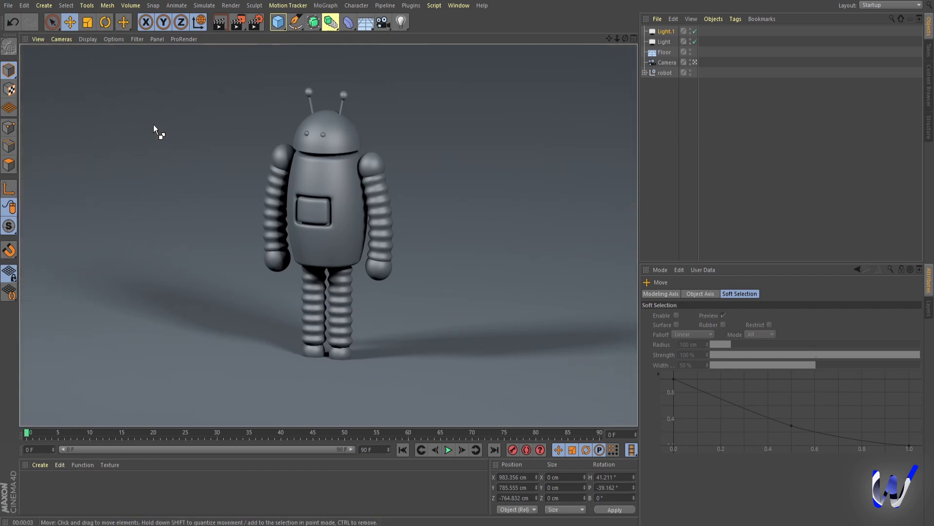
click(691, 137)
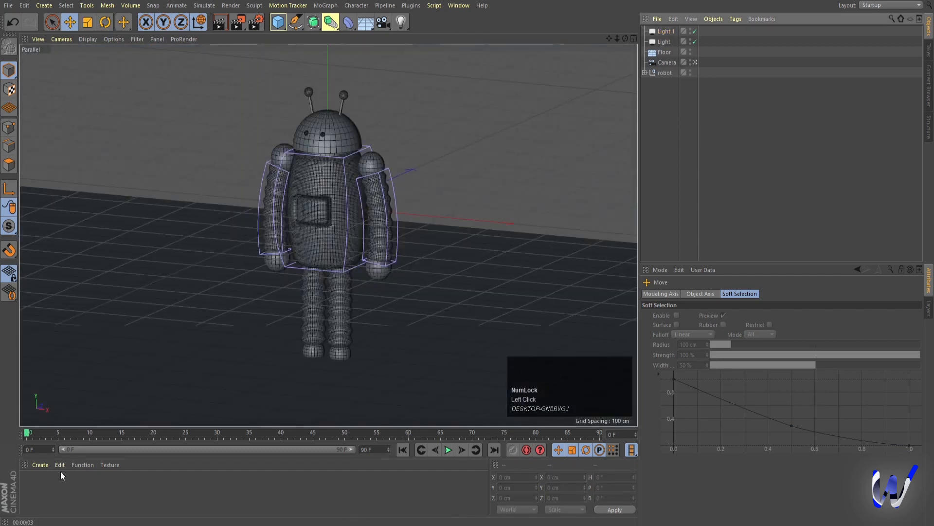
Apply a new material to the robot's barrel body and set its color to pure red, RGB 255, 0, 0.
double_click(48, 480)
drag(34, 482, 331, 217)
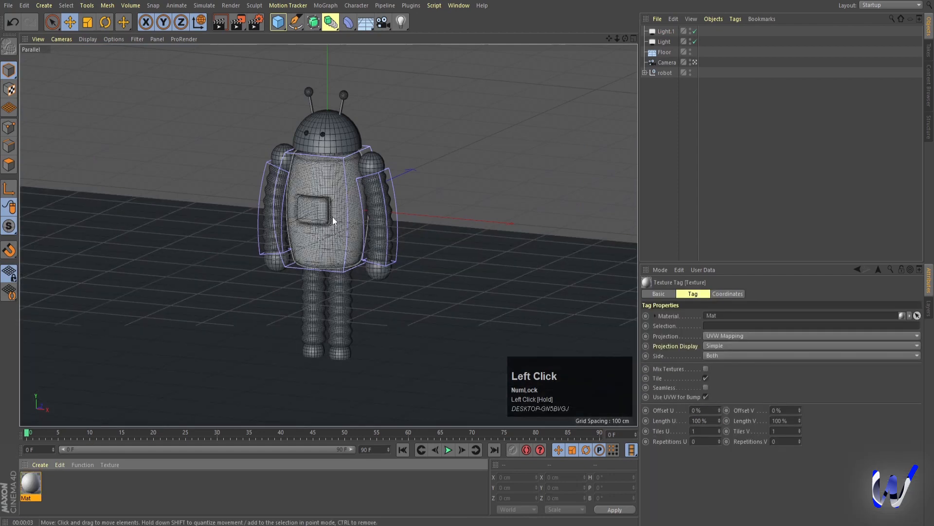
double_click(33, 478)
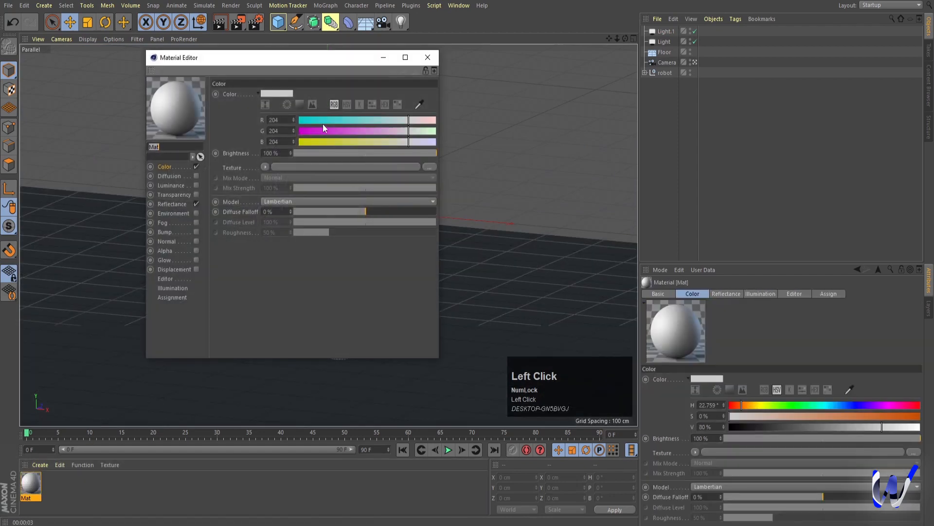
click(321, 120)
drag(314, 130, 299, 130)
click(306, 141)
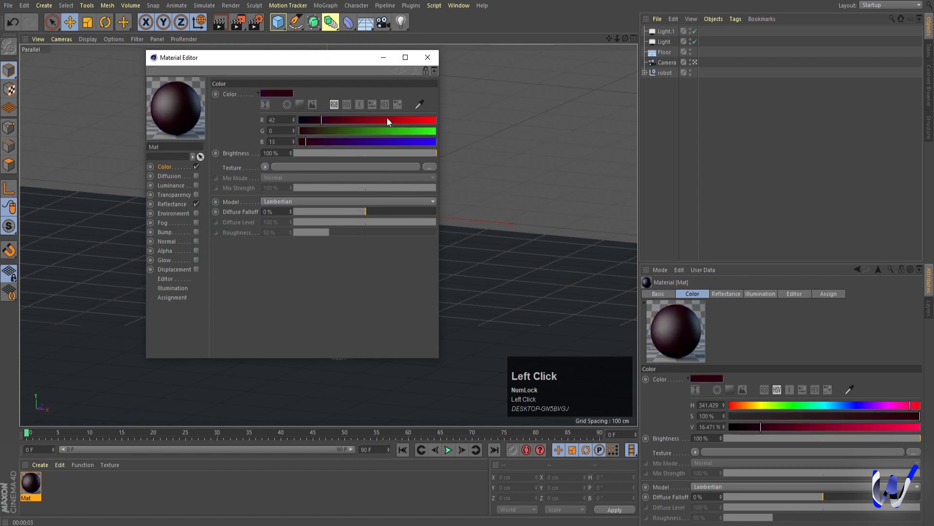
drag(387, 119, 435, 131)
drag(306, 141, 285, 139)
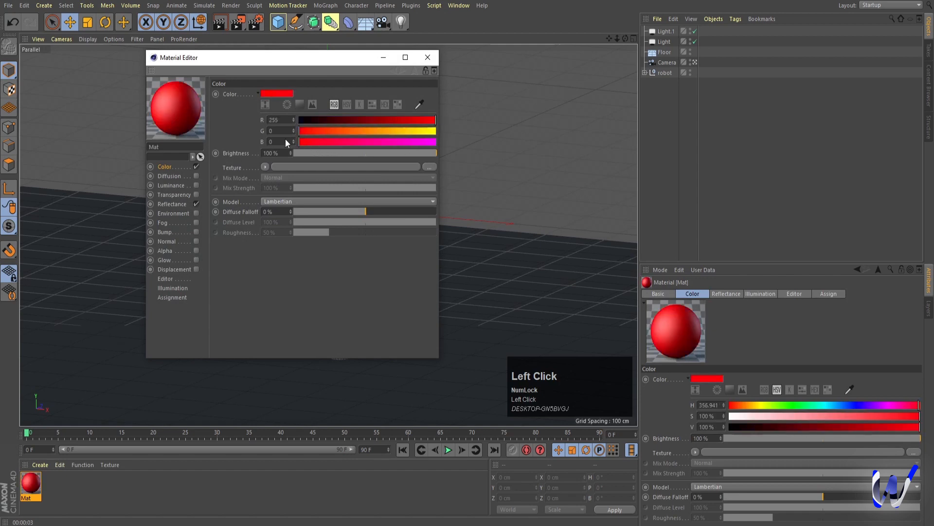
Enable the red material's luminance with color RGB 255, 82, 47 and 56% brightness.
click(195, 185)
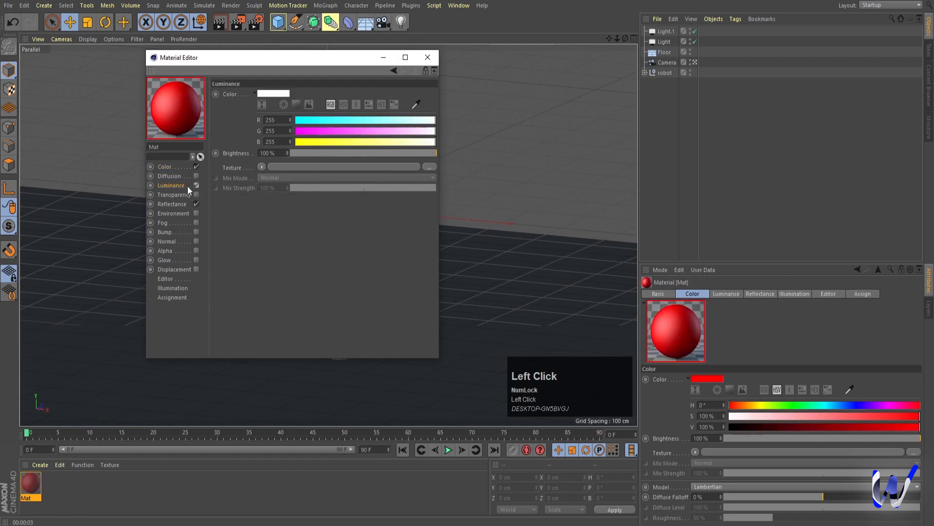
click(340, 130)
drag(349, 141, 323, 142)
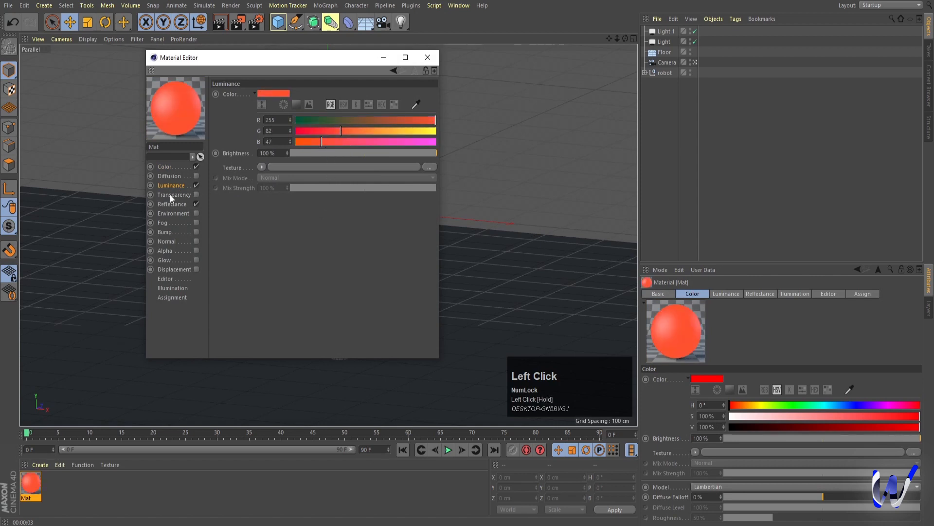
drag(404, 152, 372, 154)
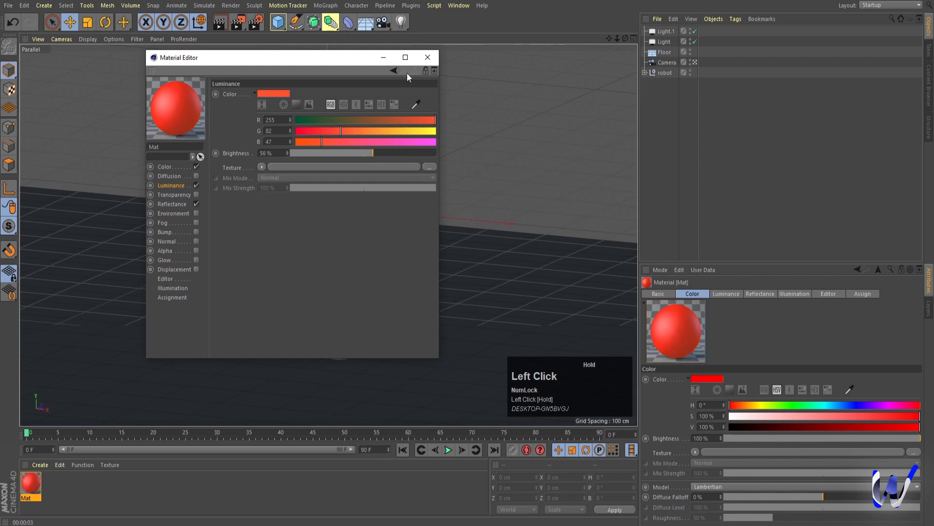
Render a camera preview of the robot with its red luminous body material.
click(428, 58)
key(ctrl+r)
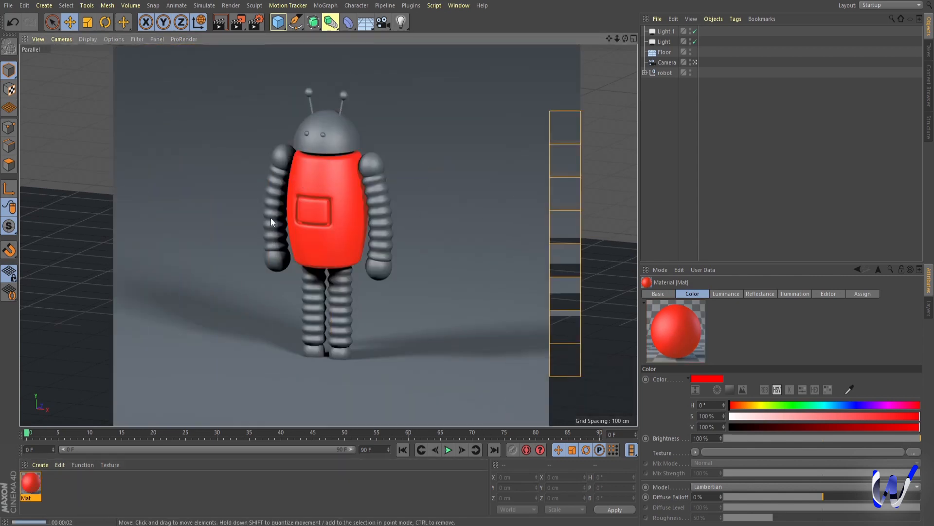
Create a new material, apply it to one of the robot's ribbed arms, and set its color to black.
double_click(65, 491)
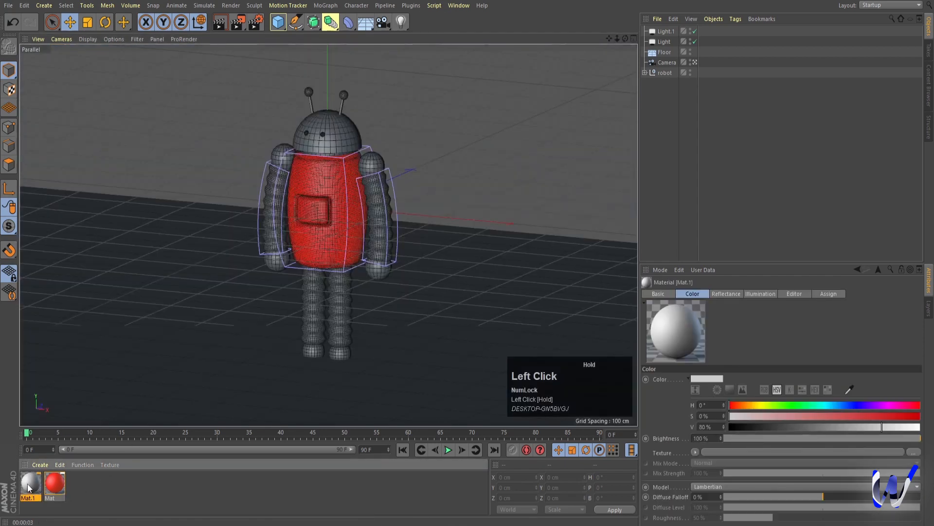
drag(28, 484, 276, 218)
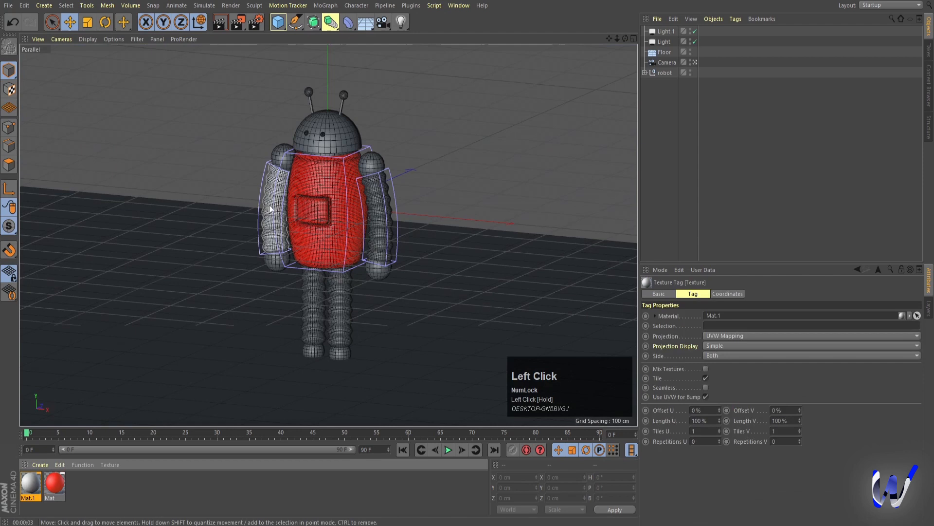
double_click(32, 483)
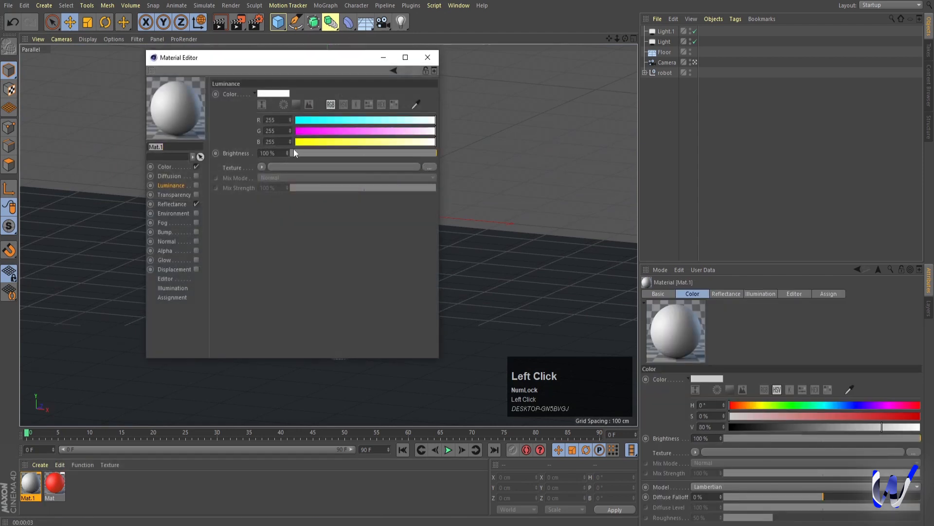
drag(308, 121, 287, 143)
click(165, 167)
Set the black material's reflectance to Beckmann with 24% roughness and 50% reflection strength, and render a preview.
click(171, 204)
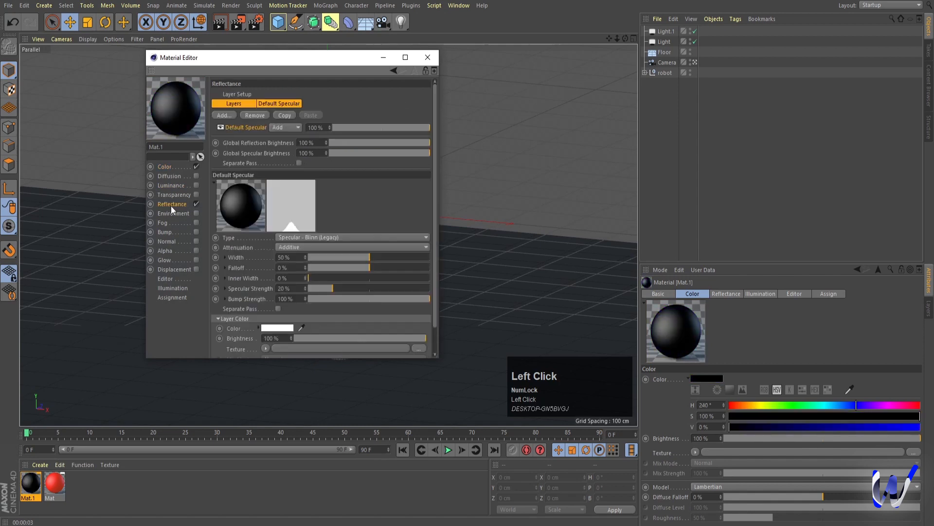
click(284, 237)
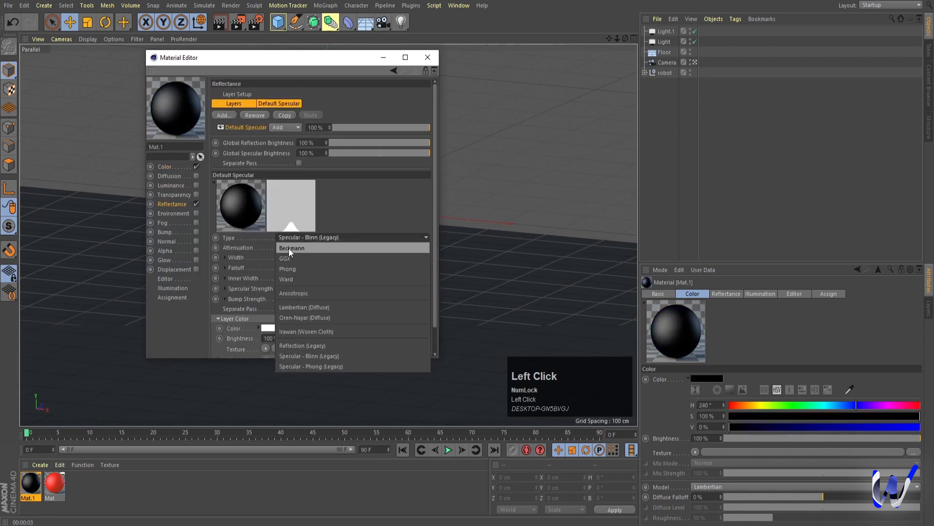
click(289, 248)
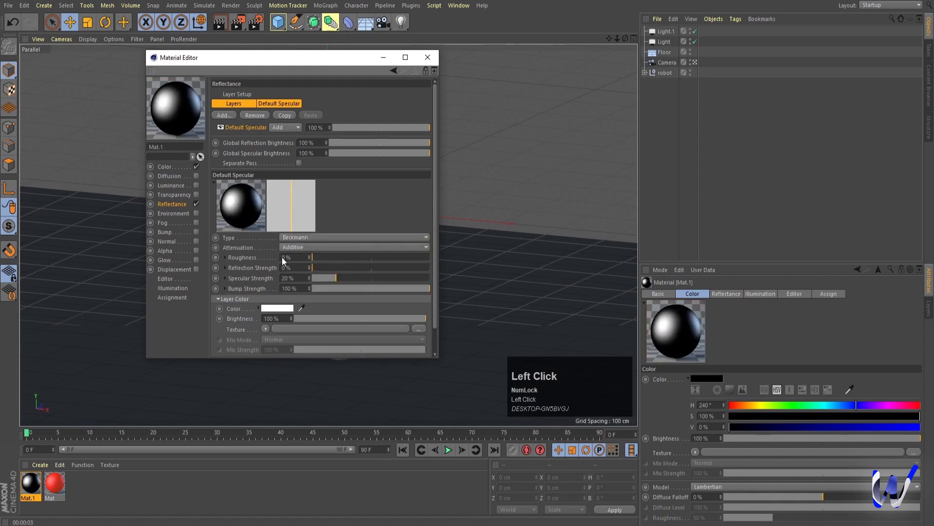
drag(357, 267, 340, 257)
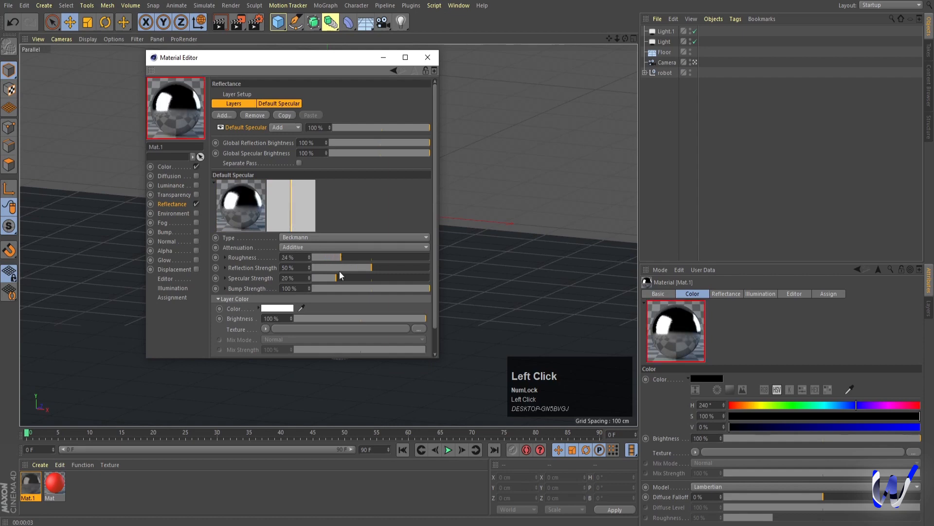
click(428, 57)
key(ctrl+r)
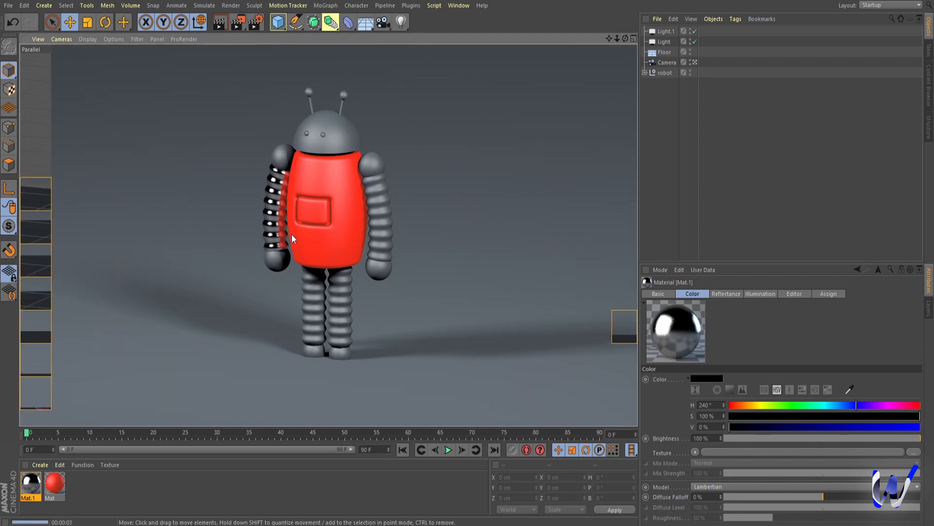
Set the black reflective material's roughness to 40% and render a preview.
click(32, 477)
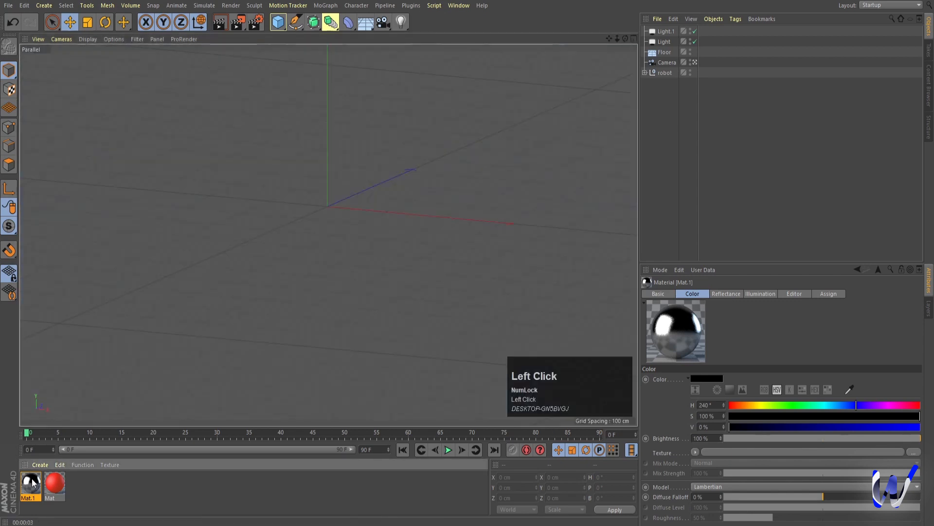
double_click(31, 478)
drag(353, 255, 360, 255)
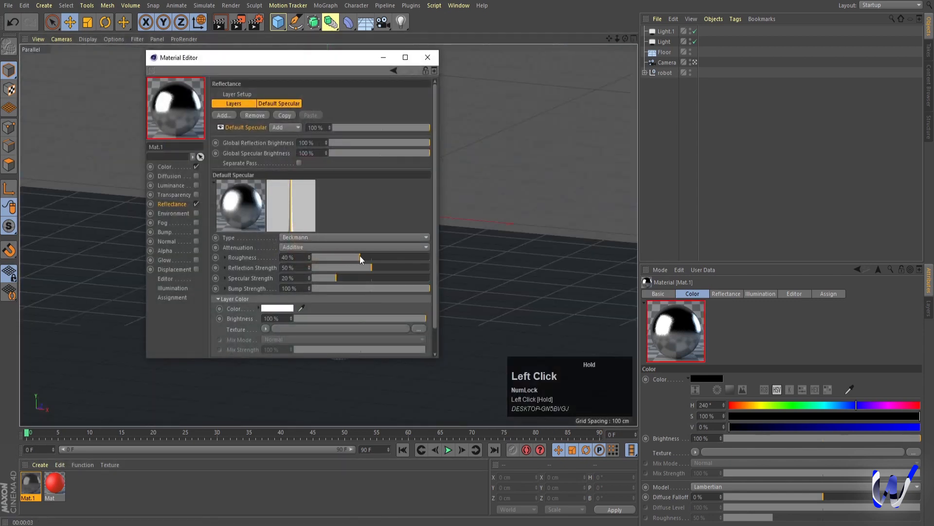
click(427, 57)
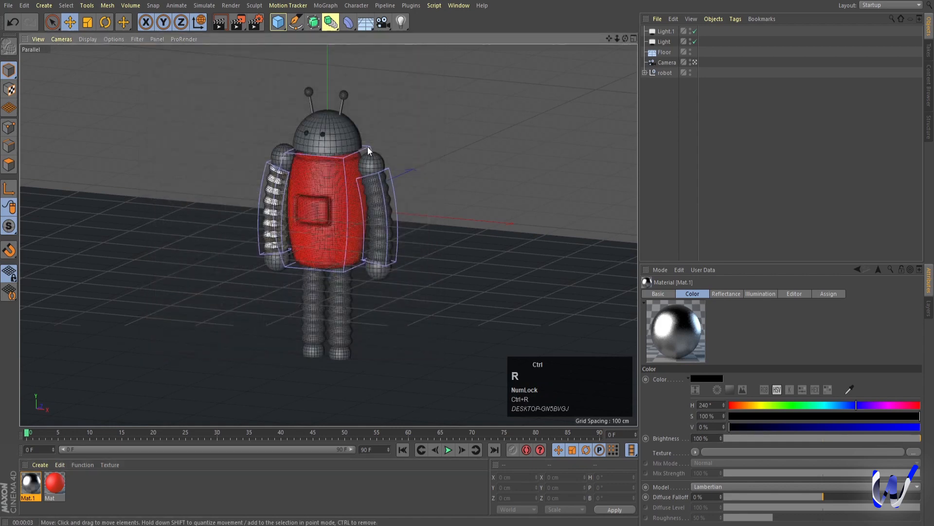
key(ctrl+r)
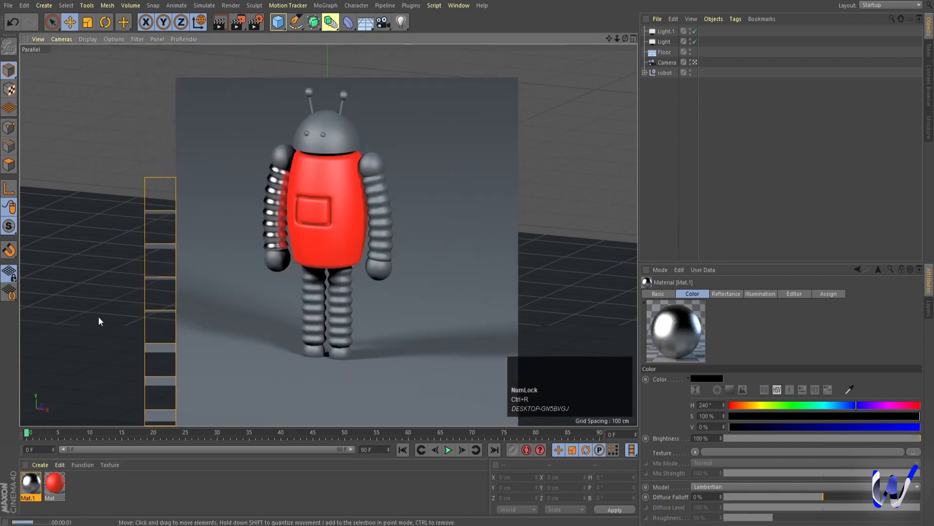
Apply the black reflective material to the other ribbed arm and both ribbed legs, and render a preview.
drag(26, 482, 314, 291)
drag(33, 485, 333, 309)
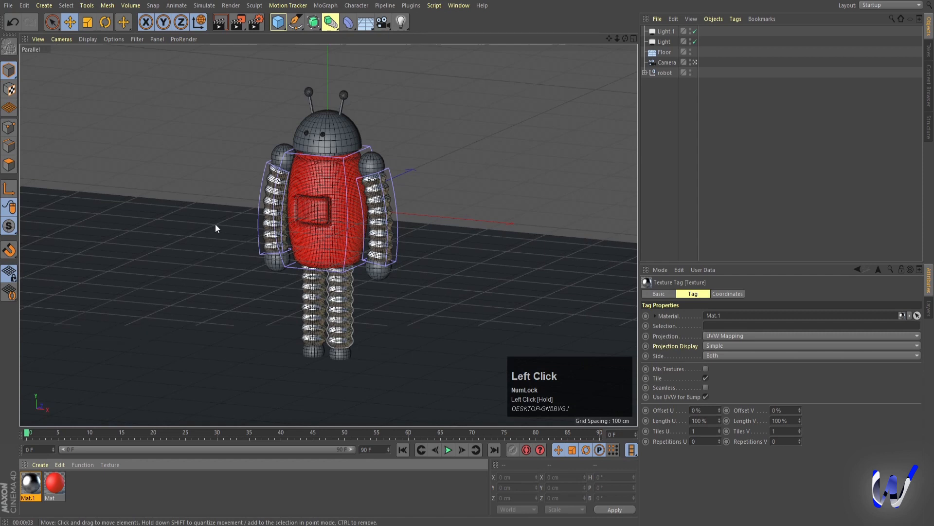
key(ctrl+r)
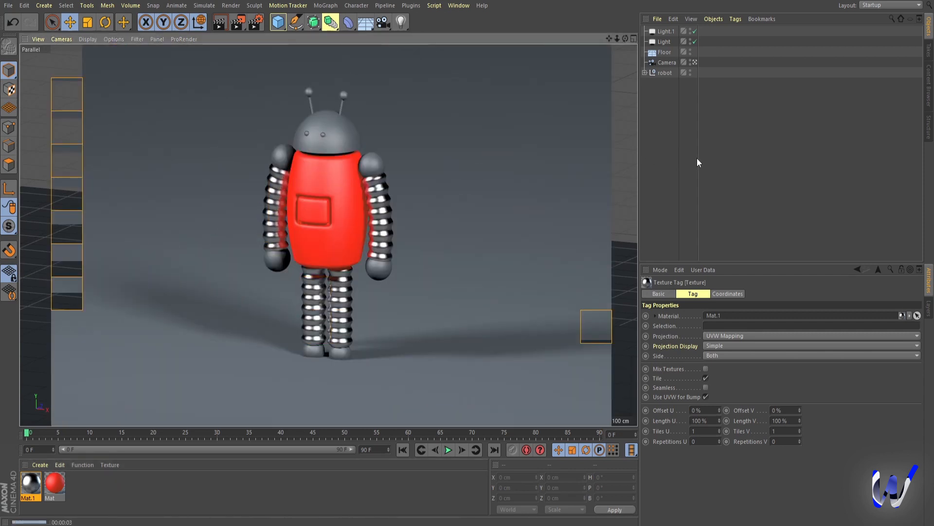
Create another material, apply it to the robot's shoulder, hand and foot spheres, and render a preview.
double_click(97, 488)
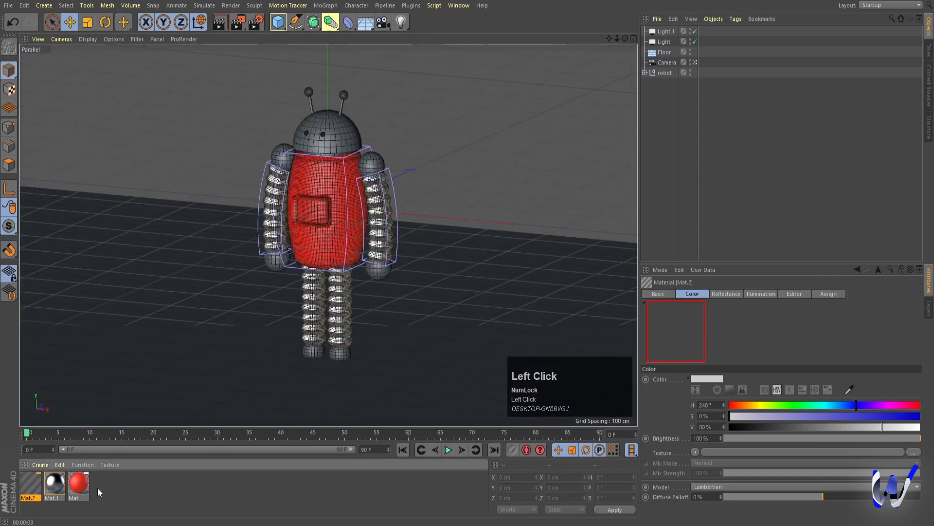
drag(31, 484, 281, 155)
drag(39, 493, 276, 258)
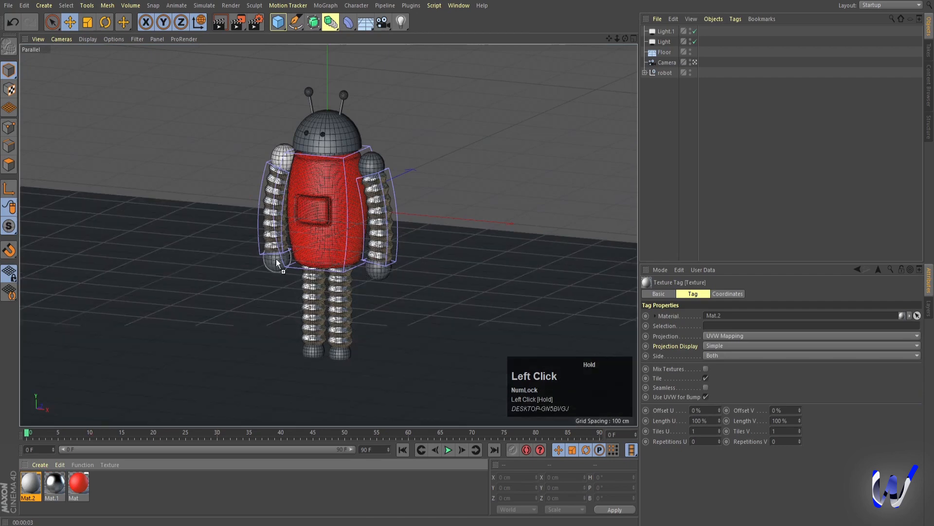
drag(28, 485, 385, 271)
drag(26, 491, 370, 162)
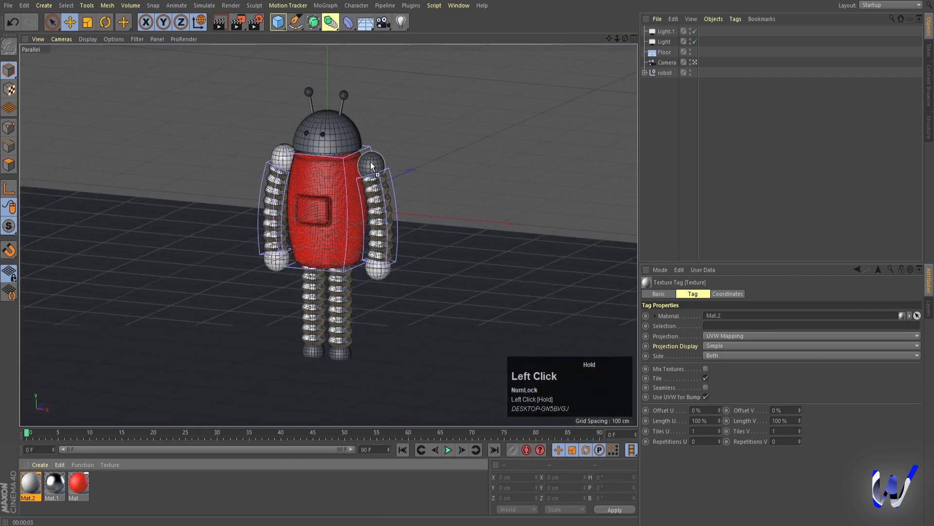
drag(29, 483, 340, 356)
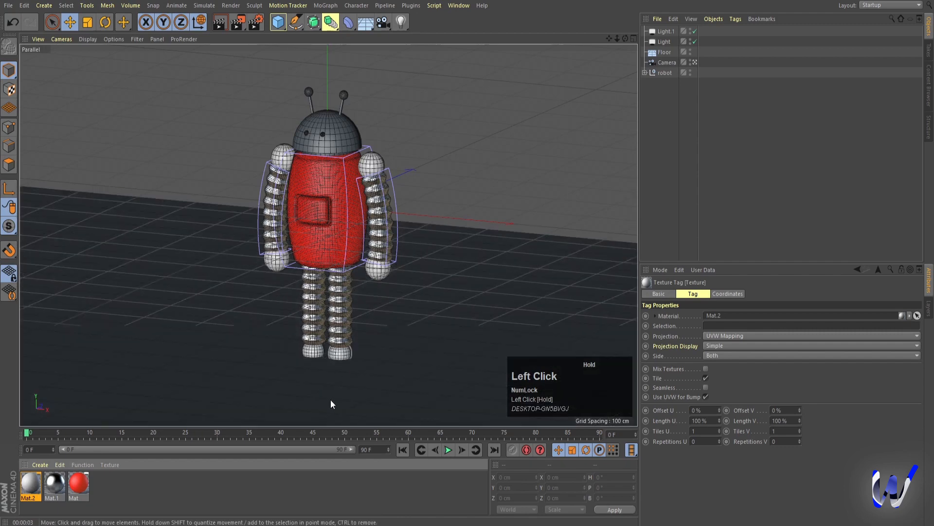
key(ctrl+r)
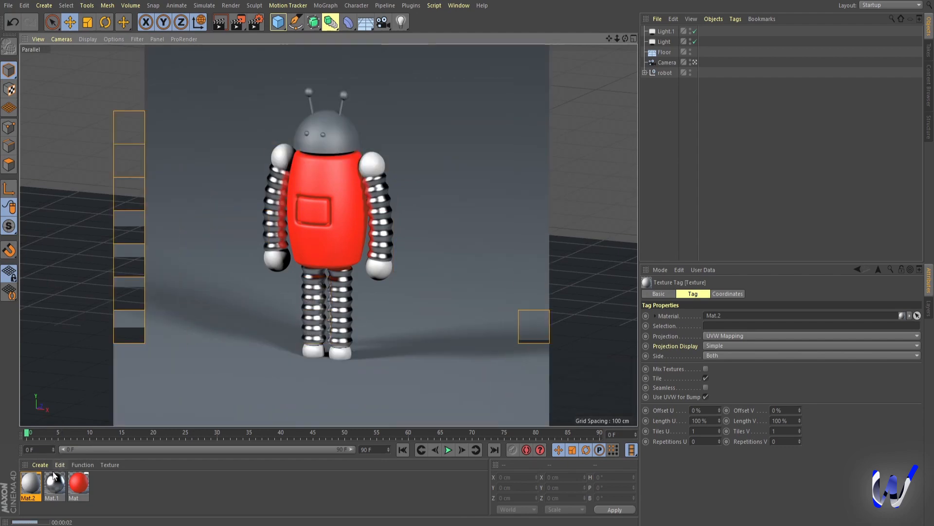
Enable white luminance at 75% brightness on the sphere material and render a preview.
click(34, 481)
double_click(34, 480)
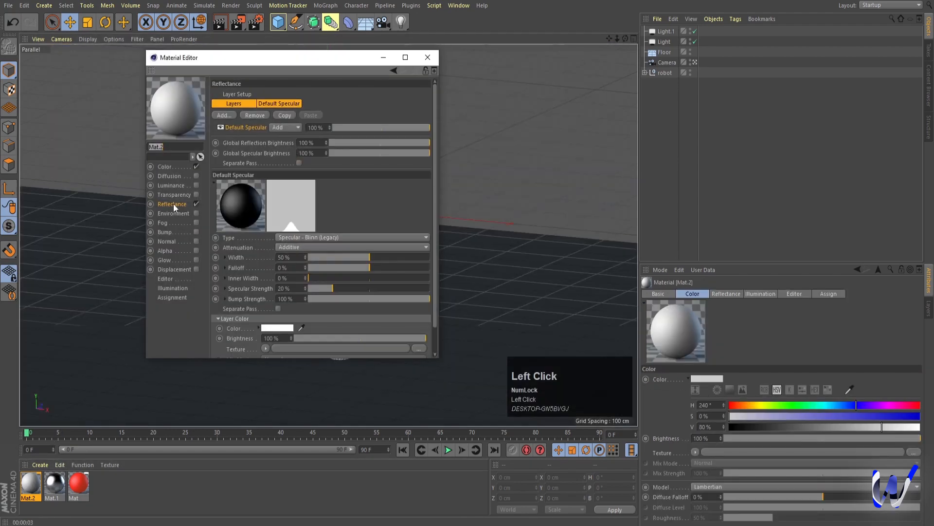
click(171, 184)
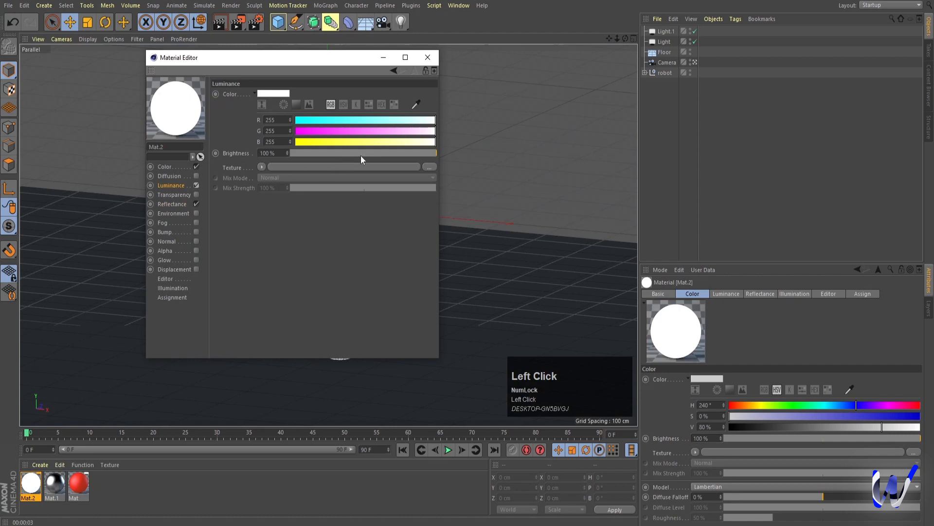
click(396, 153)
drag(395, 154, 400, 154)
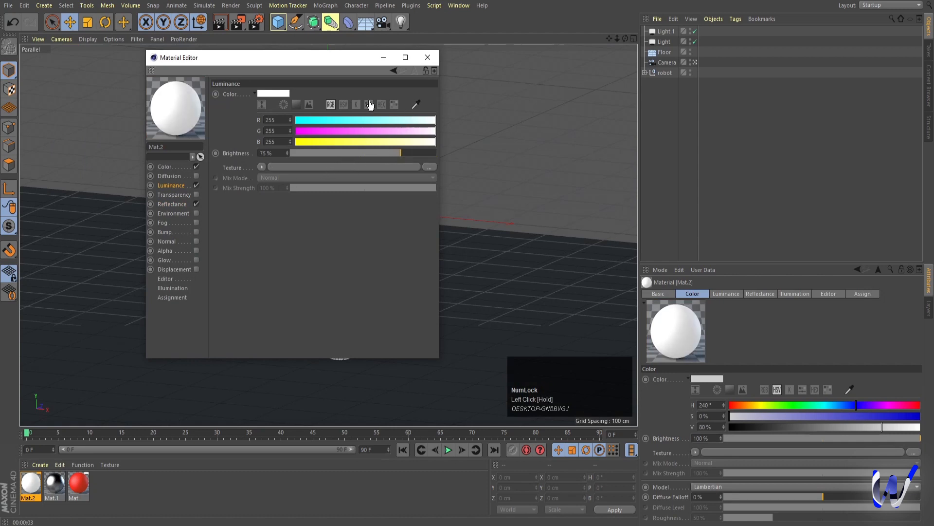
click(428, 56)
key(ctrl+r)
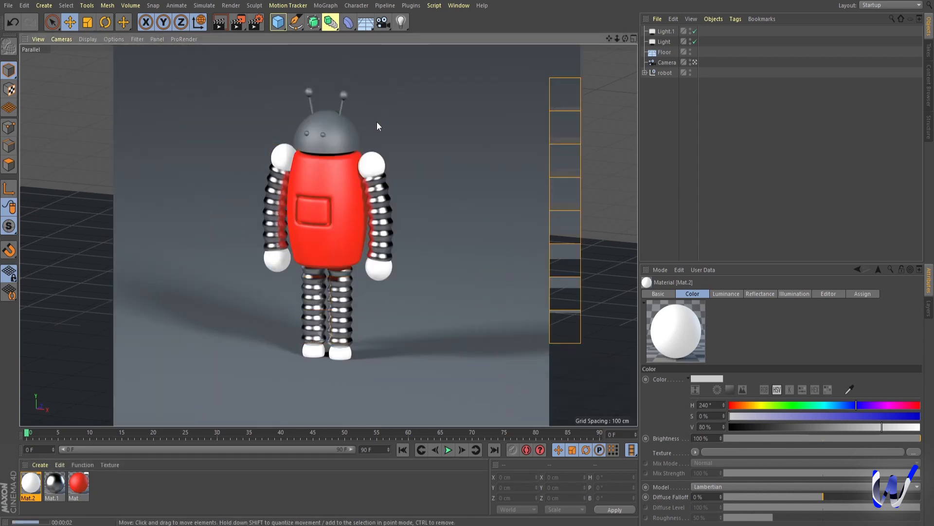
Try the white material on the robot's barrel body in a render preview and undo its application.
click(30, 490)
drag(30, 489, 341, 233)
drag(28, 478, 331, 223)
key(ctrl+r)
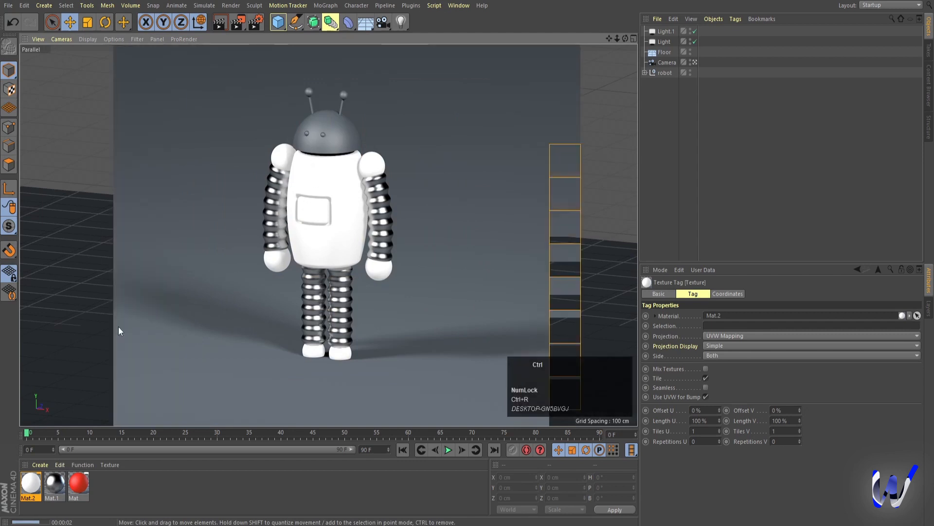
key(ctrl+z)
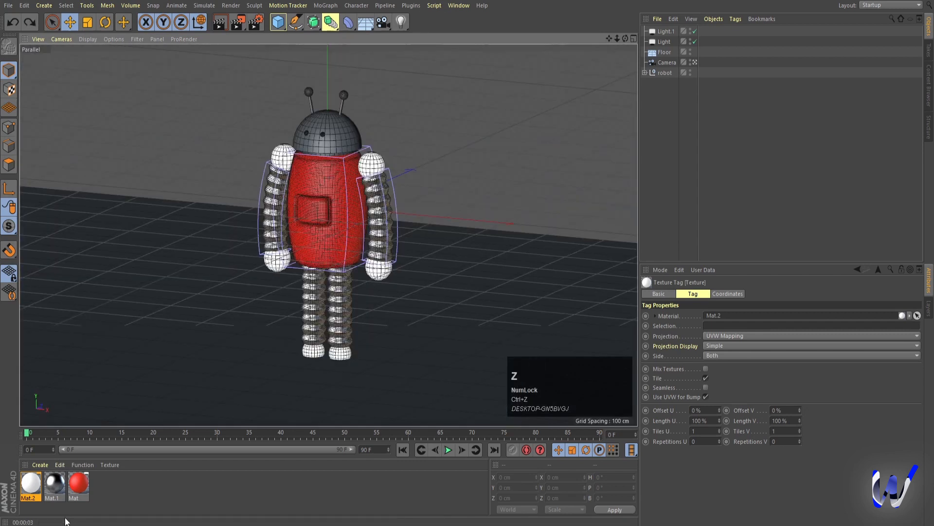
Darken the red body material with luminance RGB 255, 47, 47 and color RGB 165, 0, 0, and render a preview.
double_click(87, 492)
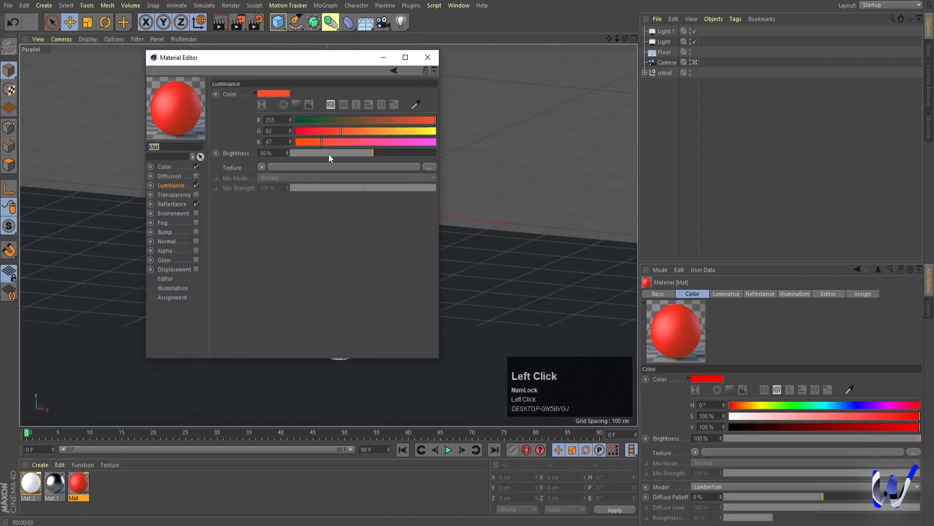
drag(325, 132, 320, 133)
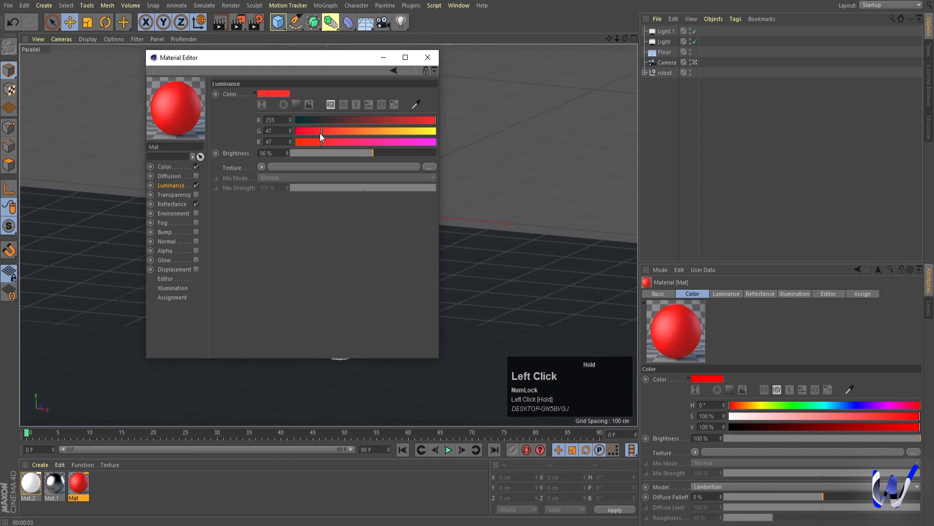
click(170, 167)
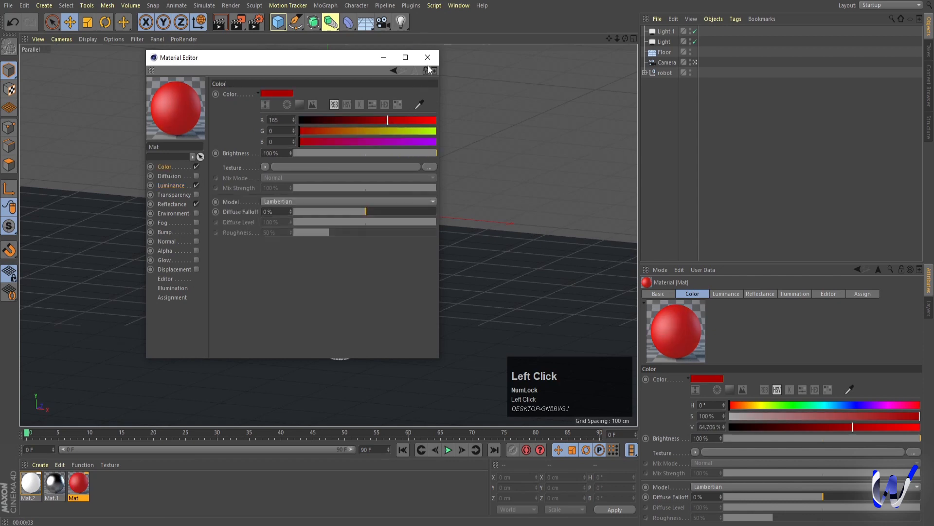
click(428, 58)
key(ctrl+r)
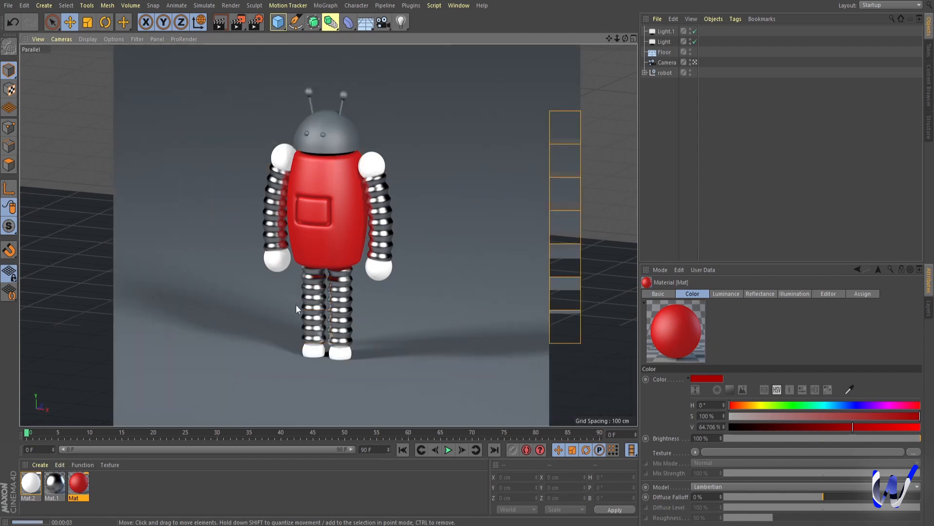
Lower the floor to about Y -232 cm so it sits beneath the robot's feet, and render a preview.
click(720, 185)
click(409, 268)
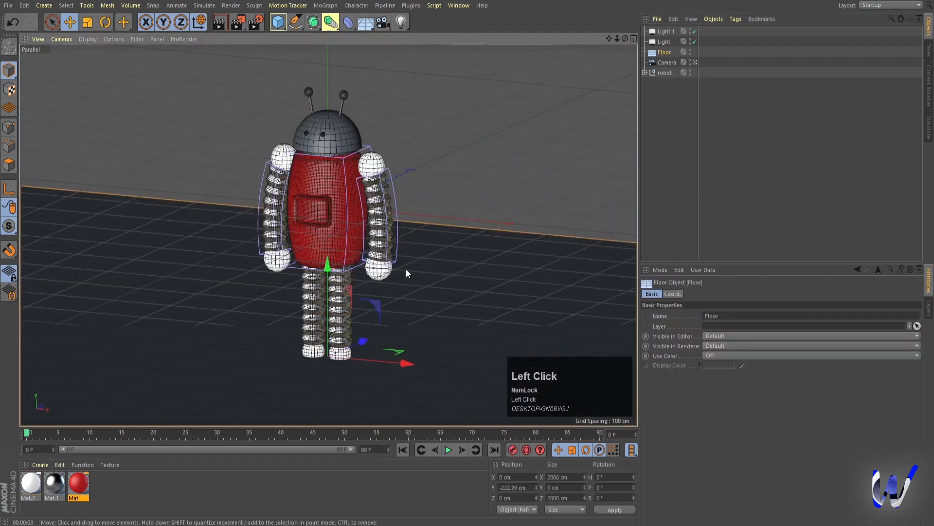
drag(329, 267, 336, 277)
key(ctrl+r)
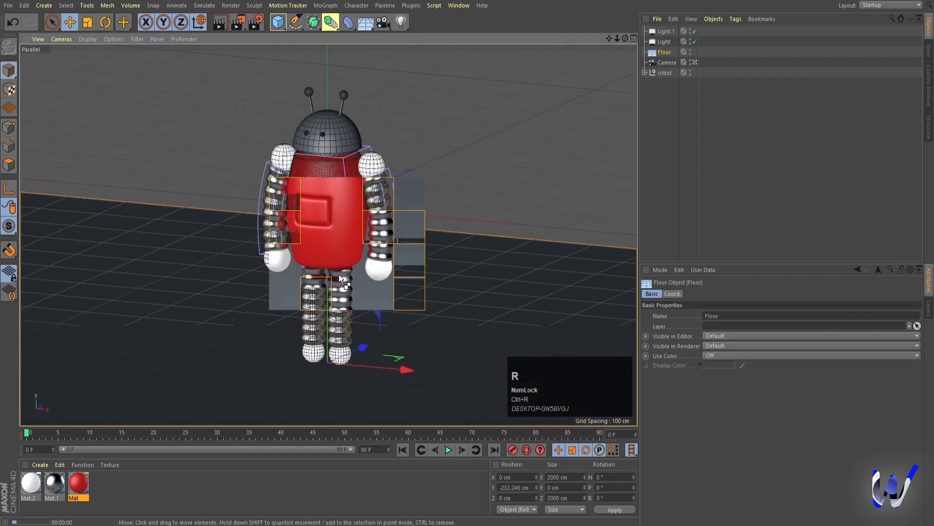
Apply the white luminous material to the spheres at the tips of both antennae.
click(754, 153)
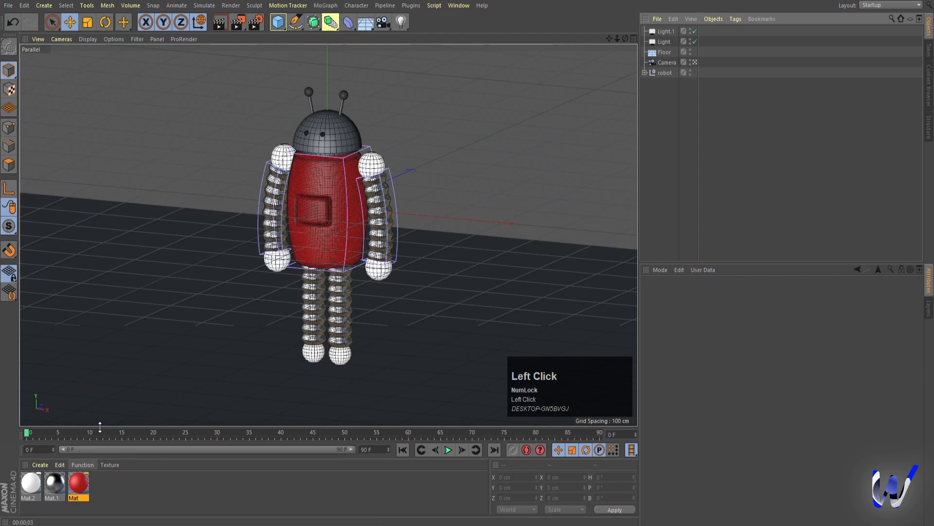
drag(31, 484, 303, 98)
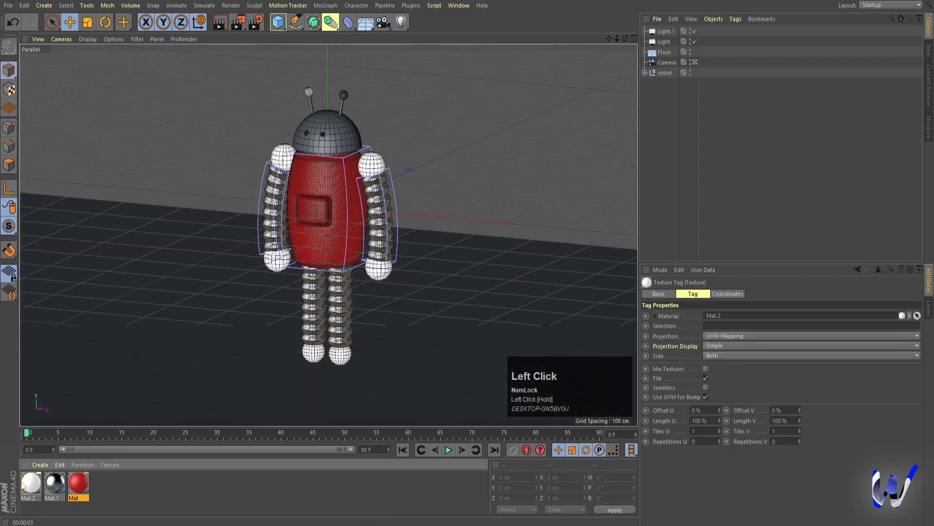
drag(23, 484, 346, 95)
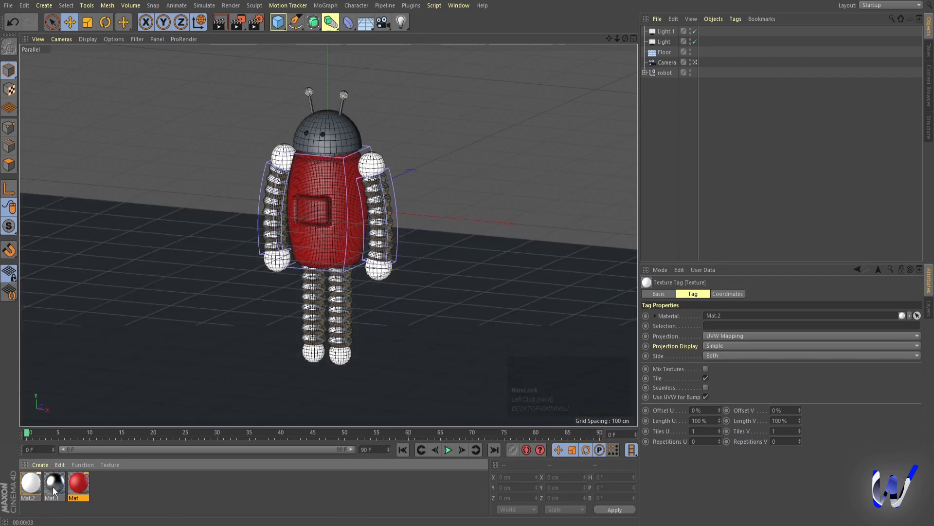
Apply the reflective chrome material Mat.1 to both antenna rods and render a preview.
drag(52, 487, 289, 142)
drag(311, 103, 311, 103)
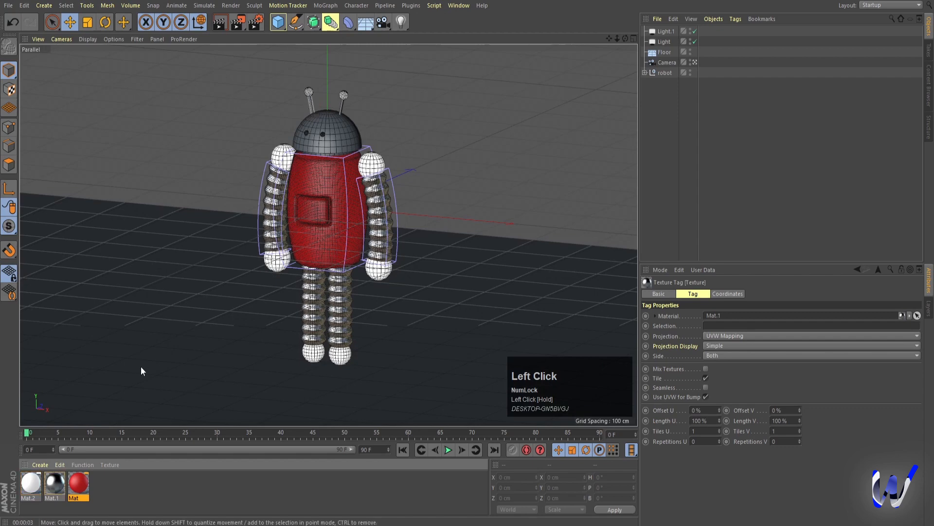
drag(55, 481, 344, 103)
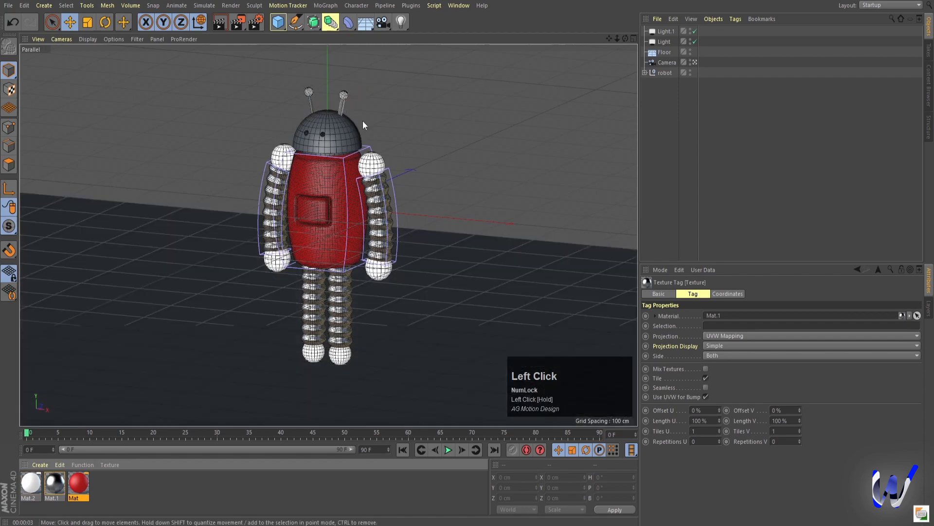
key(ctrl+r)
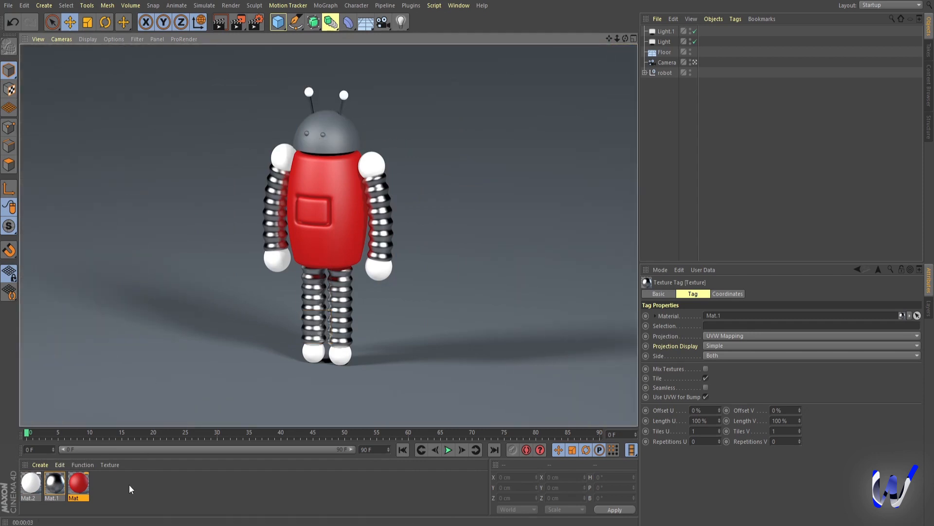
Apply the white luminous material Mat.2 to the robot's head dome and render a preview.
click(39, 487)
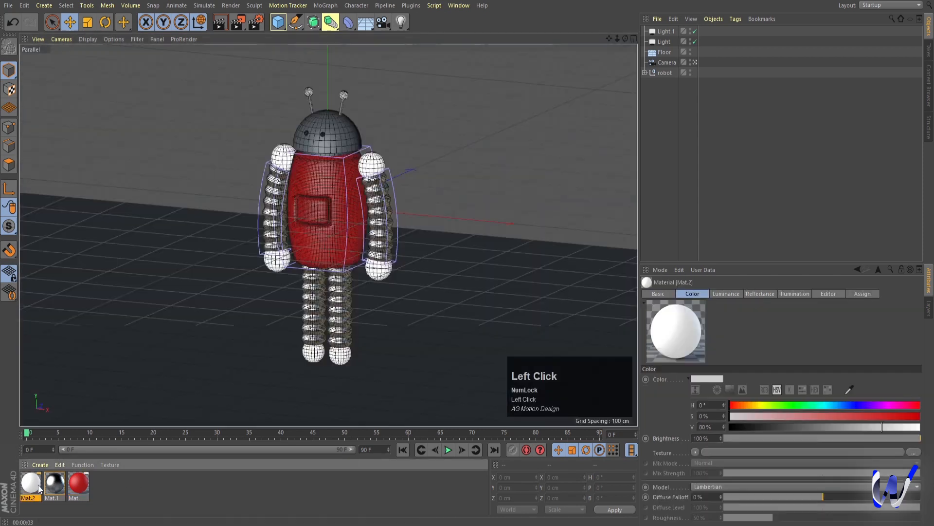
drag(129, 399, 342, 128)
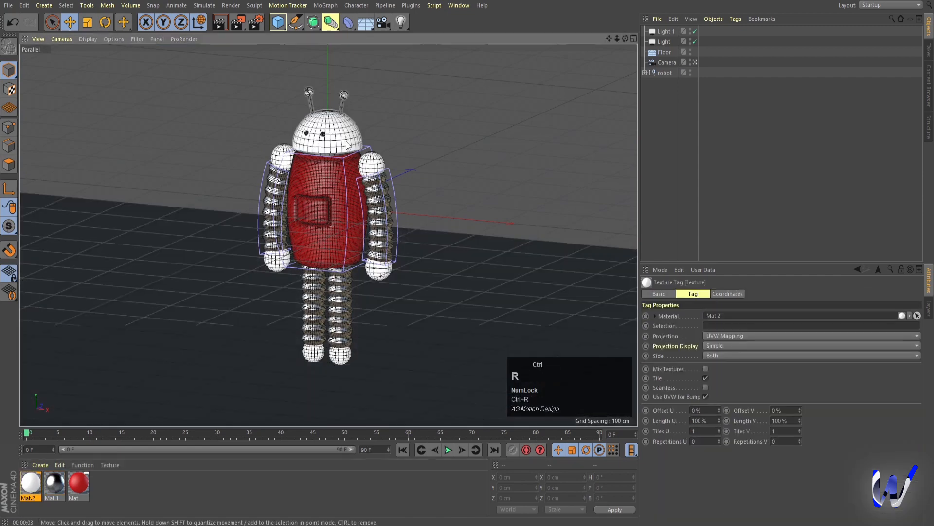
key(ctrl+r)
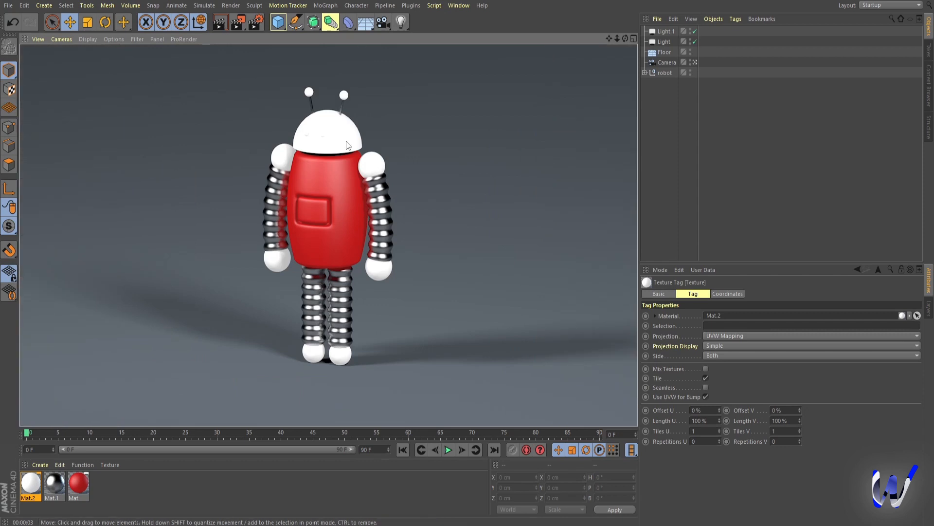
Create a new material, apply it to the head dome, and set its color to black, RGB 0, 0, 0.
click(57, 481)
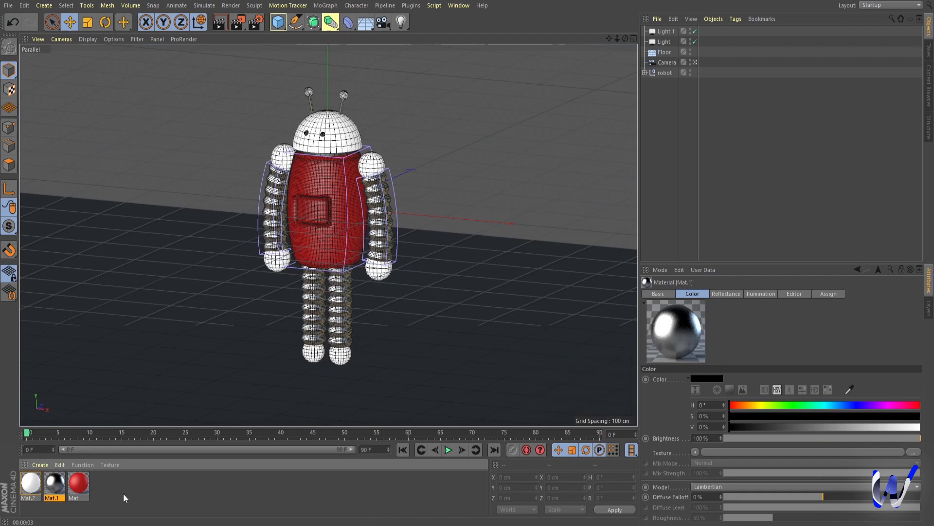
click(310, 142)
double_click(119, 491)
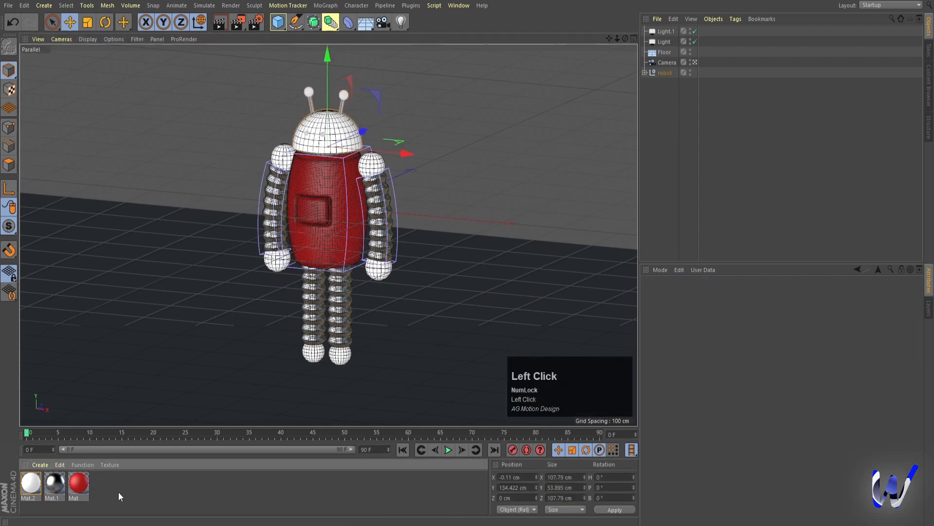
mouse_move(36, 484)
mouse_down()
mouse_move(353, 201)
mouse_move(348, 140)
mouse_up()
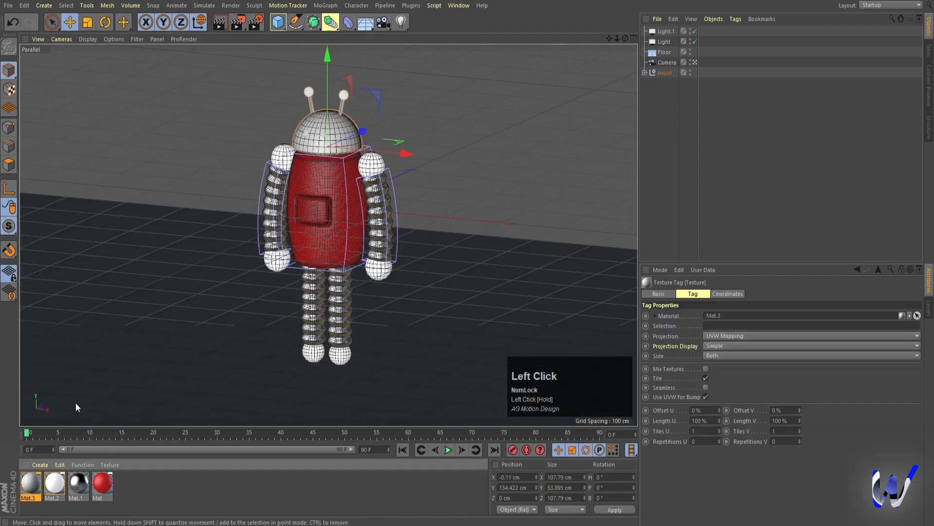
double_click(31, 483)
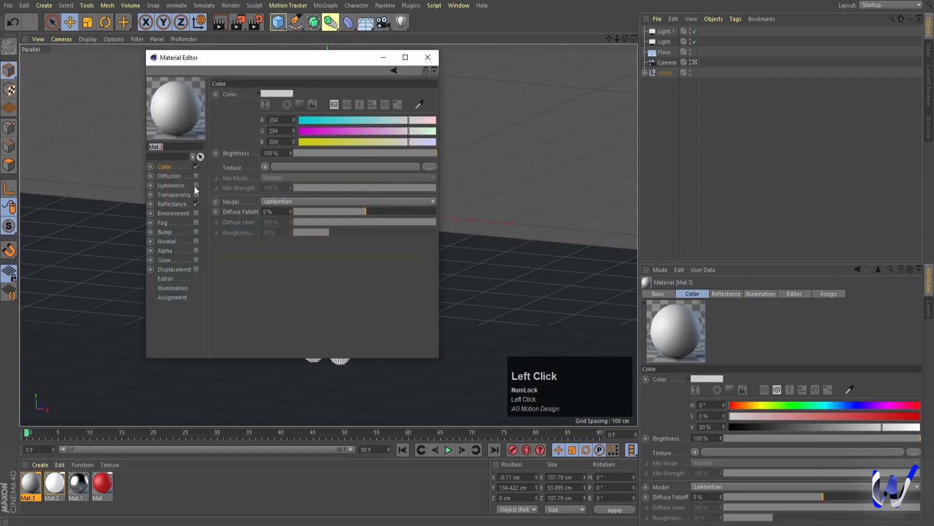
drag(319, 130, 293, 141)
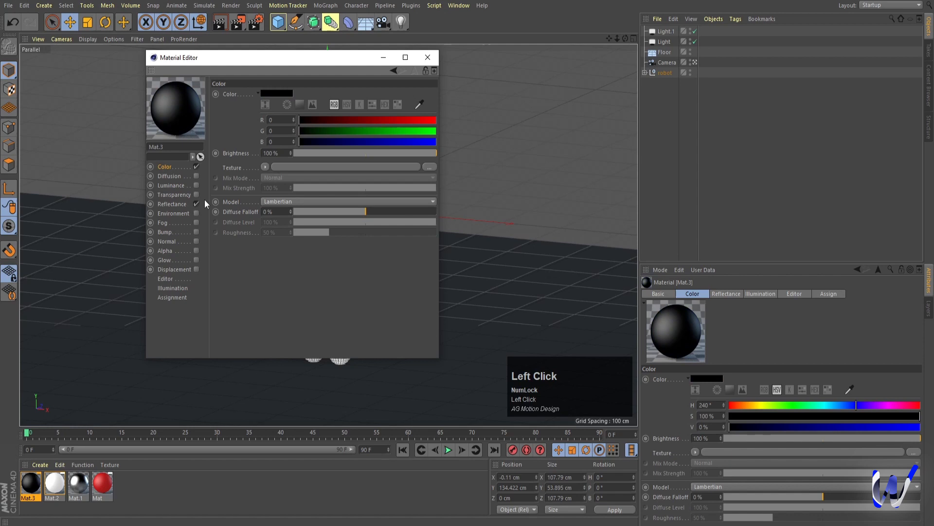
Set the black head material's reflectance to Beckmann with 6% roughness and 47% reflection strength, and render a preview.
click(171, 202)
click(292, 238)
click(294, 246)
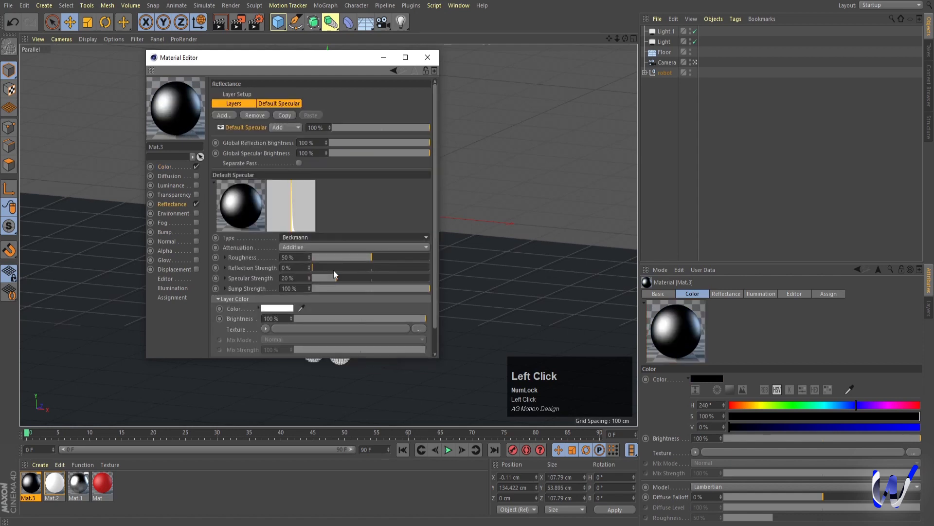
mouse_move(341, 257)
mouse_down()
mouse_move(289, 256)
mouse_move(365, 265)
mouse_move(347, 268)
mouse_up()
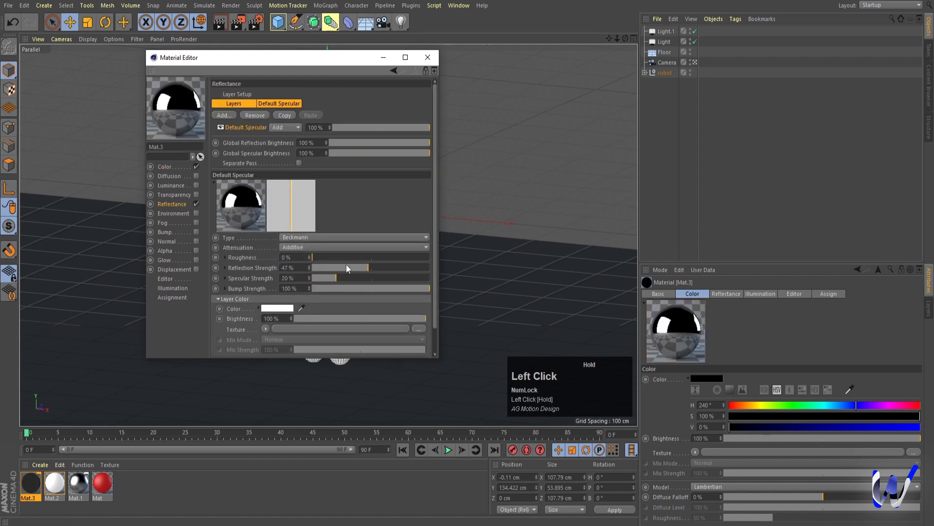
click(320, 256)
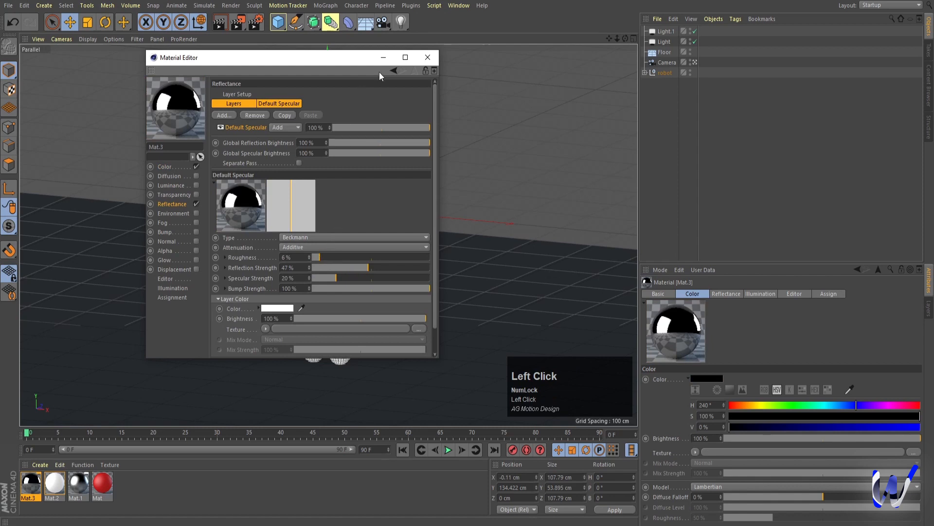
click(428, 57)
key(ctrl+r)
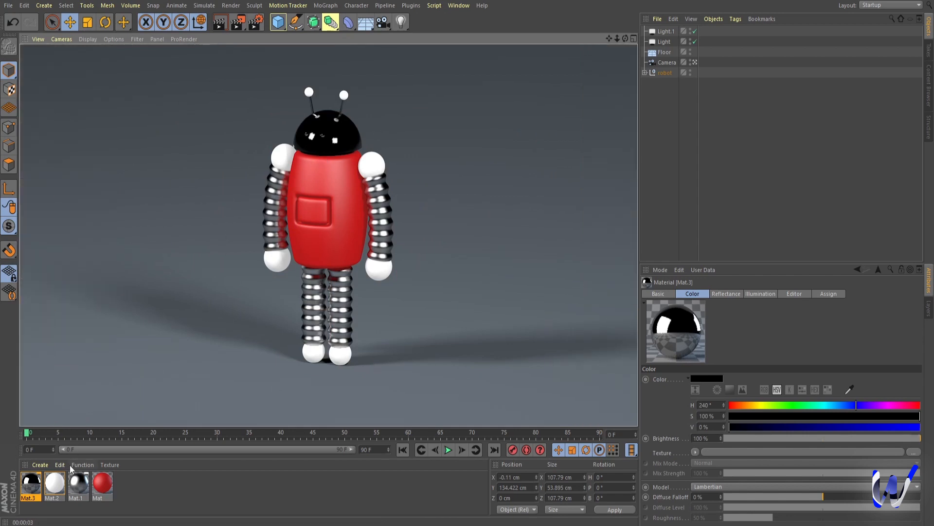
Reduce the black reflective material's roughness to 0% and render a preview.
double_click(30, 483)
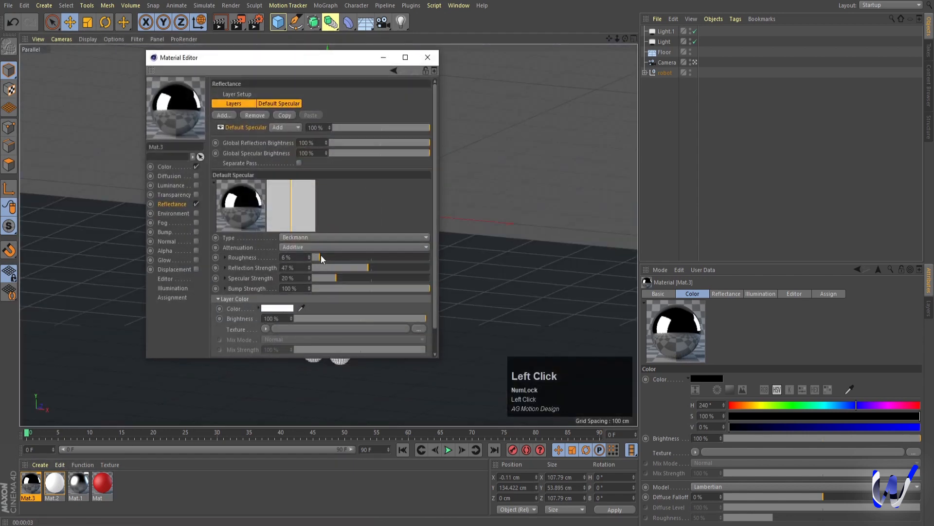
drag(320, 256, 307, 256)
click(387, 59)
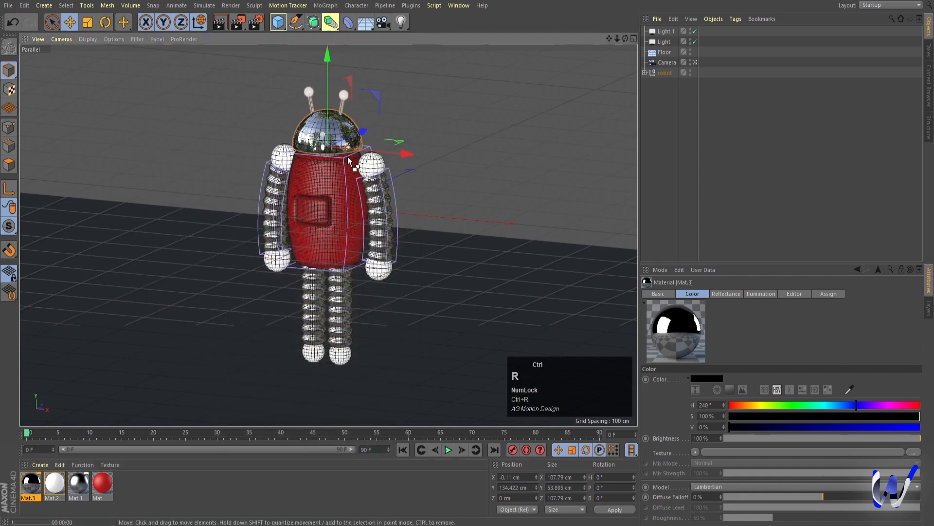
key(ctrl+r)
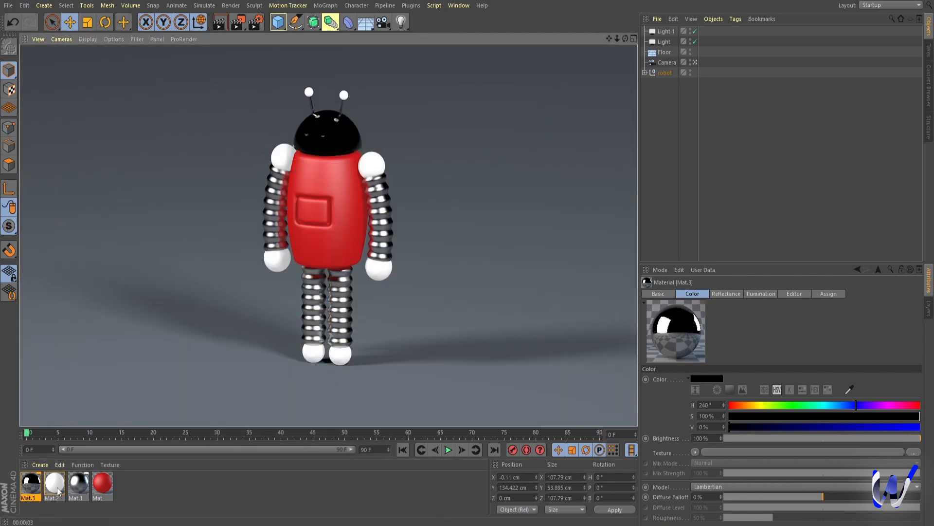
Replace the head dome's black reflective material with the white luminous material Mat.2.
drag(57, 489, 58, 490)
drag(337, 157, 348, 142)
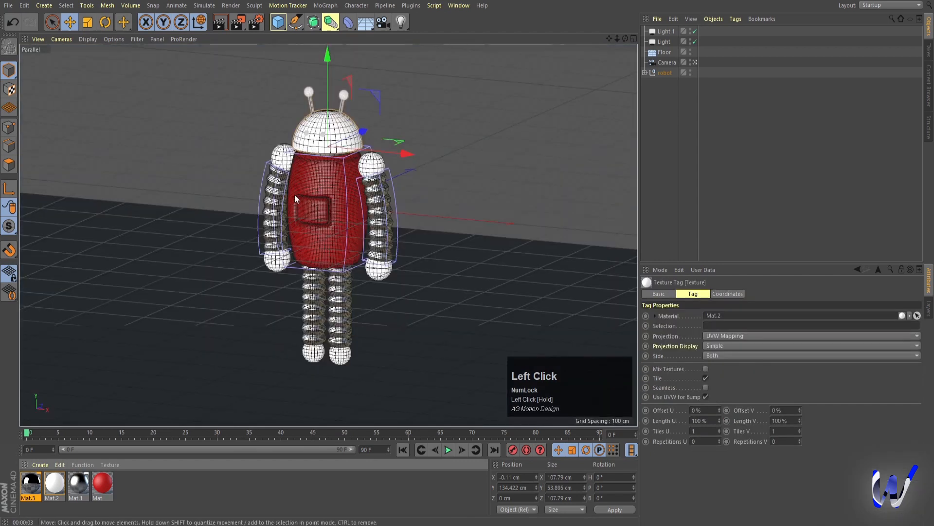
click(710, 128)
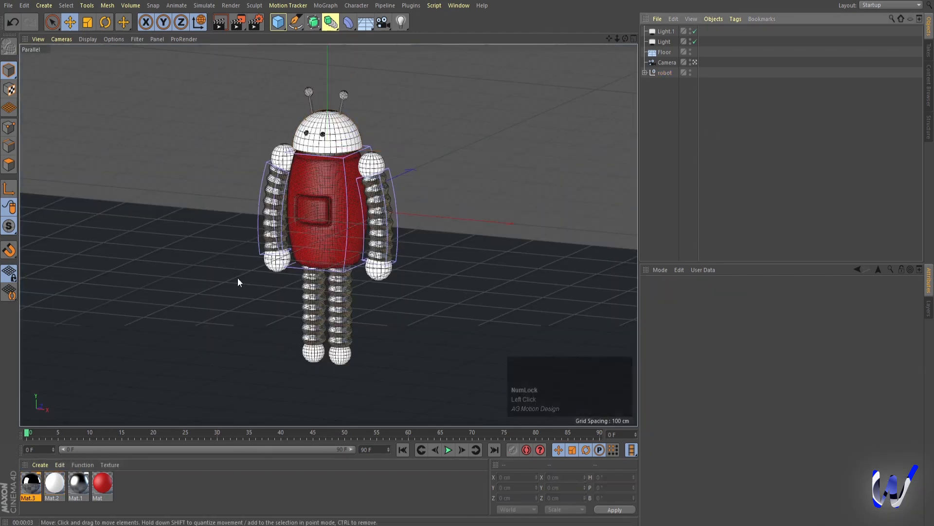
Create another new material and apply it to both of the robot's eyes.
double_click(124, 482)
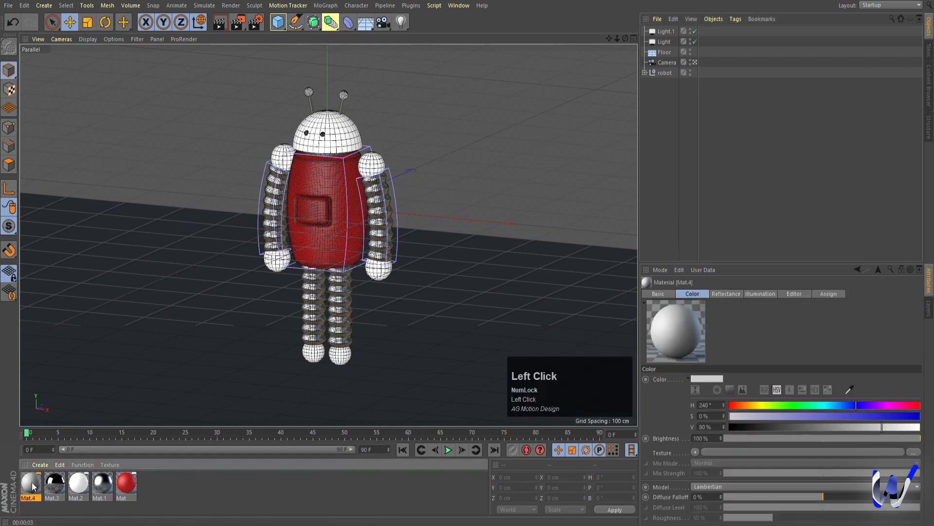
drag(64, 453, 307, 137)
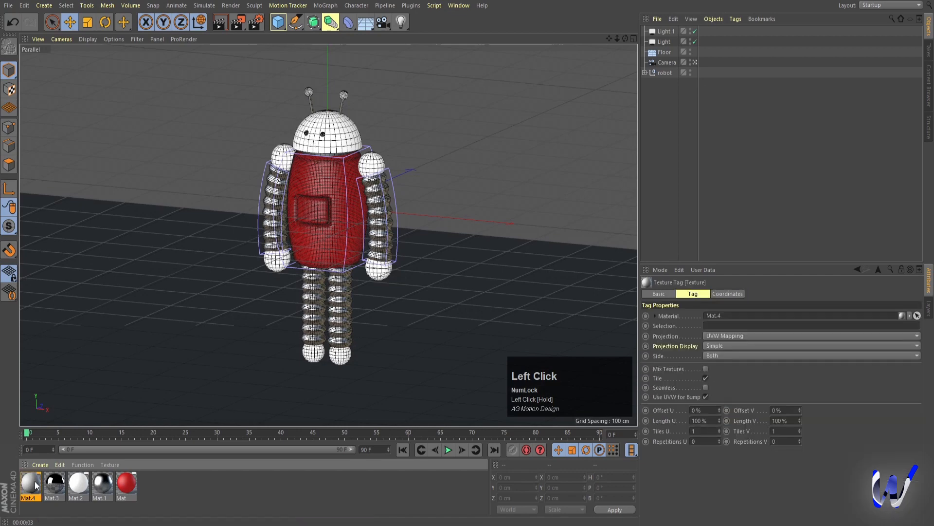
drag(32, 480, 322, 139)
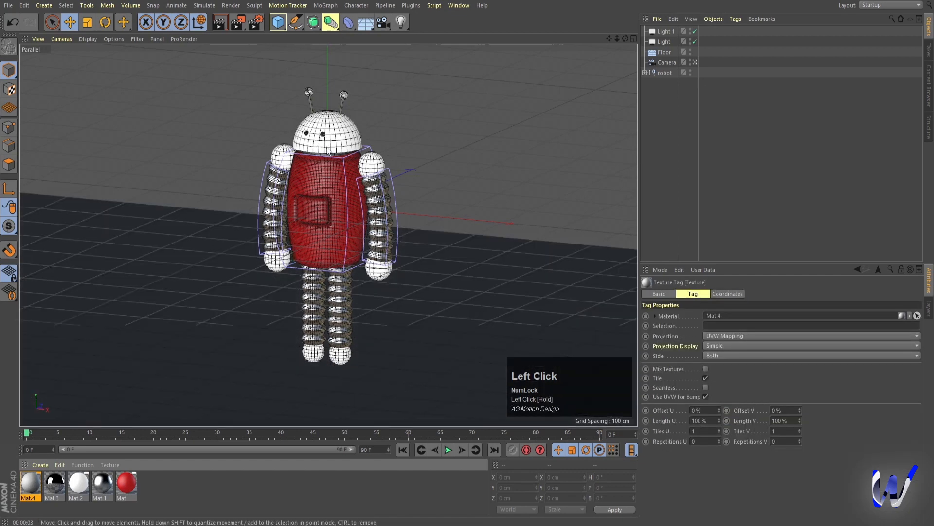
Set the eye material's color to black and render a preview.
double_click(31, 484)
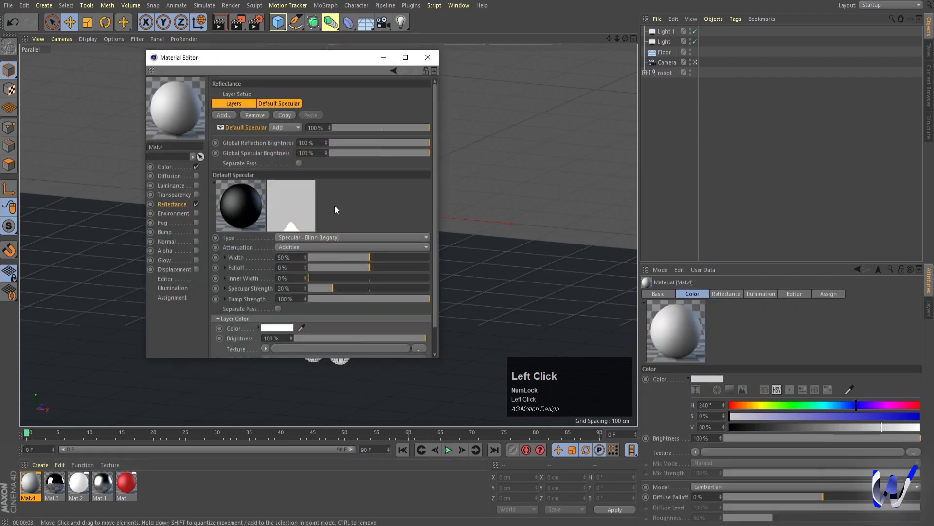
click(164, 166)
drag(339, 130, 297, 120)
click(427, 59)
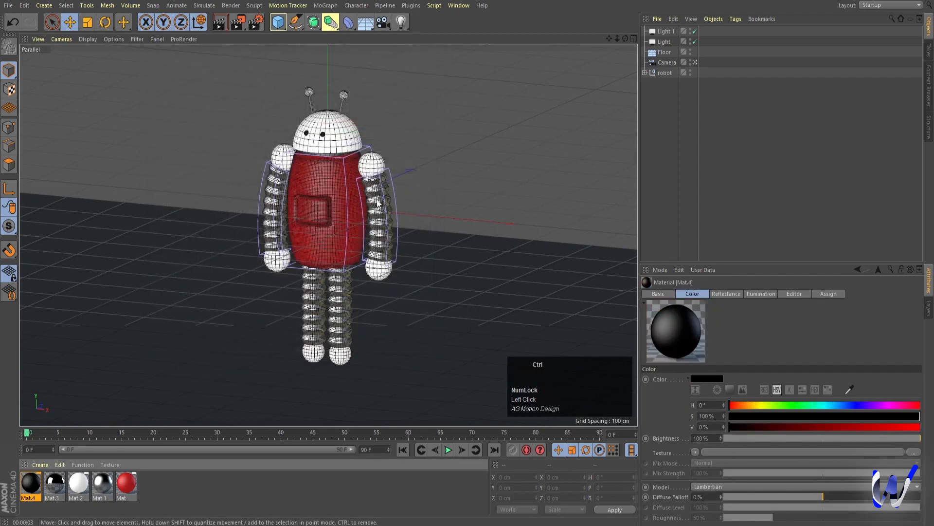
key(ctrl+r)
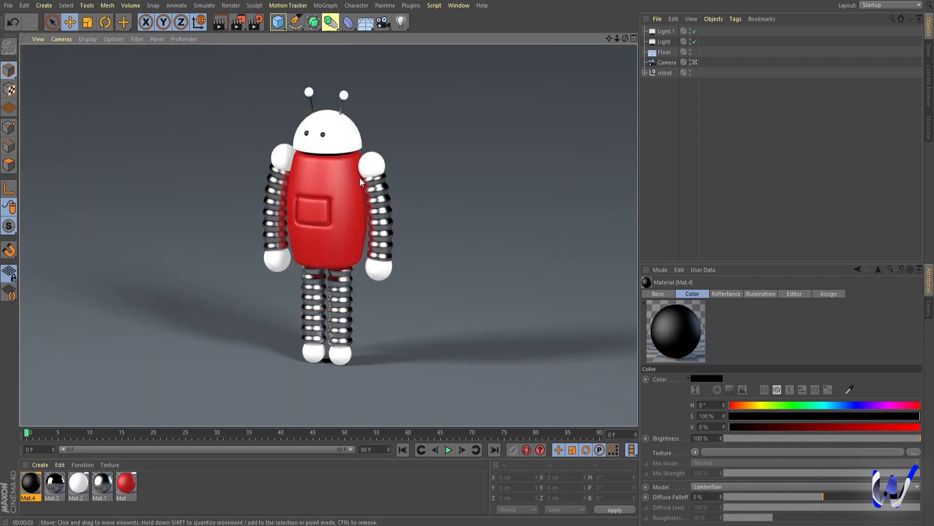
Apply the black reflective material Mat.3 to the floor and render a preview.
click(55, 485)
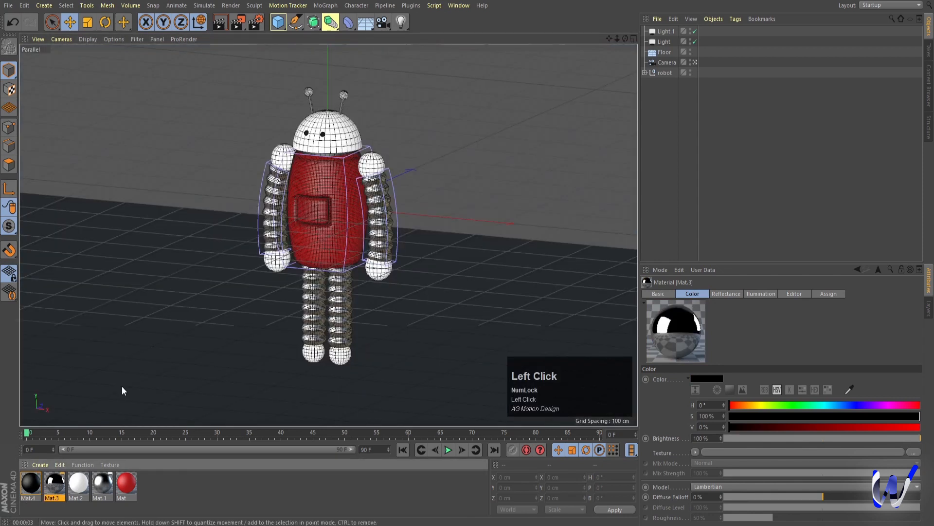
drag(56, 480, 147, 335)
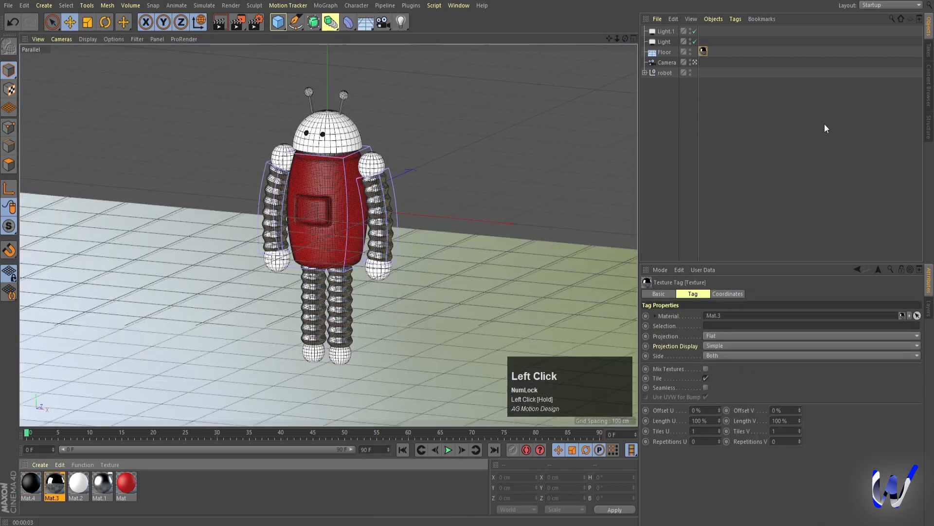
key(ctrl+r)
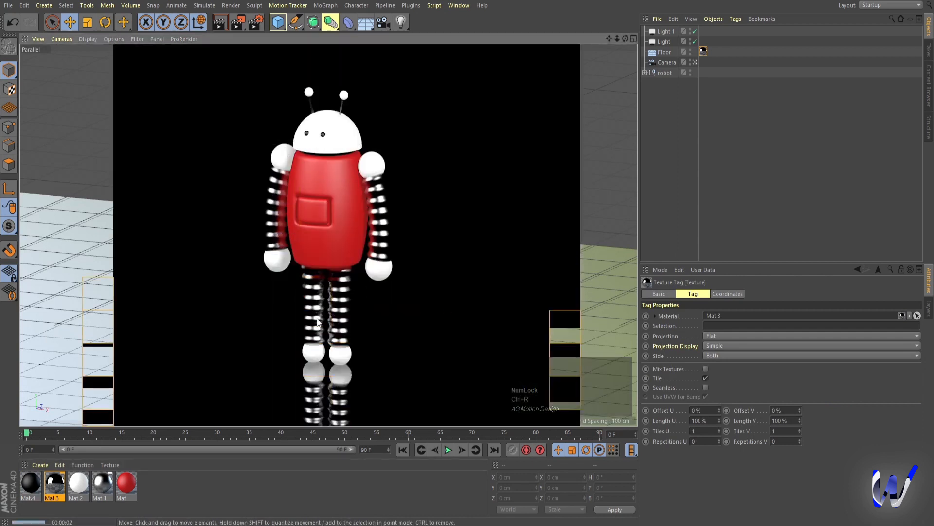
Set the floor material's reflectance roughness to 16% and render a preview of the blurred reflection.
double_click(54, 484)
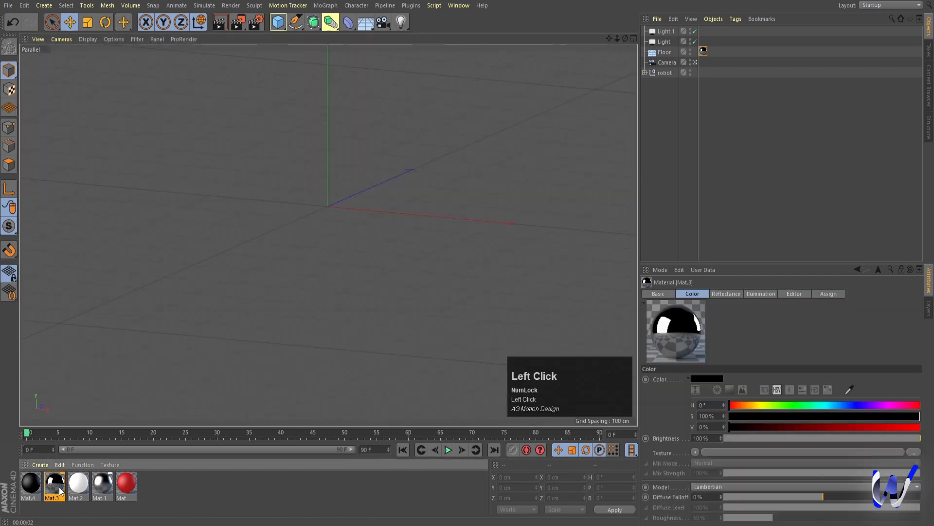
click(172, 203)
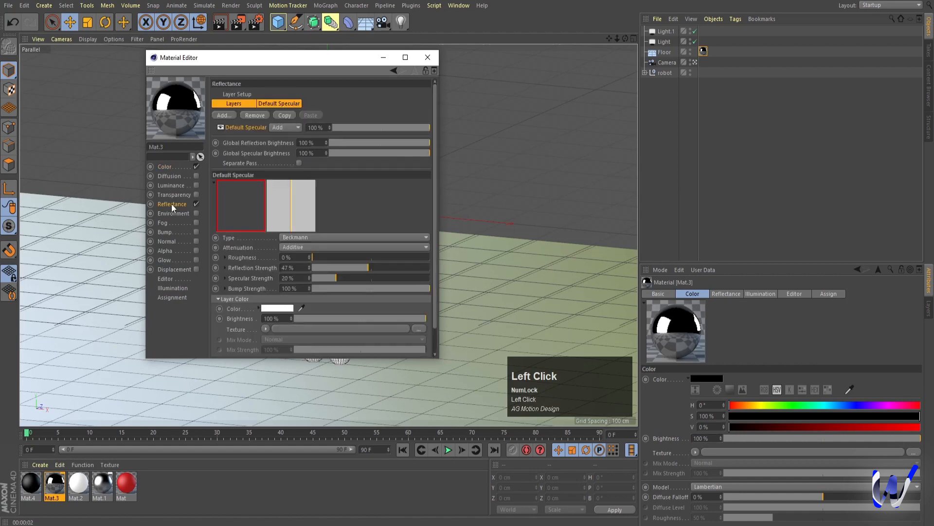
click(331, 256)
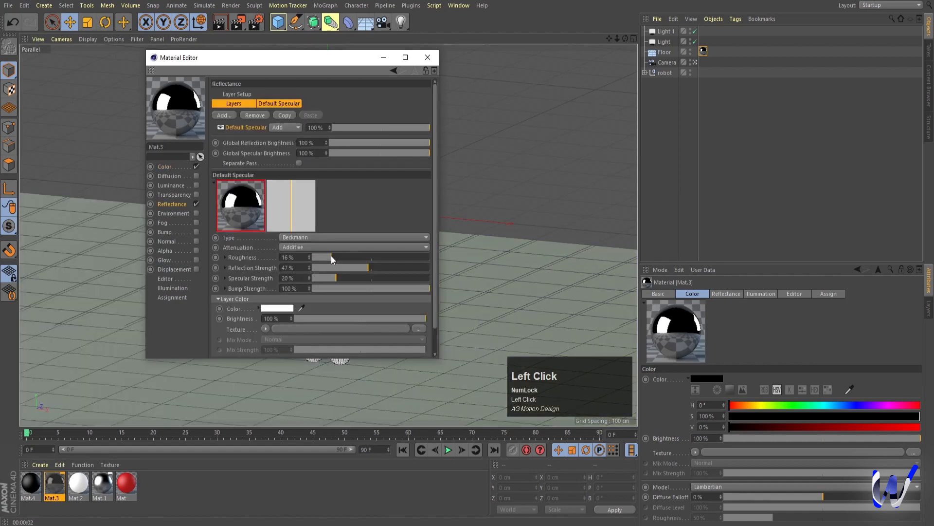
click(382, 57)
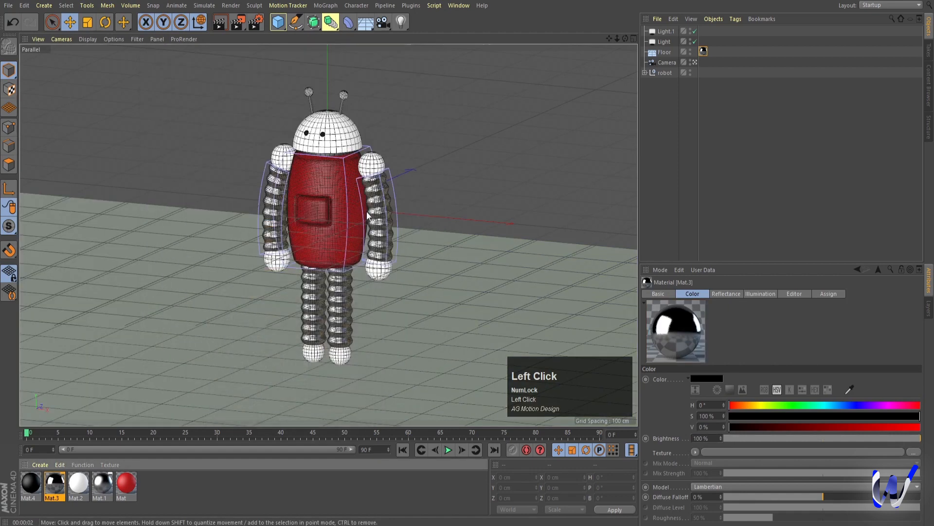
key(ctrl+r)
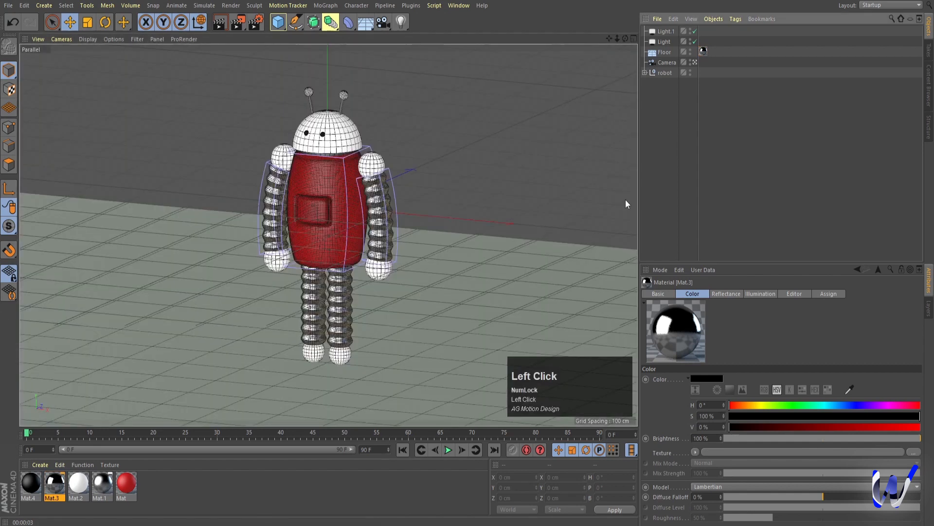
Apply the white material Mat.2 to the robot's antennae and render a preview.
click(626, 203)
drag(86, 485, 310, 103)
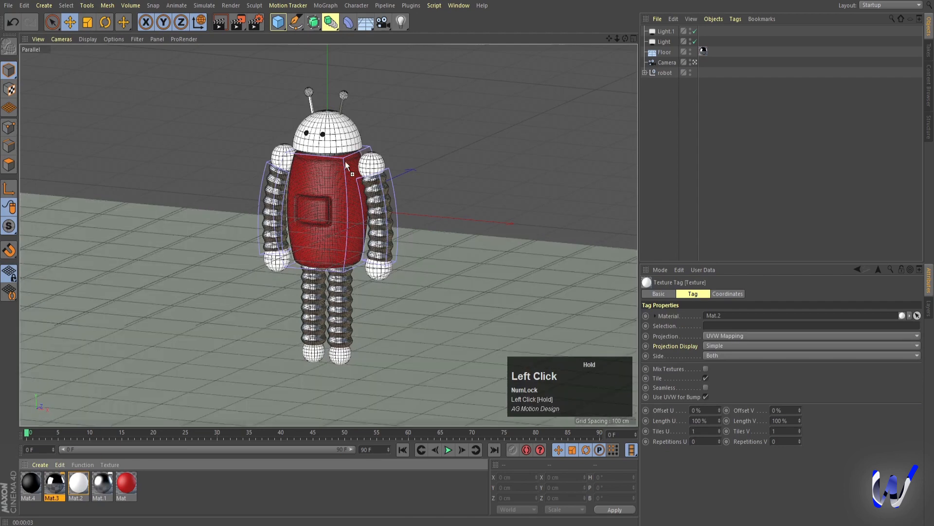
key(ctrl+r)
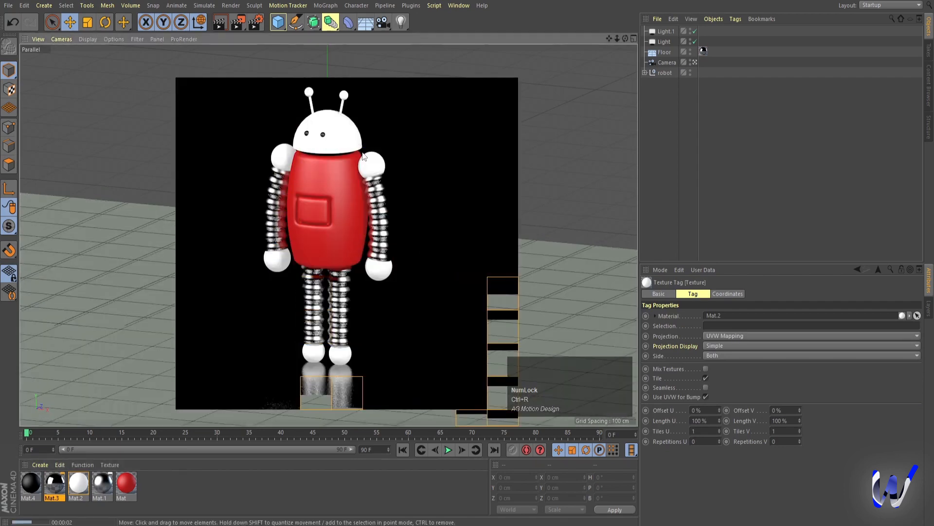
Try pure green (RGB 0, 255, 0) on the eye material Mat.4 with a preview render, and undo the color change.
double_click(31, 483)
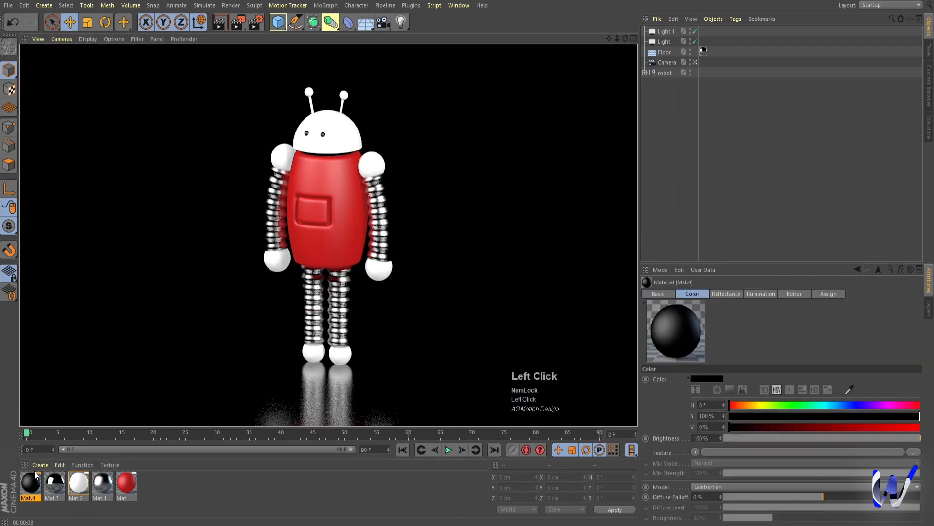
click(167, 167)
drag(358, 130, 490, 128)
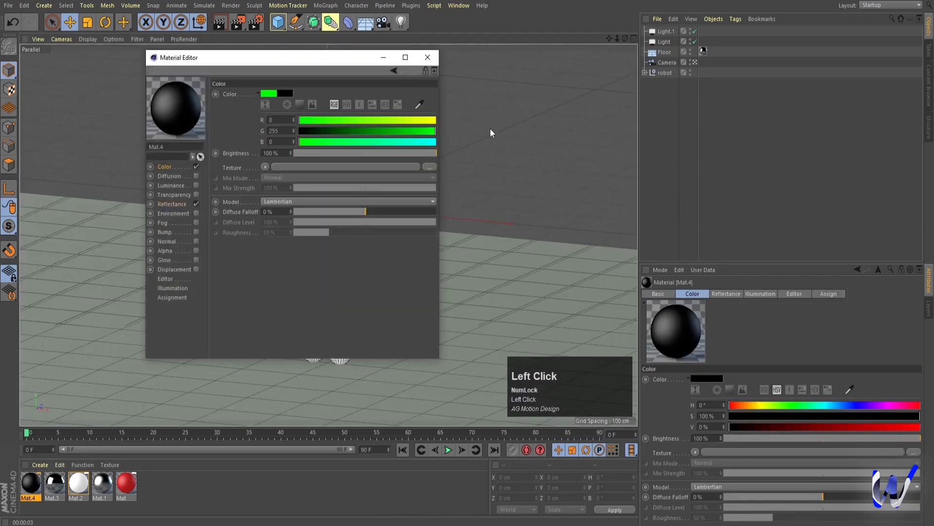
click(430, 60)
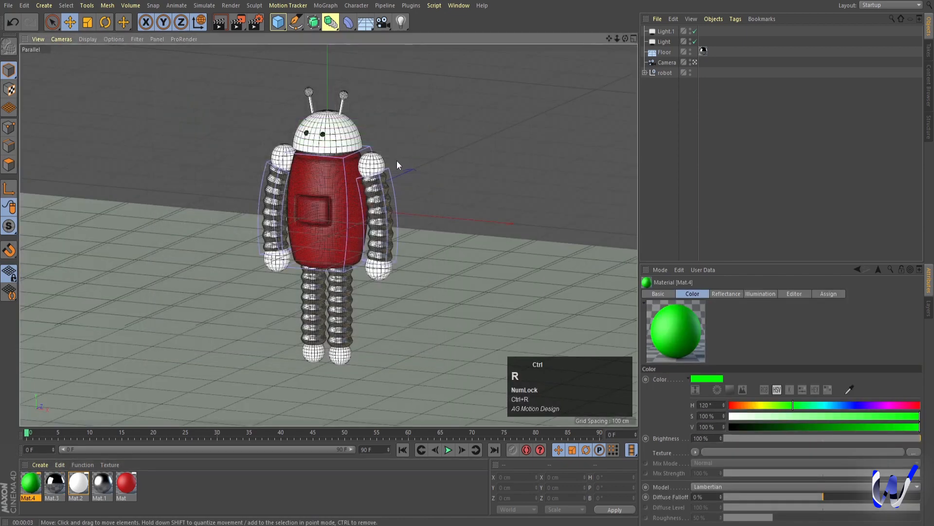
key(ctrl+r)
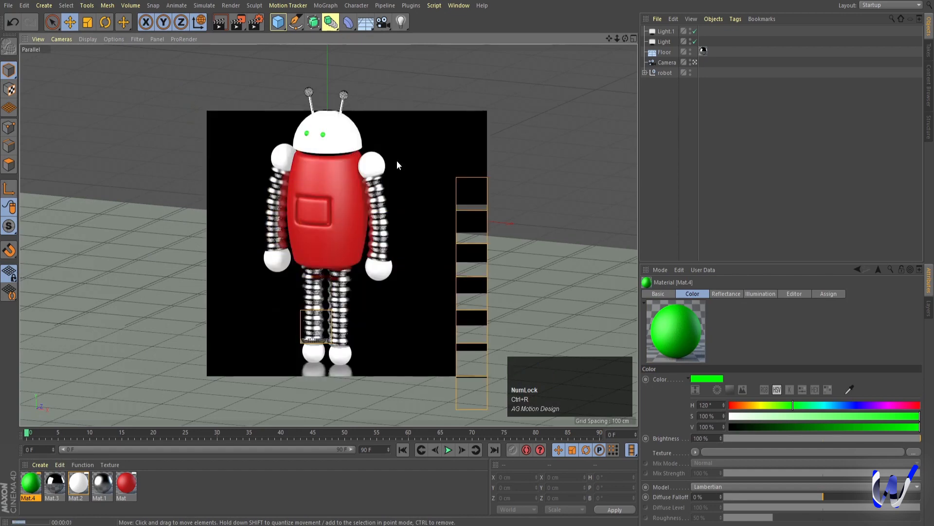
key(ctrl+z)
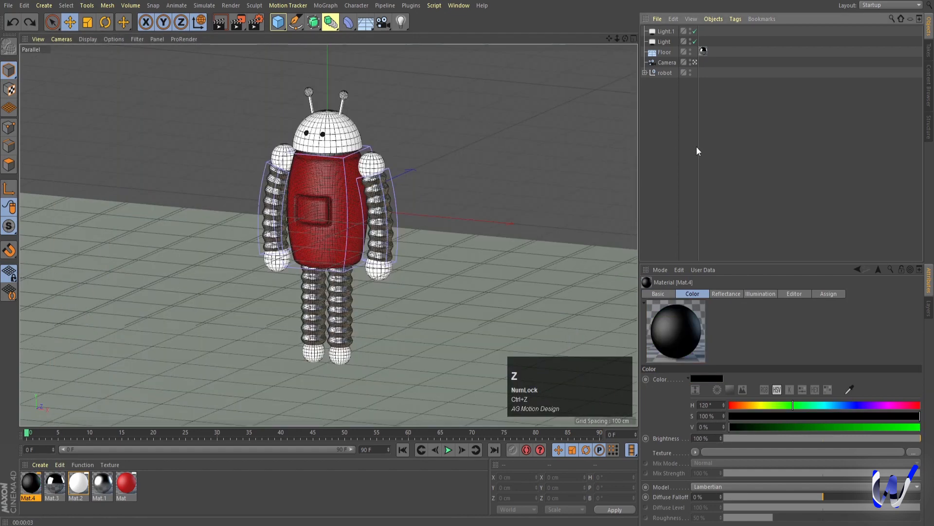
In the top view, copy the robot to about X -138, Z 115 cm and again to about X 160, Z 115 cm.
click(665, 72)
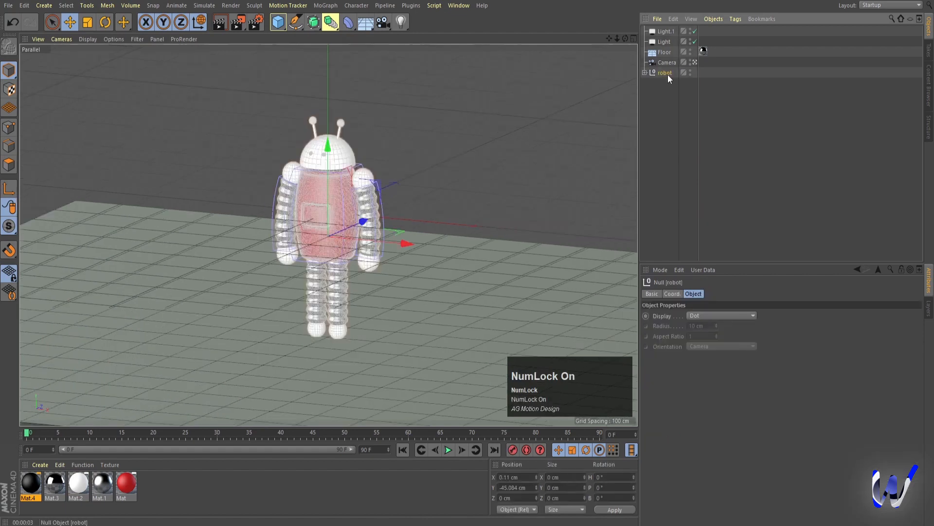
alt+right_drag(364, 223, 359, 238)
alt+middle_drag(359, 238, 368, 238)
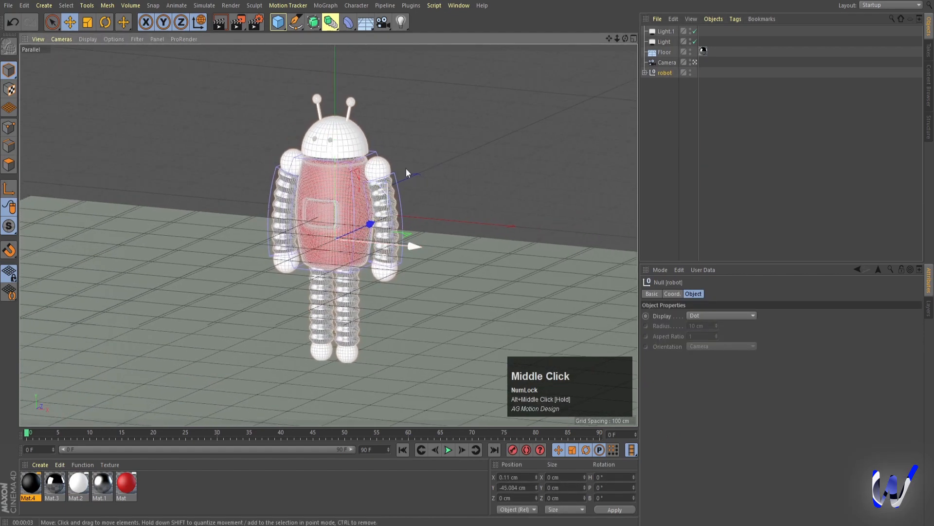
middle_click(425, 139)
middle_click(495, 121)
scroll(425, 173, up, 5)
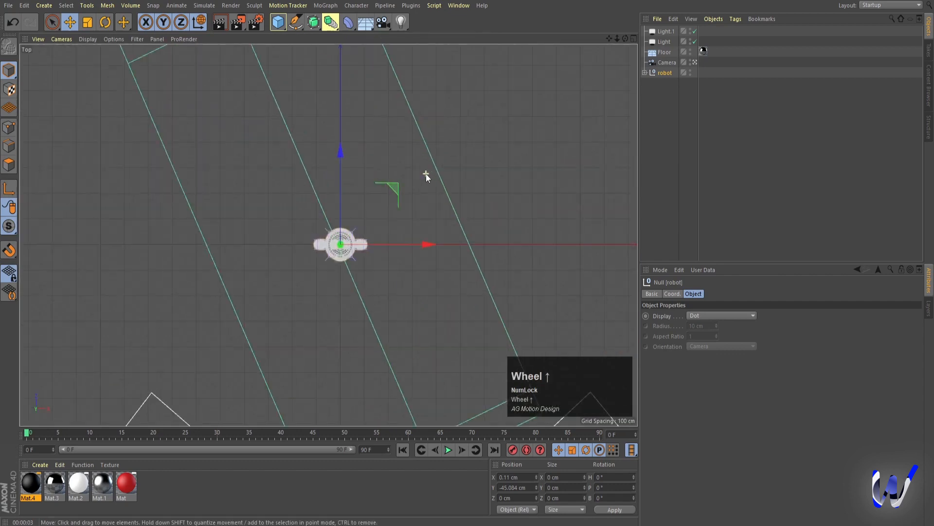
click(663, 72)
ctrl+drag(360, 225, 302, 173)
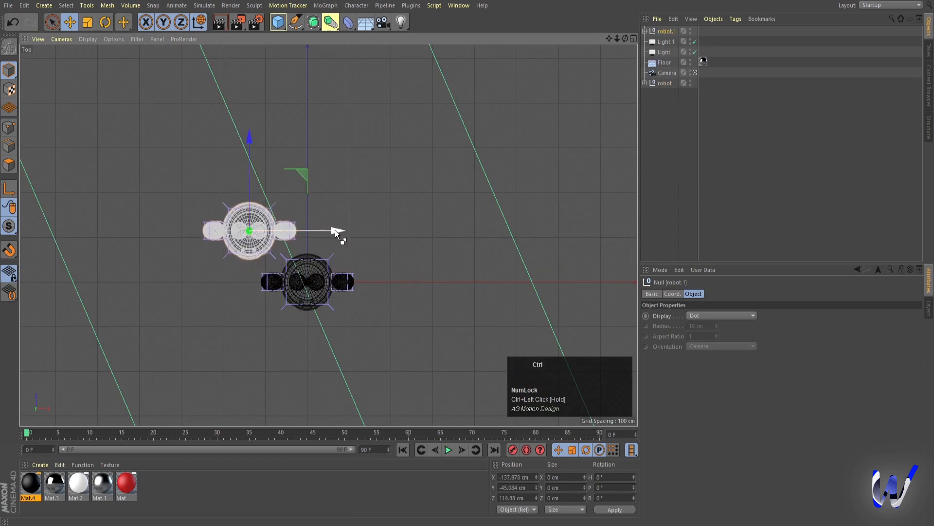
ctrl+drag(334, 230, 460, 216)
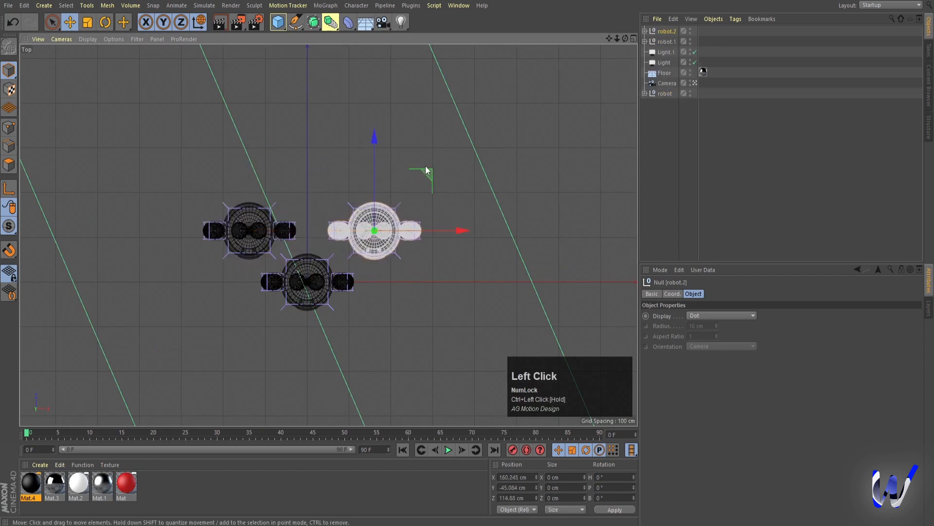
Add four more robot copies further back on both sides to form a wedge, the last at about X -435, Z 339 cm.
ctrl+drag(430, 170, 559, 61)
ctrl+drag(586, 121, 275, 121)
drag(244, 62, 179, 74)
middle_click(179, 74)
middle_click(221, 158)
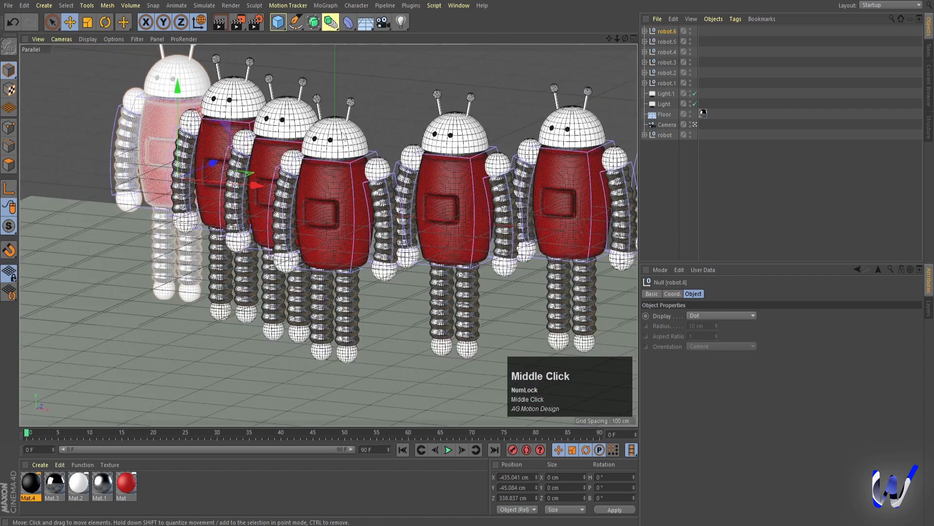
Deselect the robots and render a preview of the whole group in the parallel view.
click(372, 100)
alt+middle_drag(375, 136, 383, 139)
alt+drag(371, 167, 368, 162)
alt+middle_drag(377, 137, 367, 140)
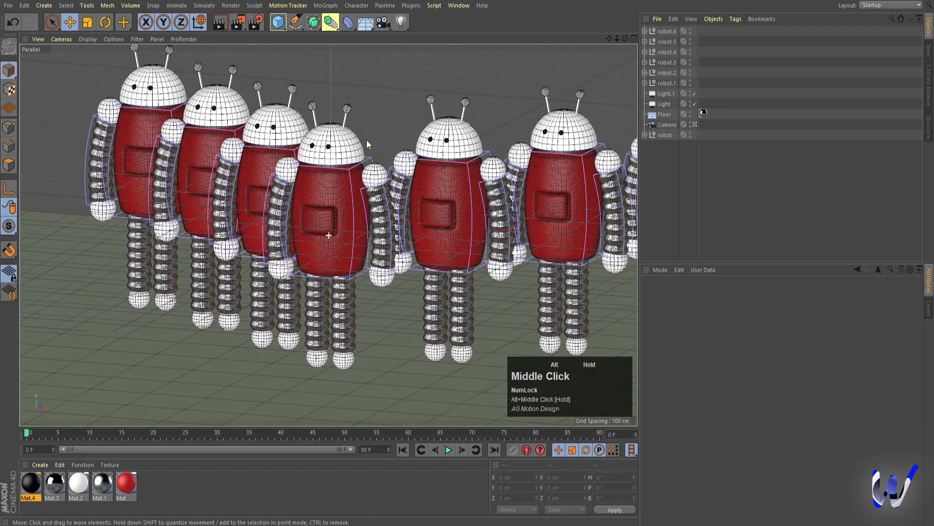
key(ctrl+r)
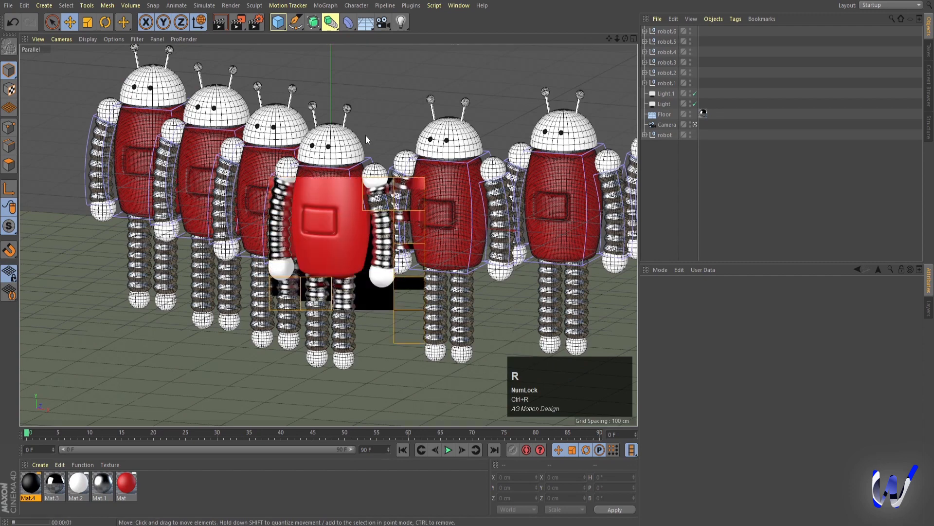